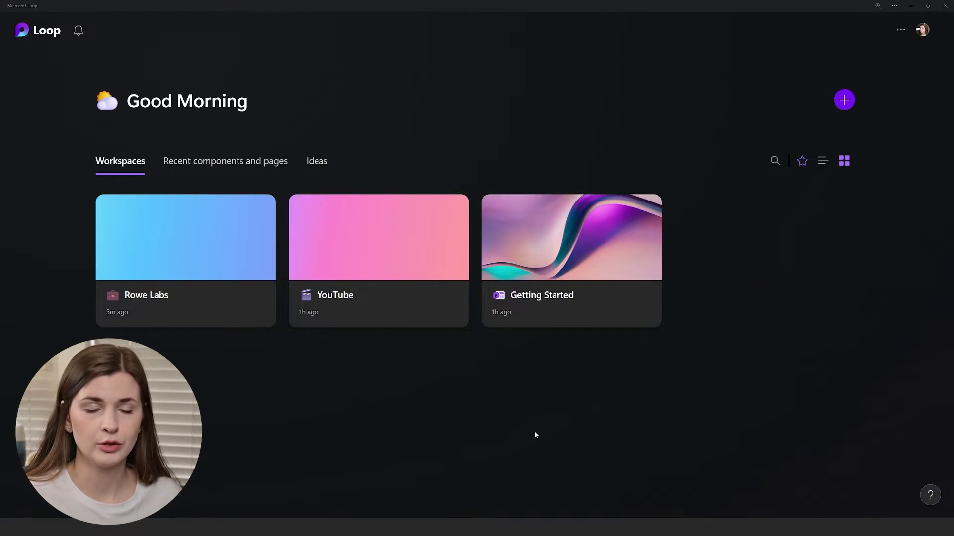
Search Windows for 'mic', then return to Loop
key("super+s")
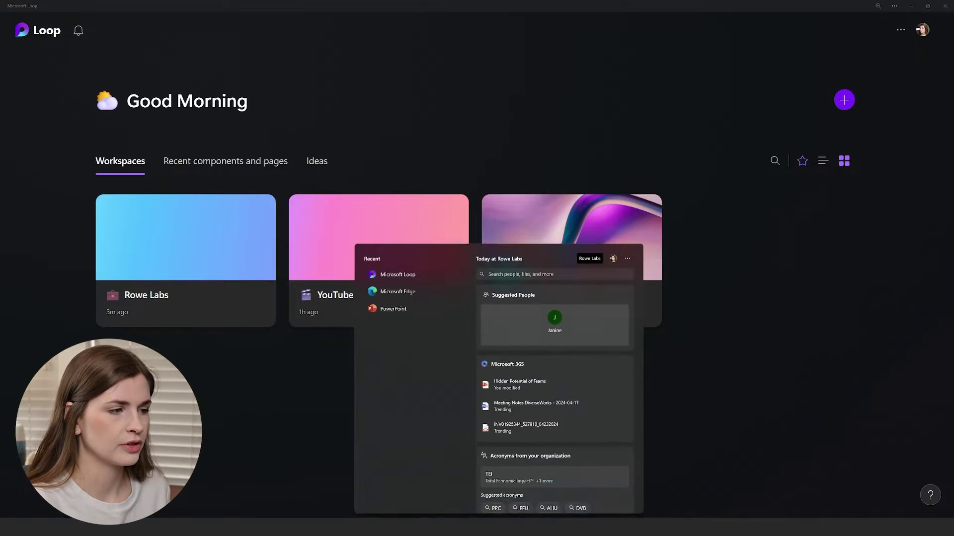
type("mic")
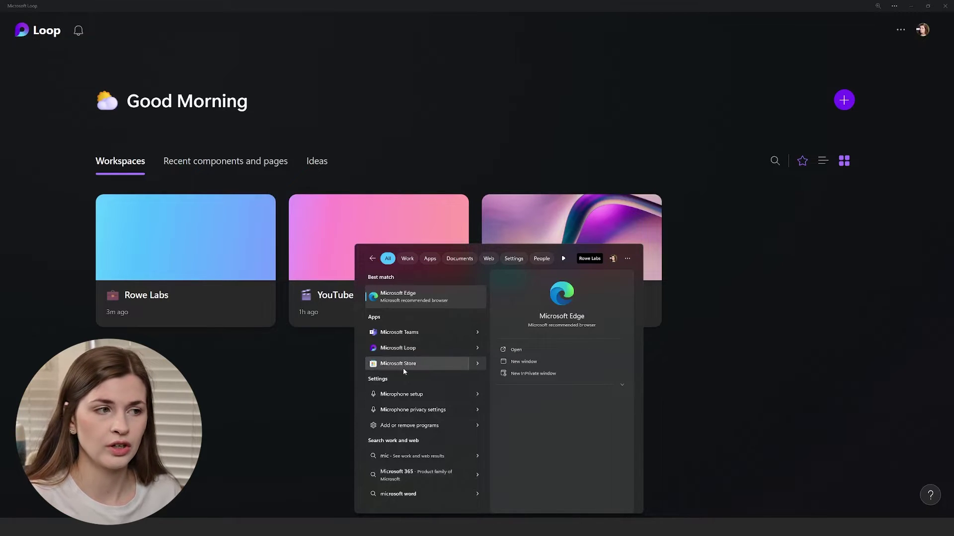
left_click(812, 334)
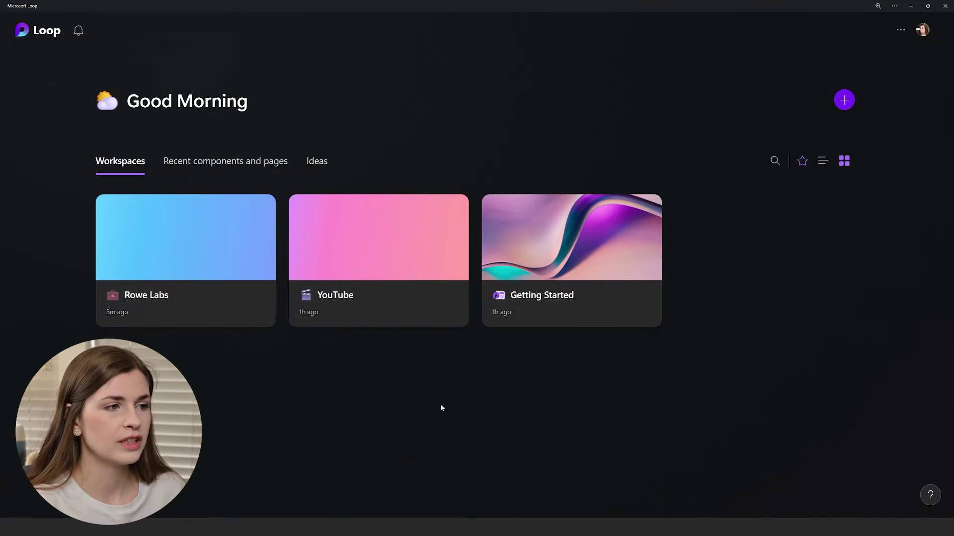
Look inside the Getting Started workspace, then delete it from the Loop home page
left_click(573, 301)
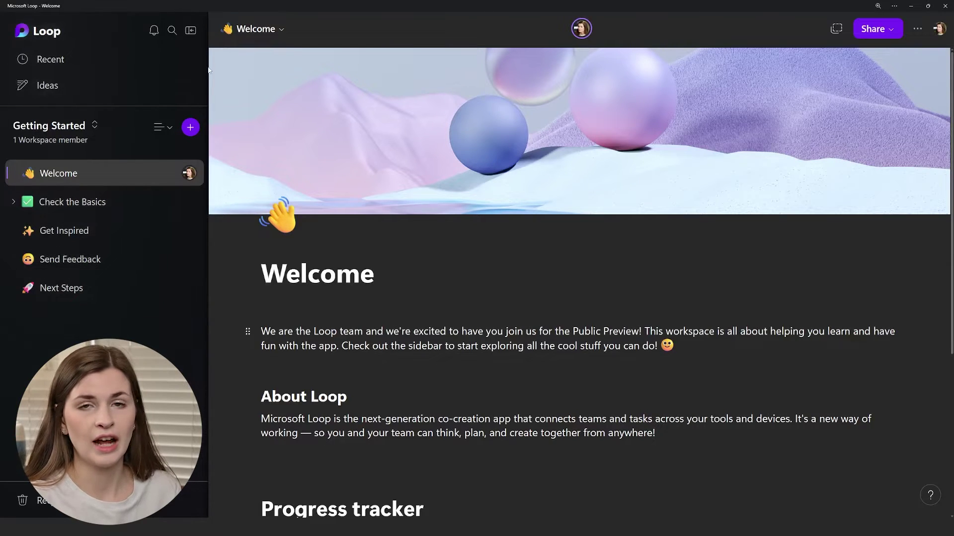
left_click(53, 38)
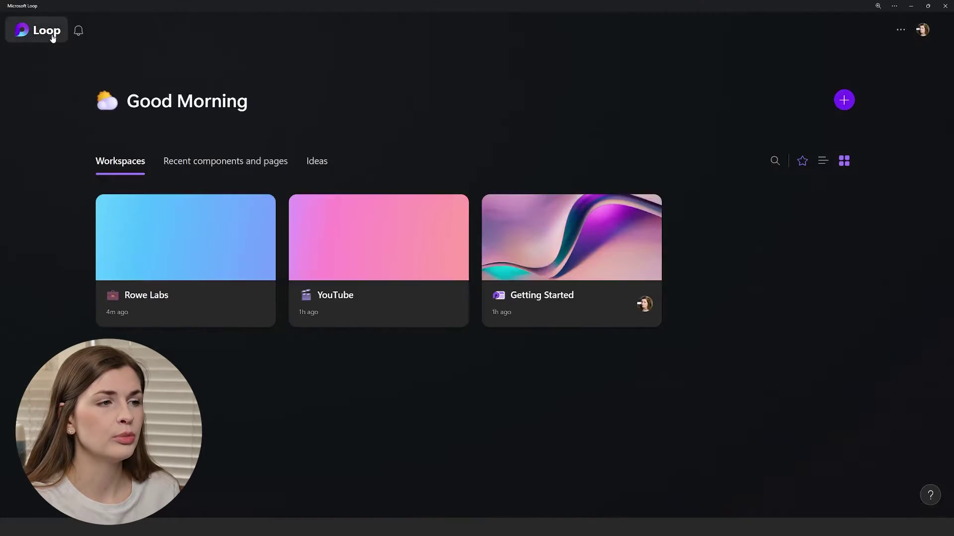
left_click(646, 211)
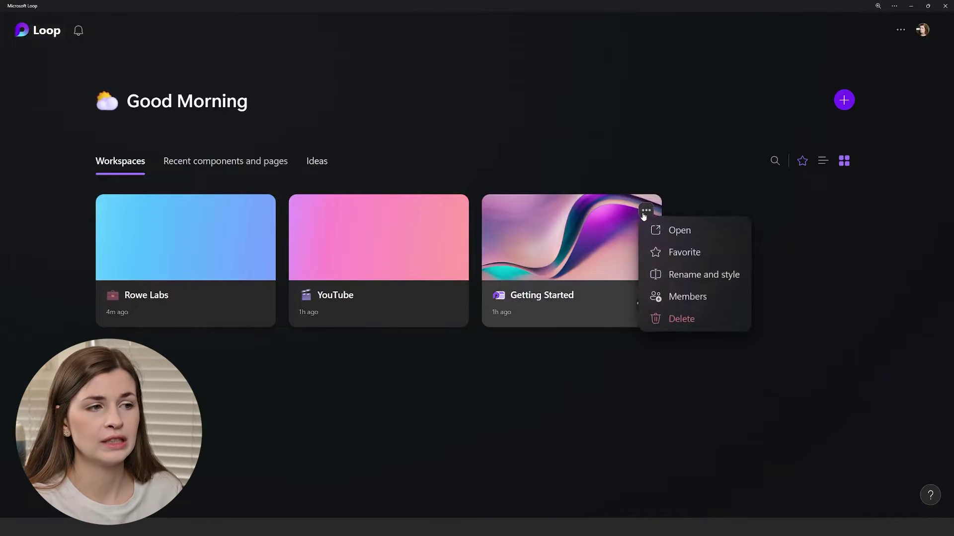
left_click(677, 322)
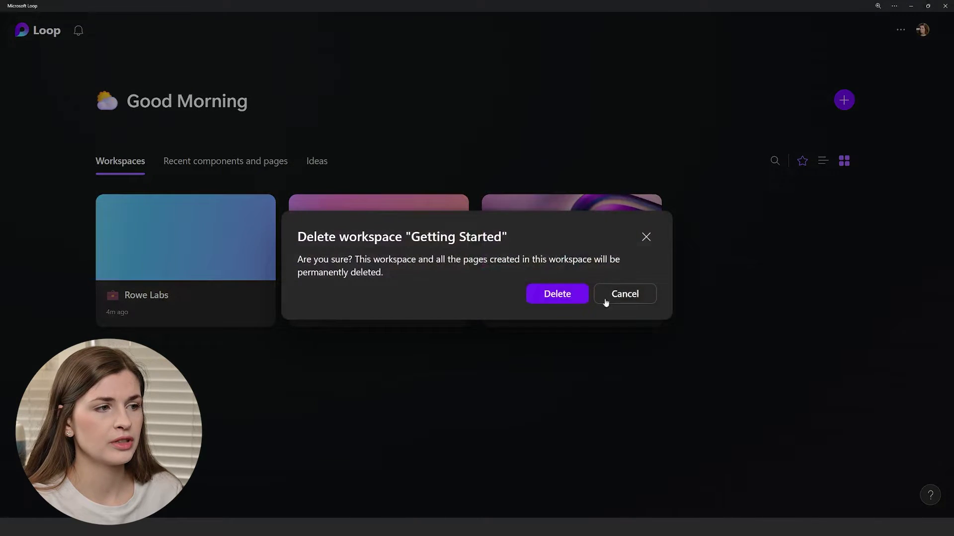
left_click(539, 296)
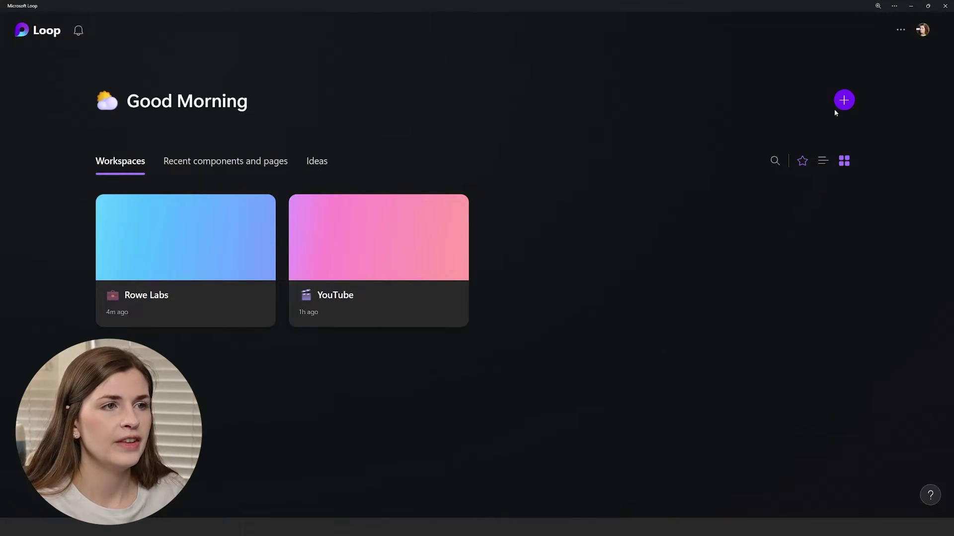
Create a workspace named '[user's first name] Personal' with an emoji icon
left_click(844, 100)
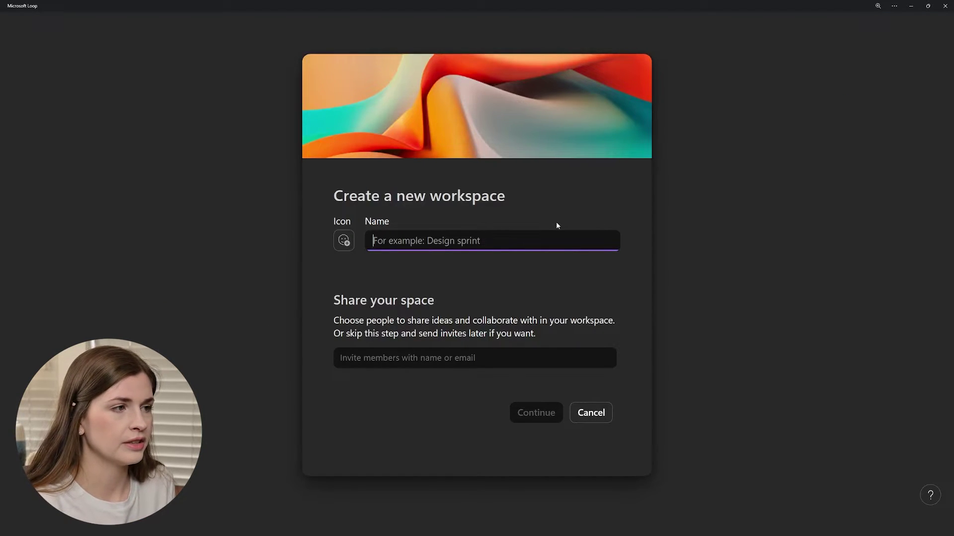
type("I")
key("BackSpace")
type("Liz ")
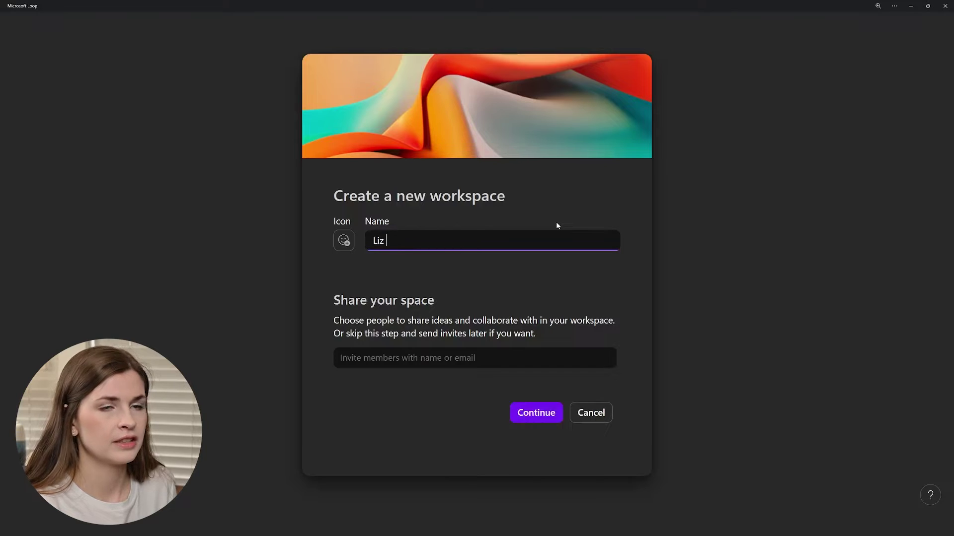
type("Personal")
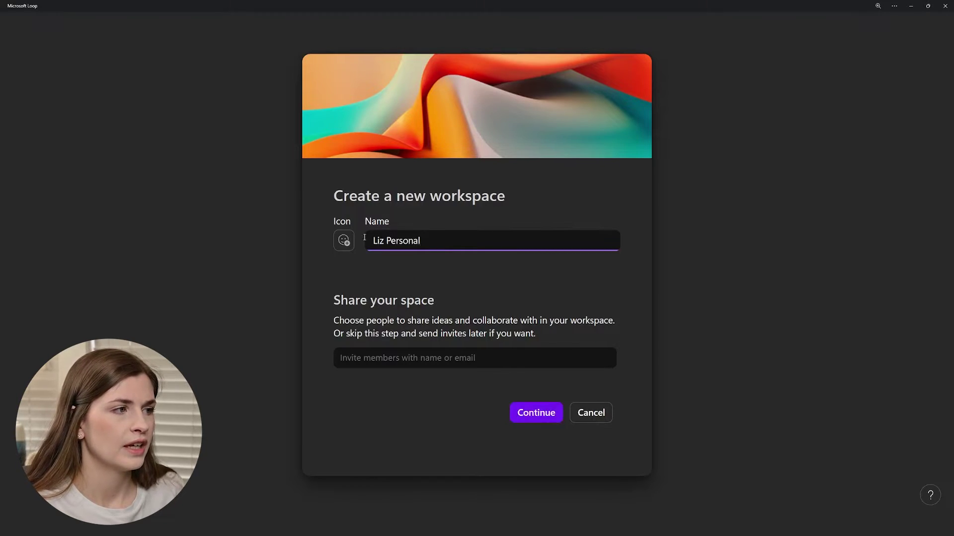
left_click(349, 242)
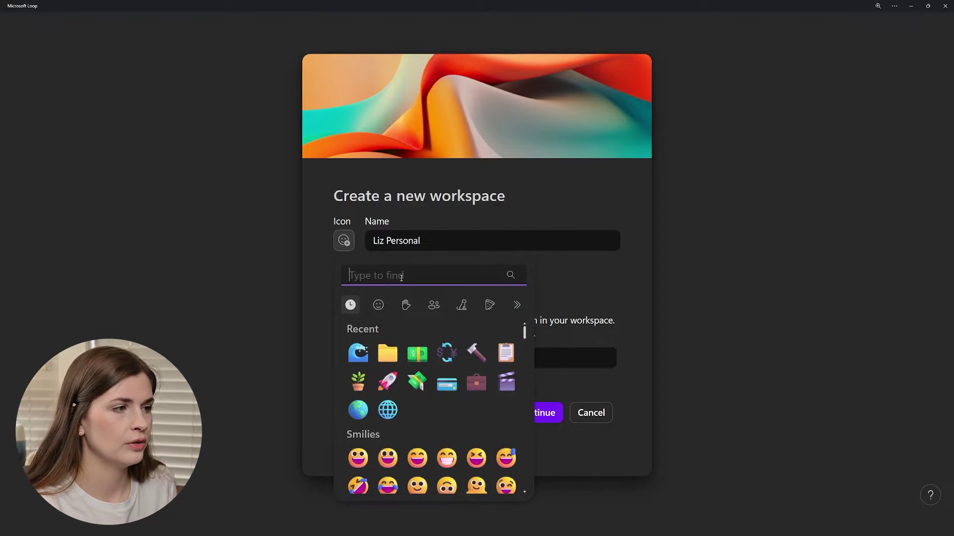
left_click(418, 315)
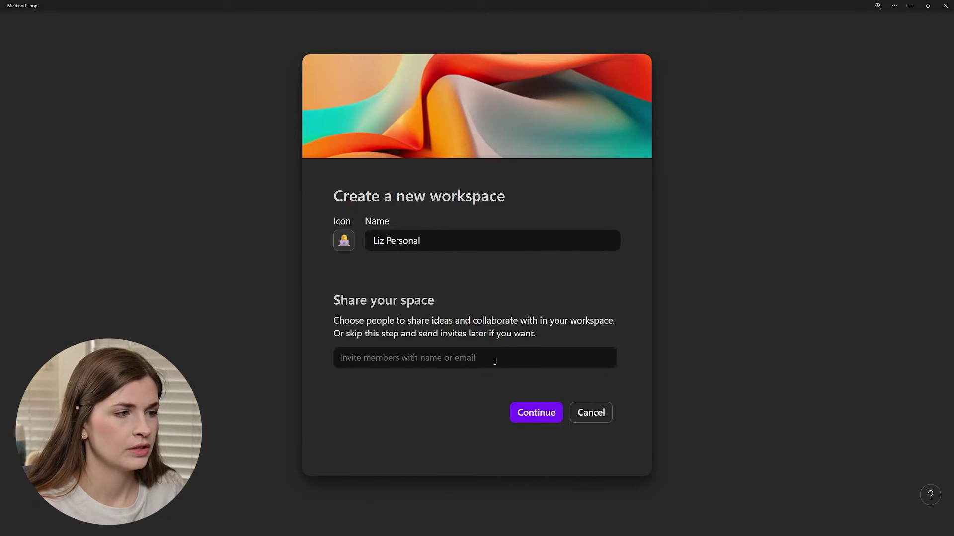
left_click(545, 415)
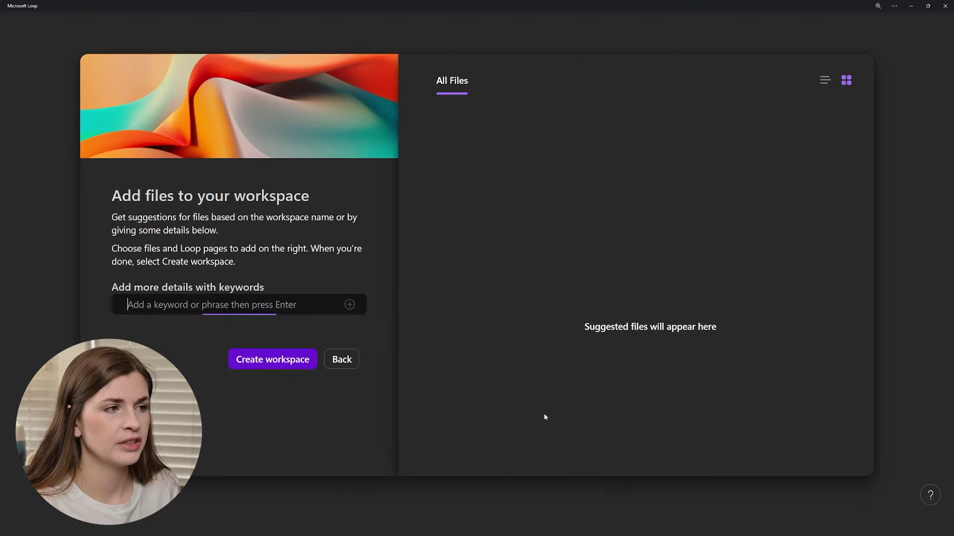
left_click(292, 356)
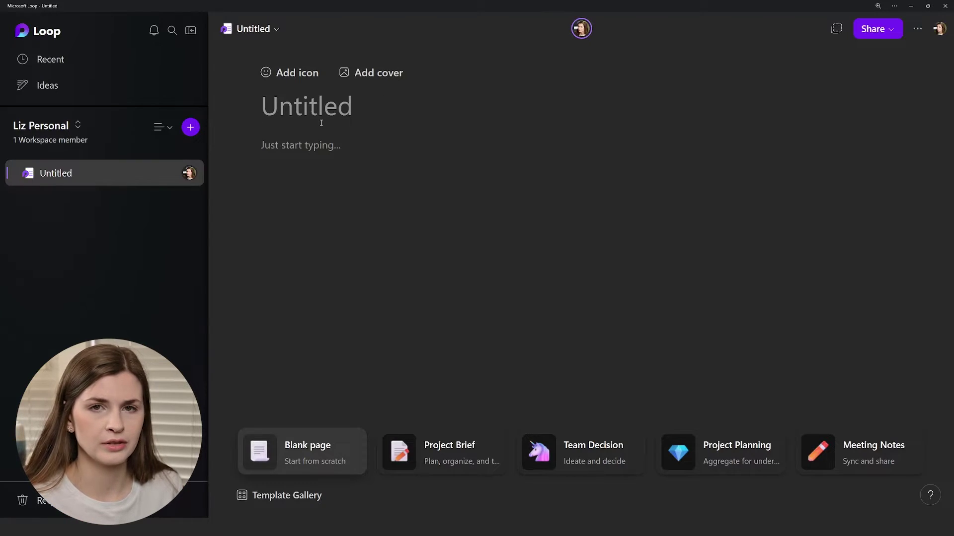
Title the first page 'Projects' with a rocket icon, and start adding a page
type("Pr")
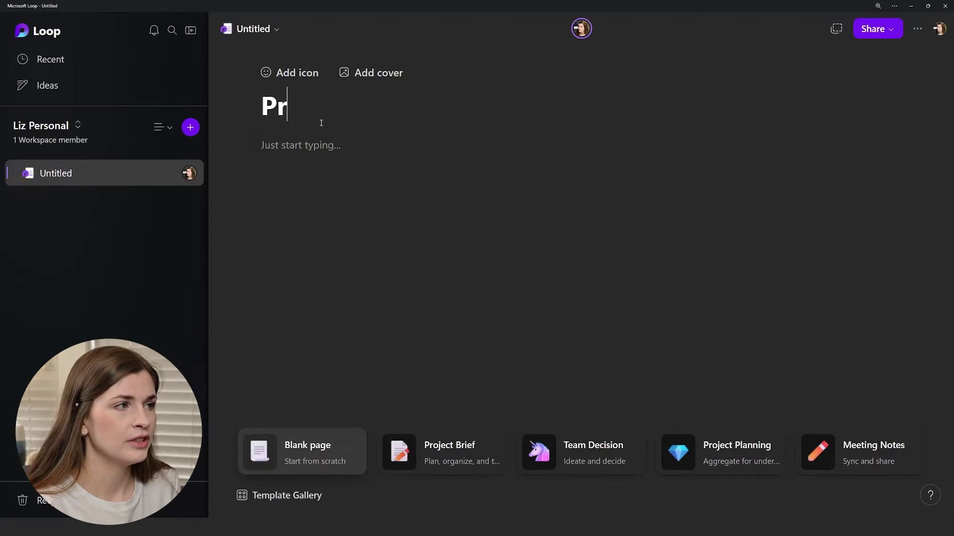
type("ojects")
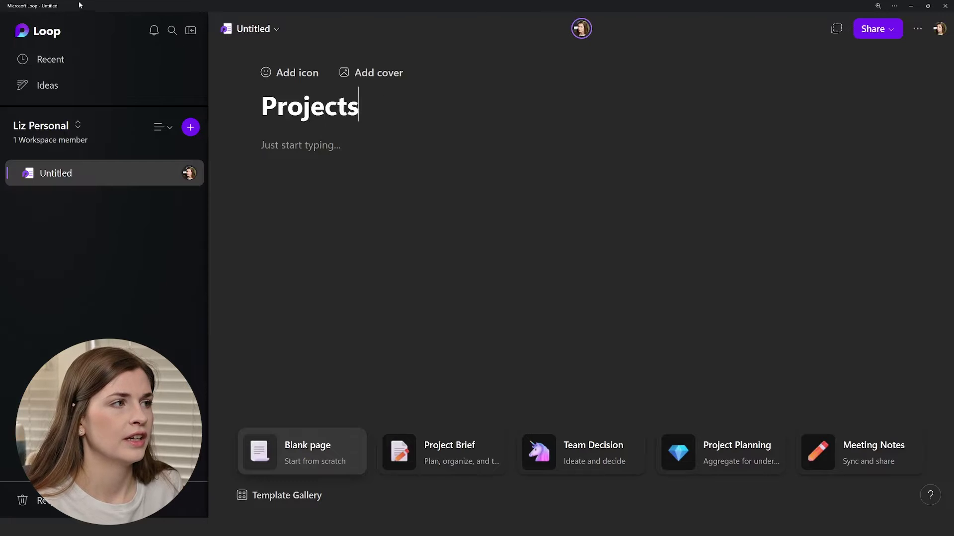
left_click(274, 70)
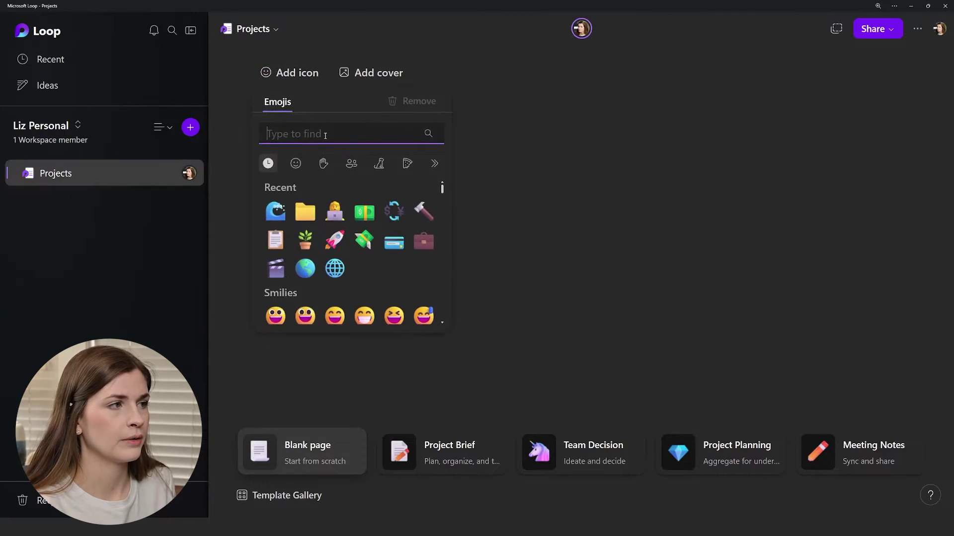
left_click(304, 169)
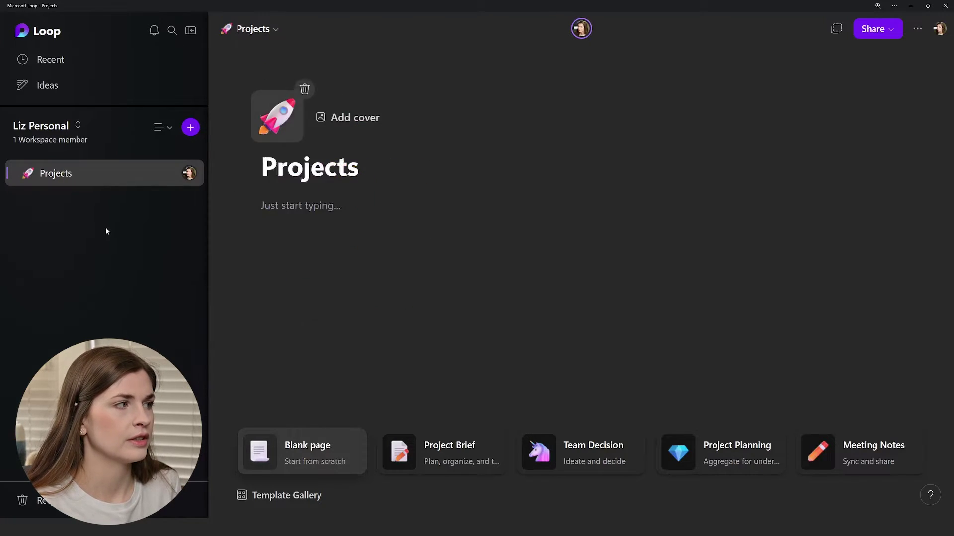
left_click(191, 130)
Add a page below Projects titled 'Areas' with a plant icon
left_click(216, 149)
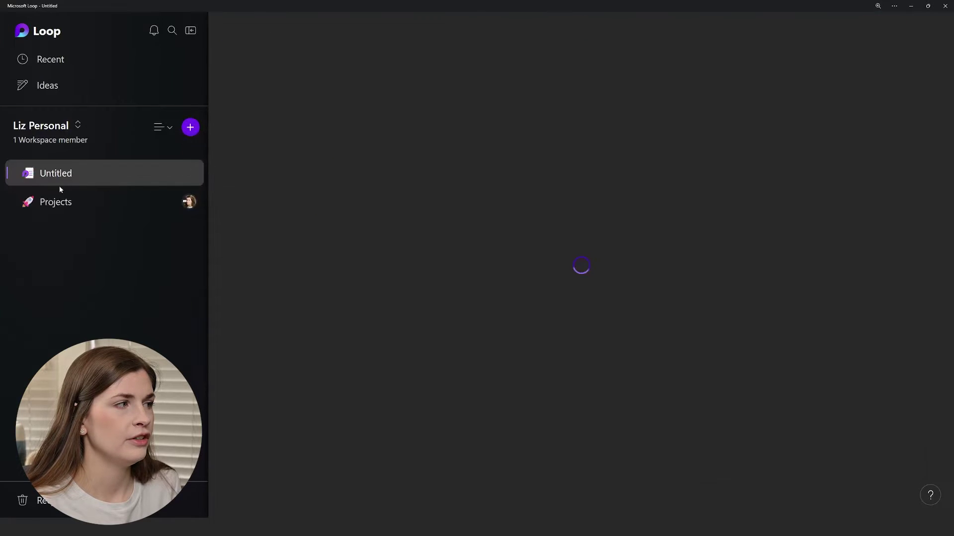
left_click_drag(76, 176, 106, 201)
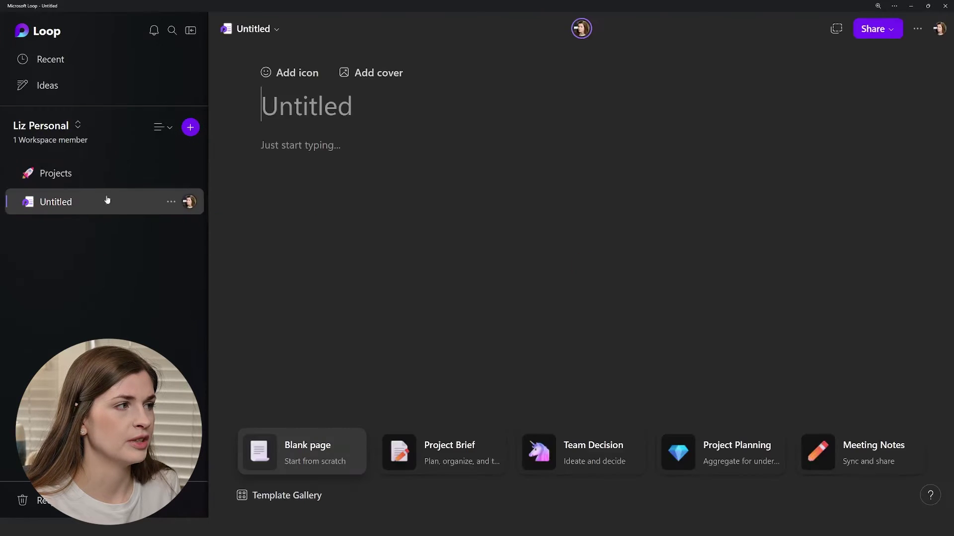
left_click(191, 128)
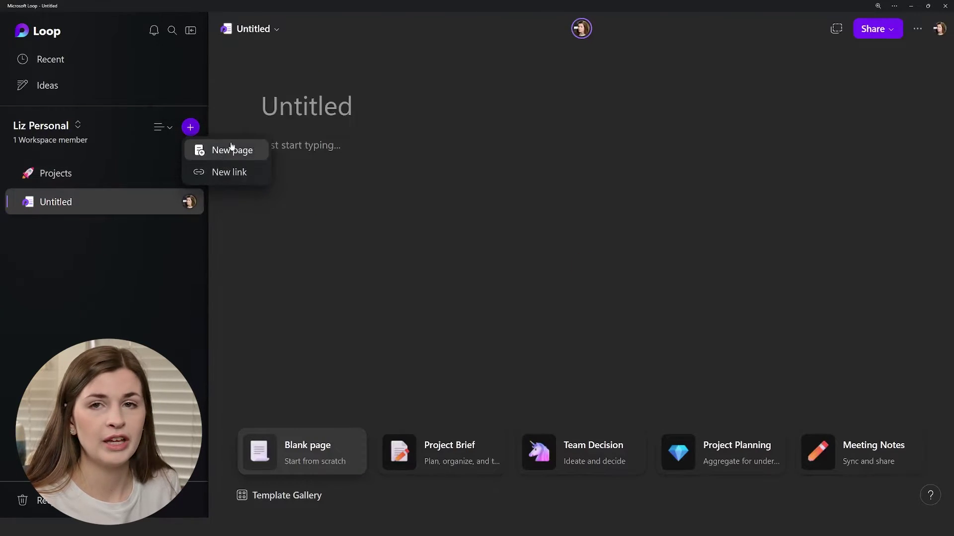
left_click(85, 204)
left_click(314, 115)
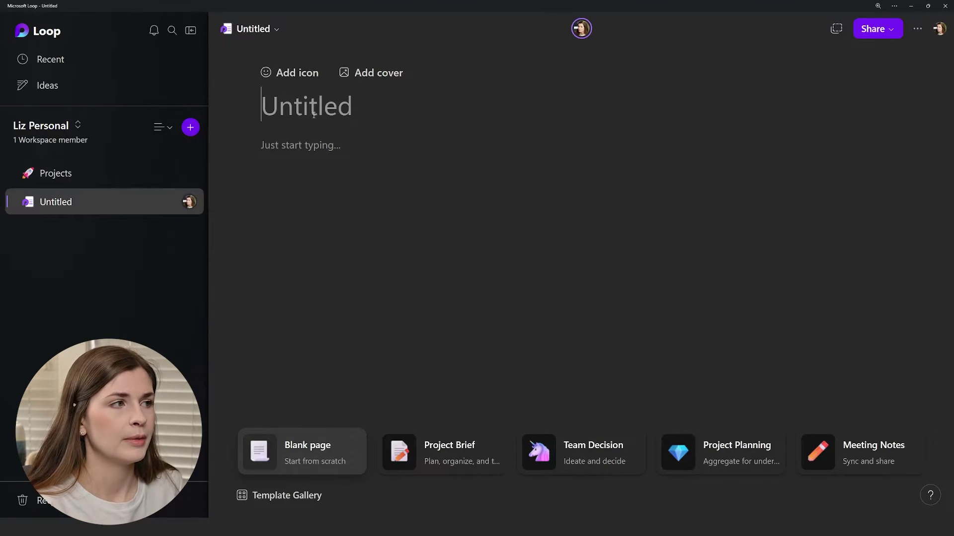
type("Areas")
left_click(289, 75)
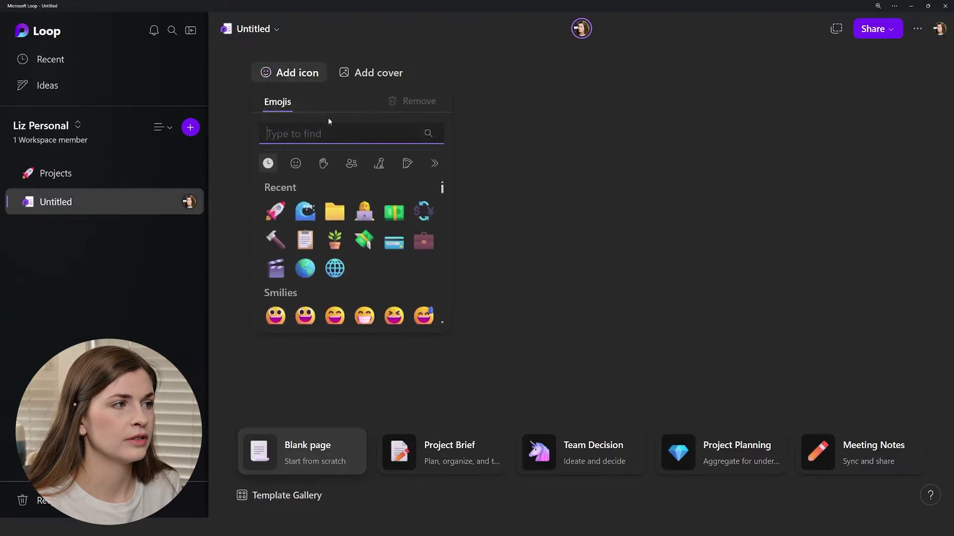
left_click(336, 240)
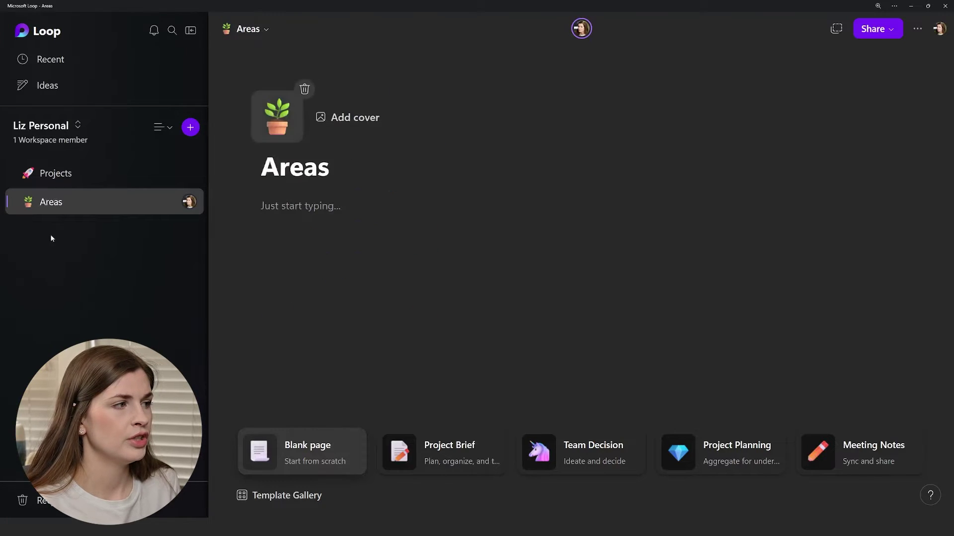
Add a 'Resources' page below Areas with a hammer icon
left_click(190, 127)
left_click(212, 151)
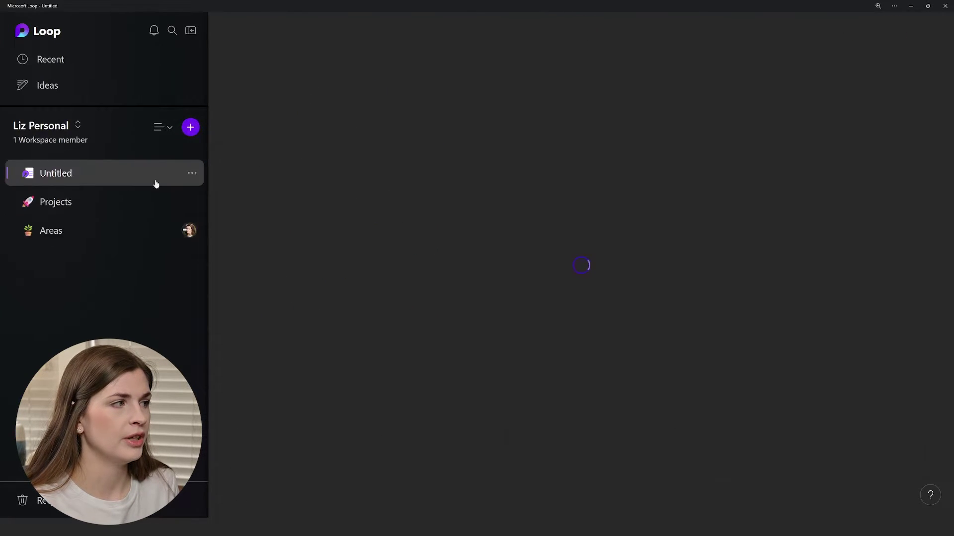
left_click_drag(155, 183, 71, 234)
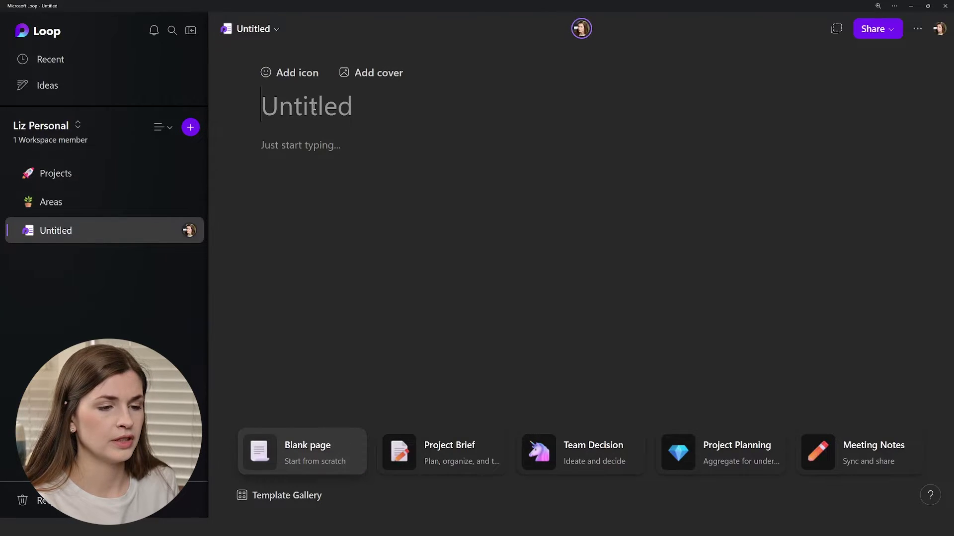
type("Resources")
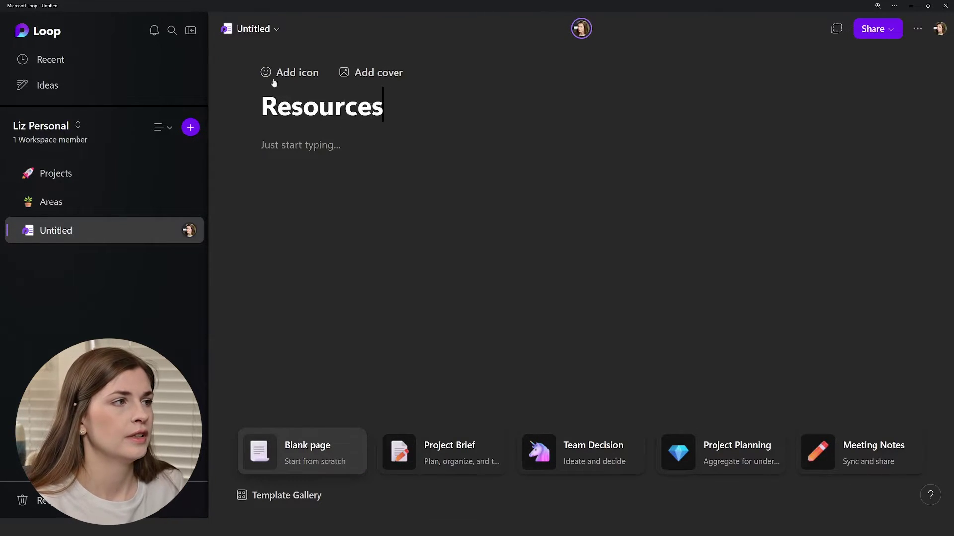
left_click(288, 74)
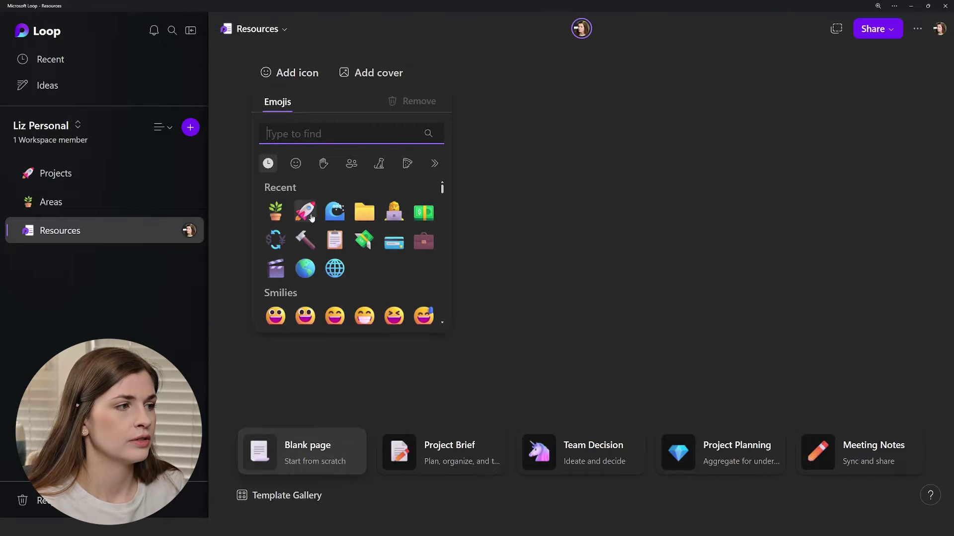
left_click(305, 240)
Add an 'Archive' page below Resources with a folder icon, then return to Projects
left_click(190, 127)
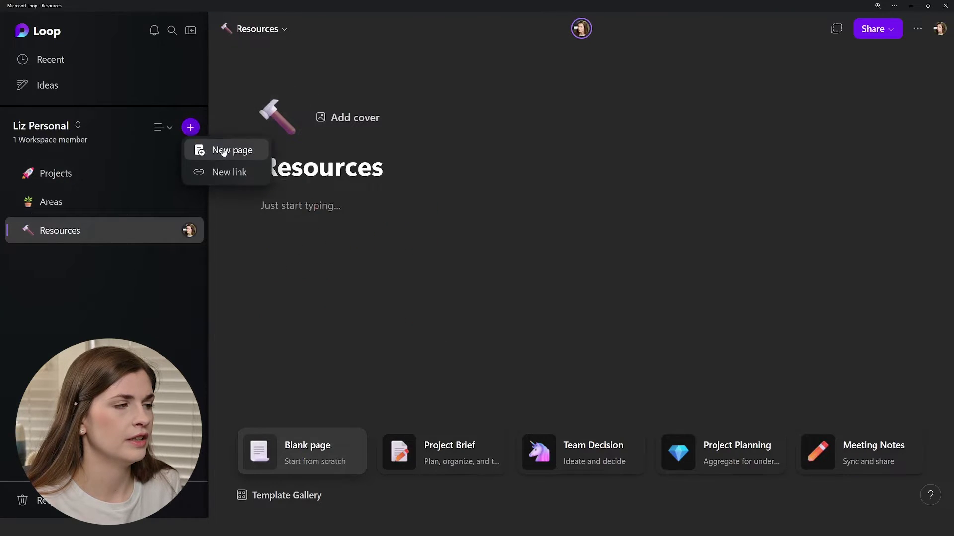
left_click(199, 149)
left_click_drag(107, 166, 58, 271)
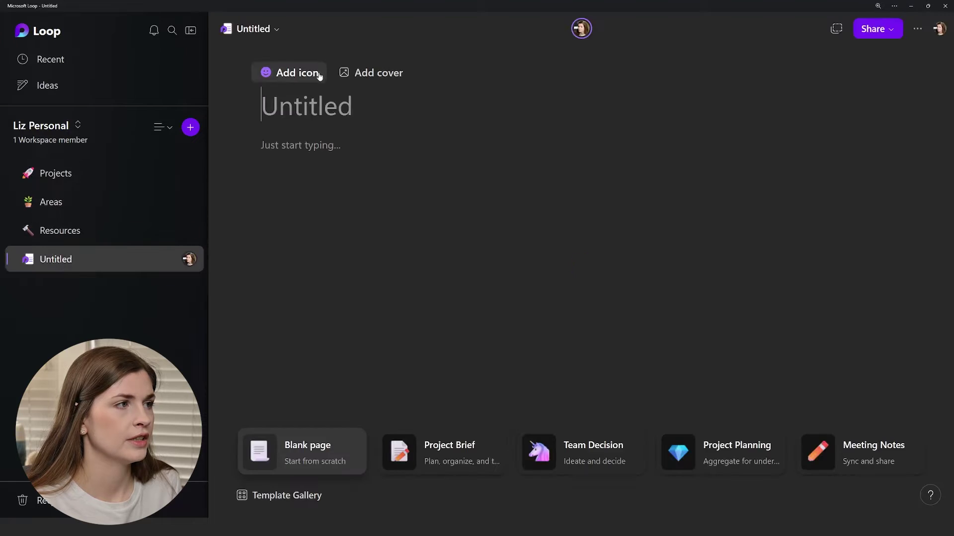
left_click(306, 113)
type("Archive")
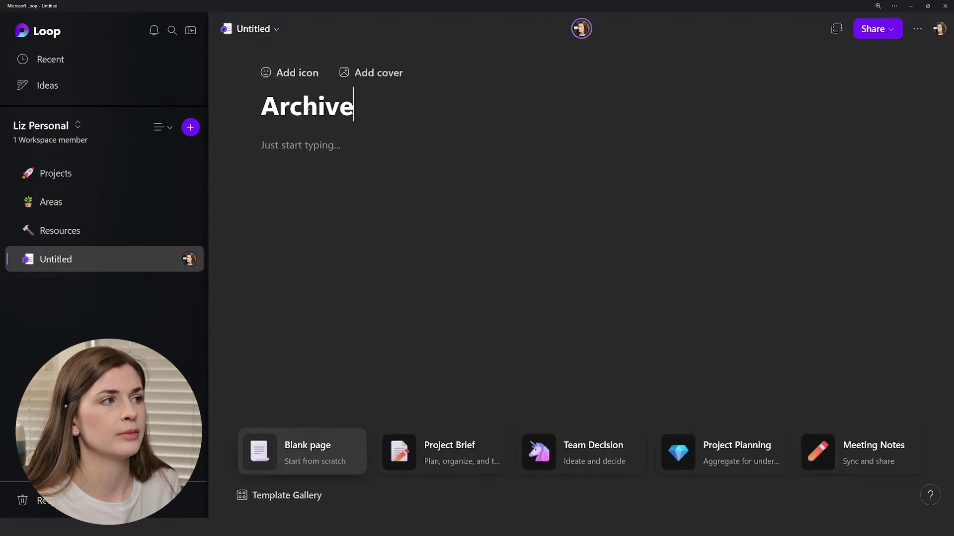
left_click(307, 74)
left_click(391, 195)
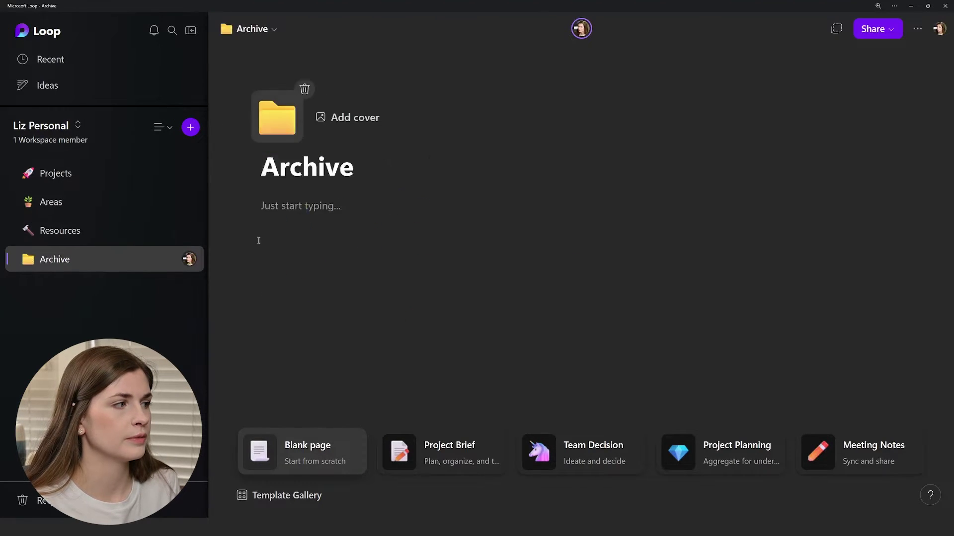
left_click(108, 177)
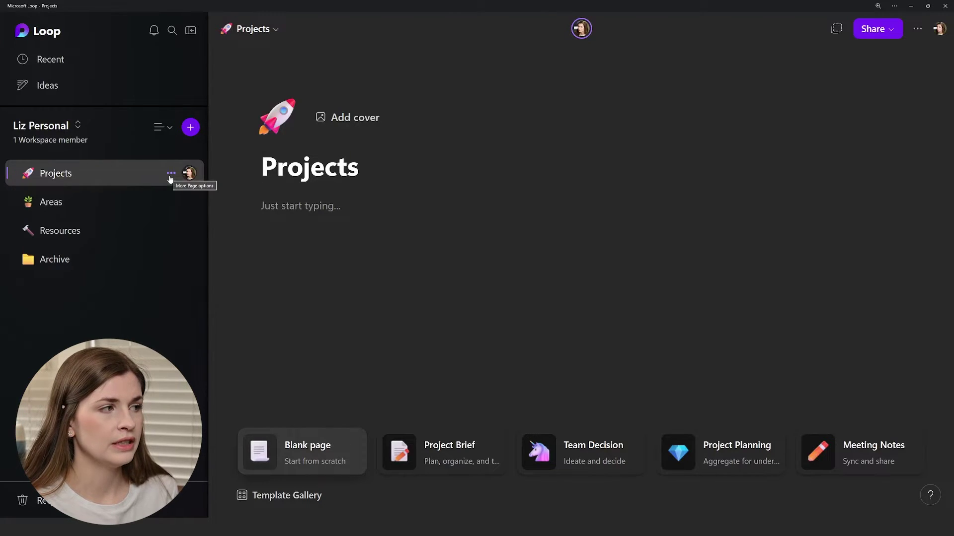
Create a 'Rowe Labs' subpage under Projects with a briefcase icon
left_click(170, 174)
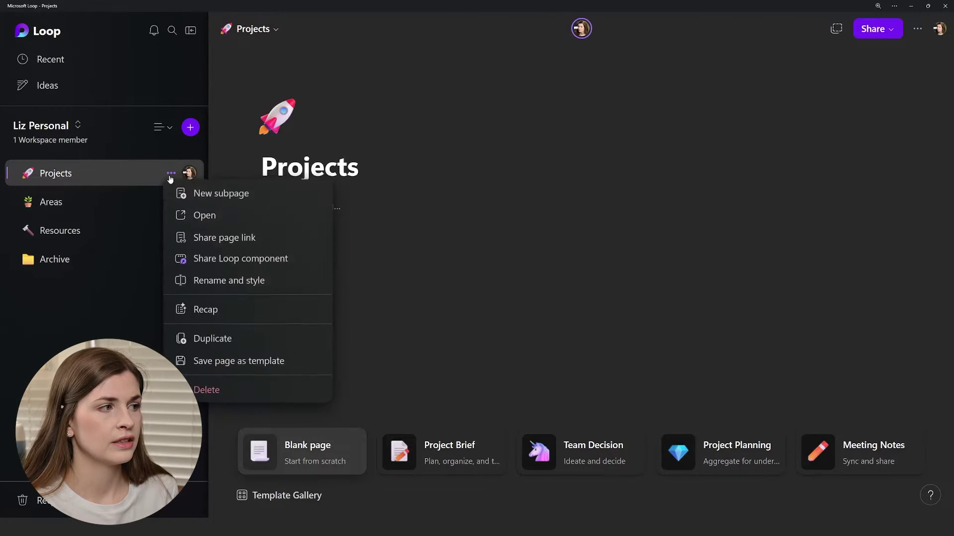
left_click(209, 197)
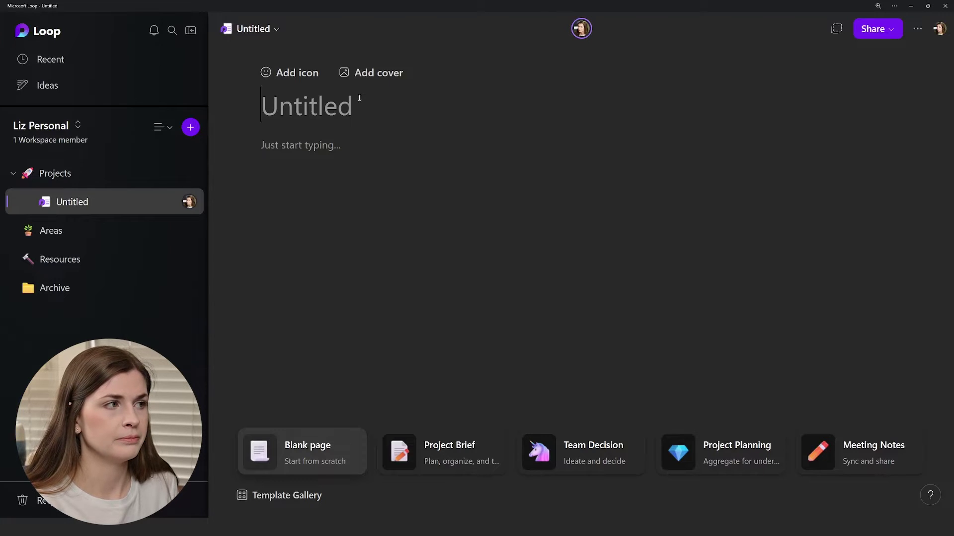
type("Rowe Labs")
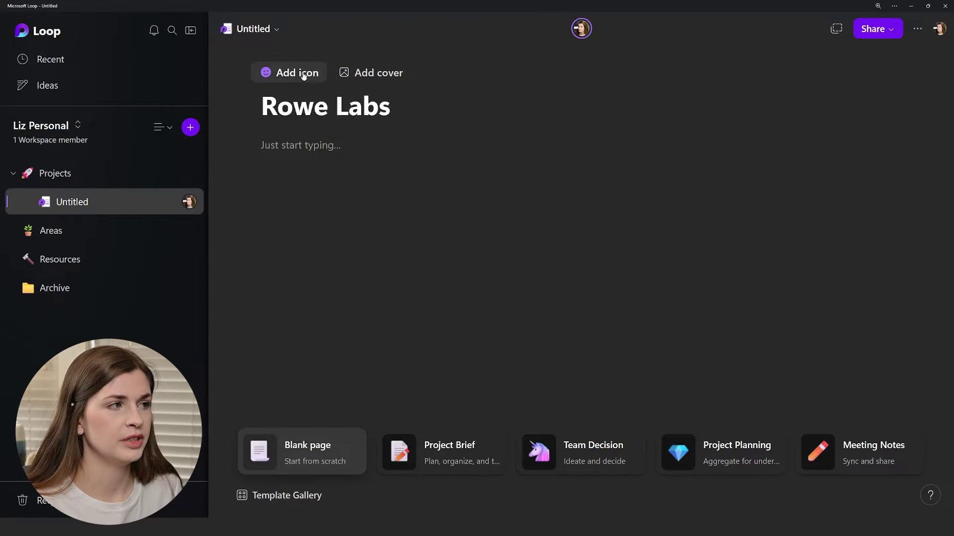
left_click(304, 74)
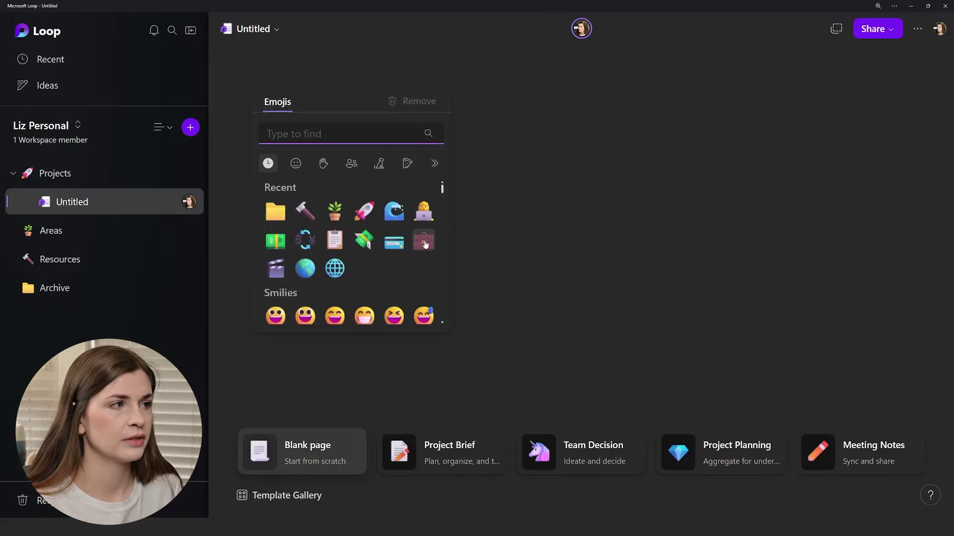
left_click(424, 244)
Add a 'YouTube' subpage below Rowe Labs with a film clapper icon
left_click(192, 174)
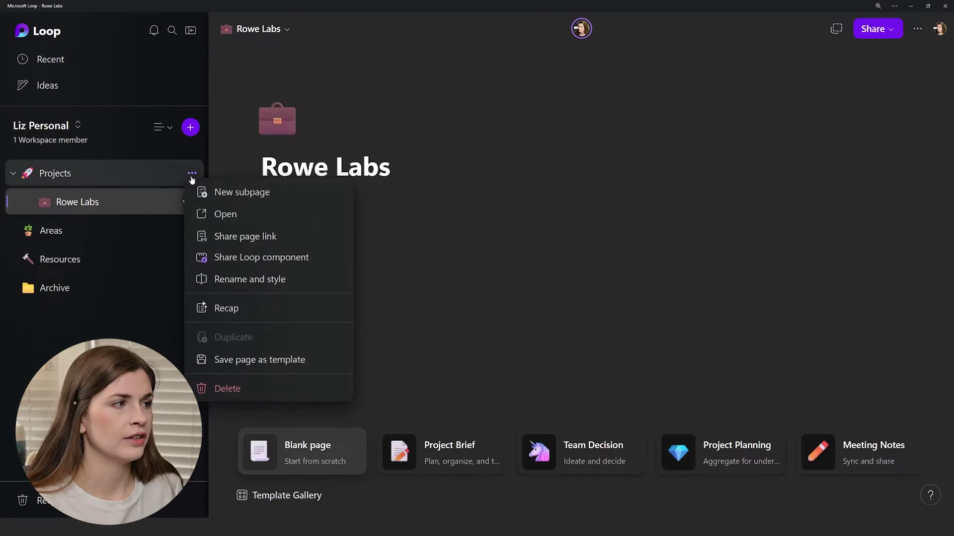
left_click(213, 192)
left_click_drag(51, 215, 70, 243)
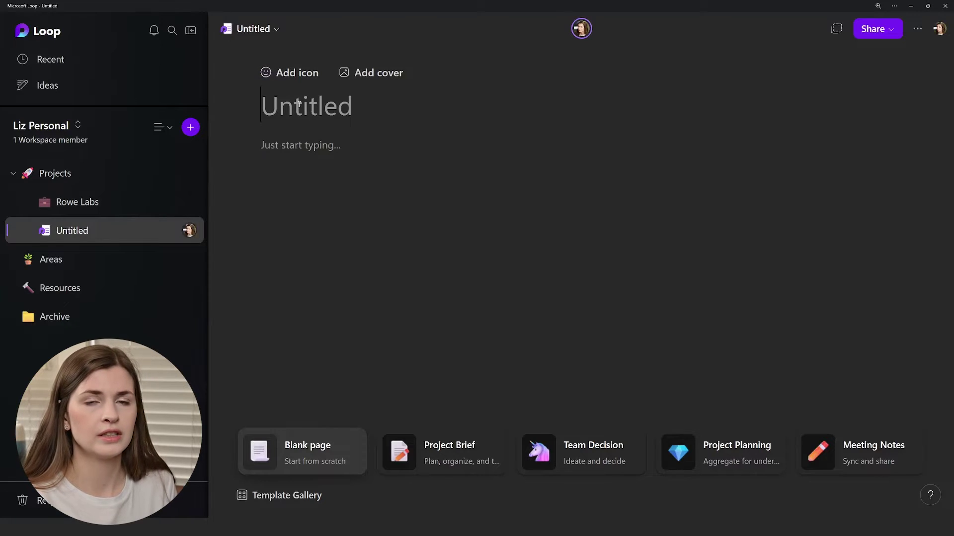
type("You")
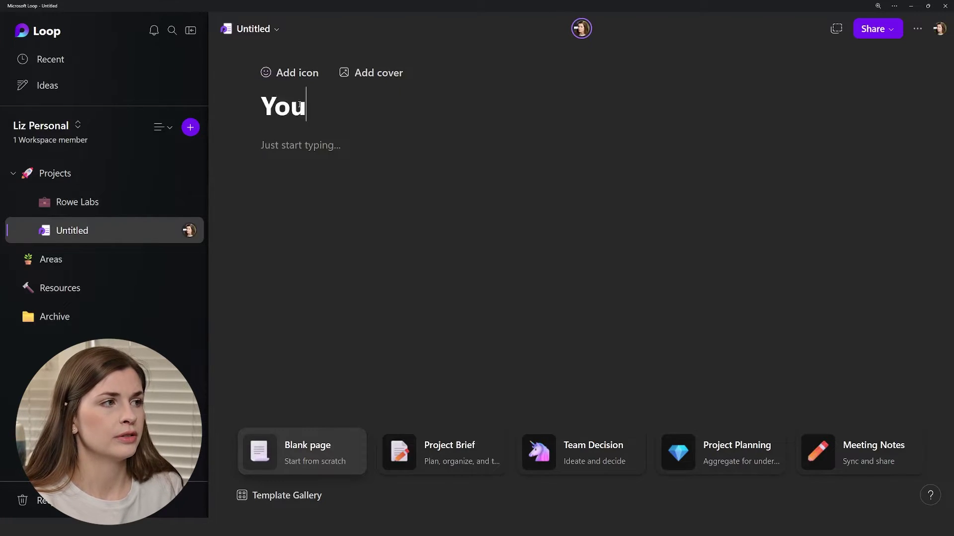
type("Tube")
left_click(300, 78)
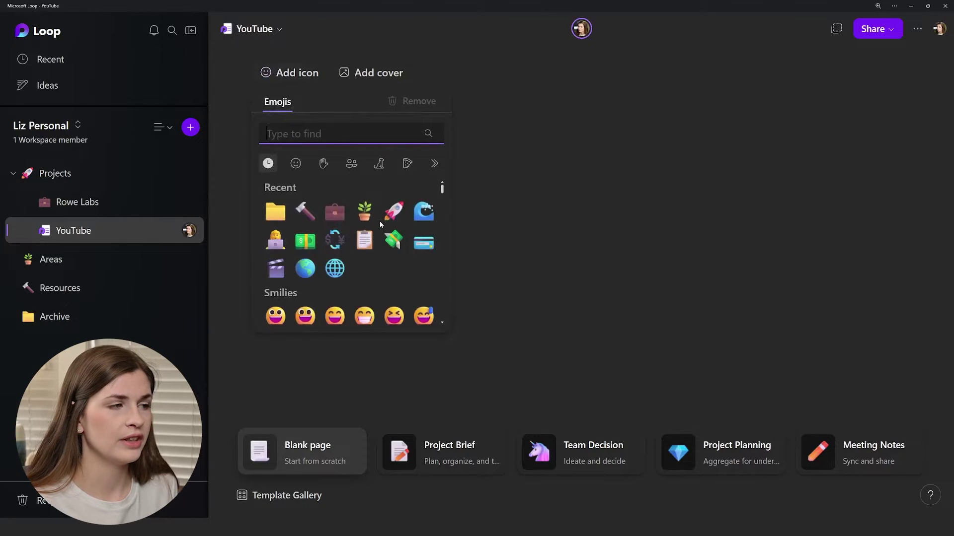
type("film")
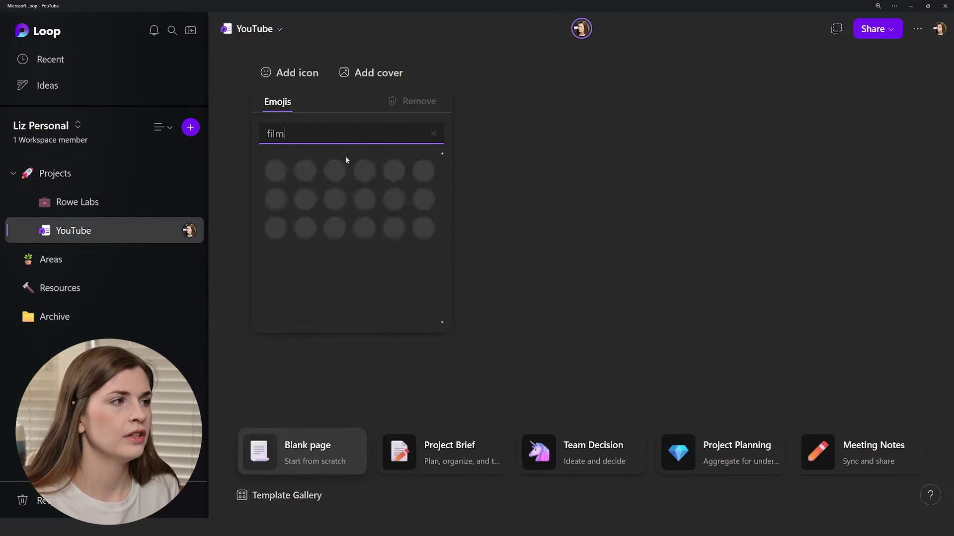
left_click(335, 171)
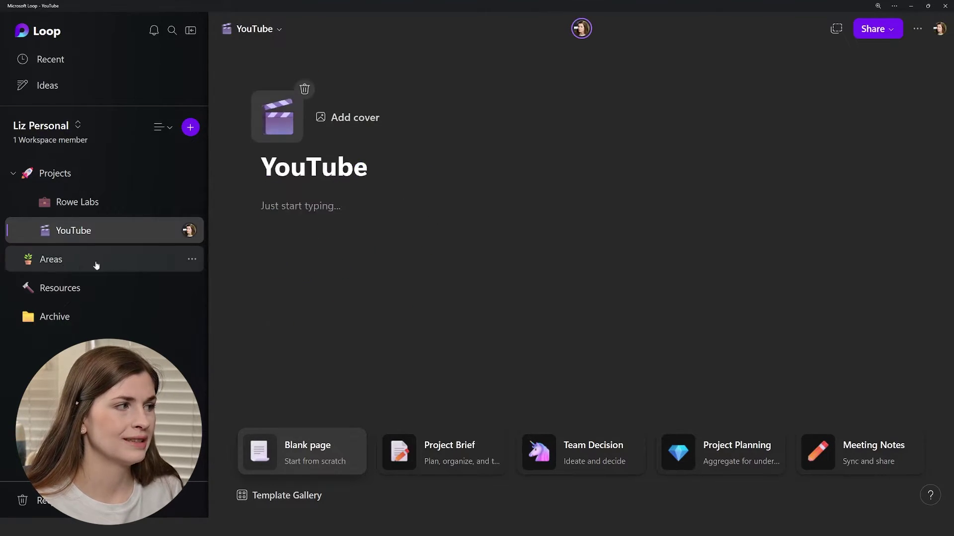
Open the Rowe Labs page and place the cursor in its body
left_click(109, 204)
left_click(14, 174)
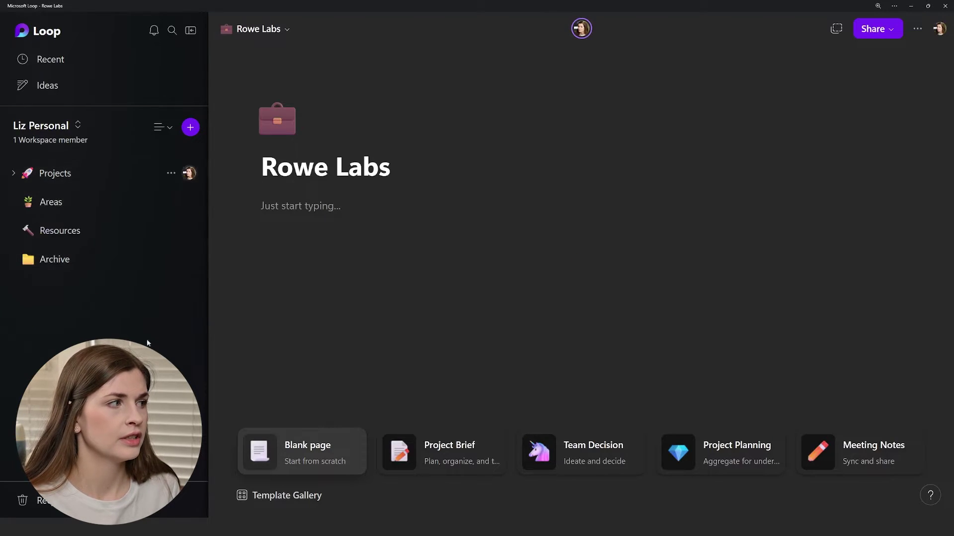
left_click(18, 175)
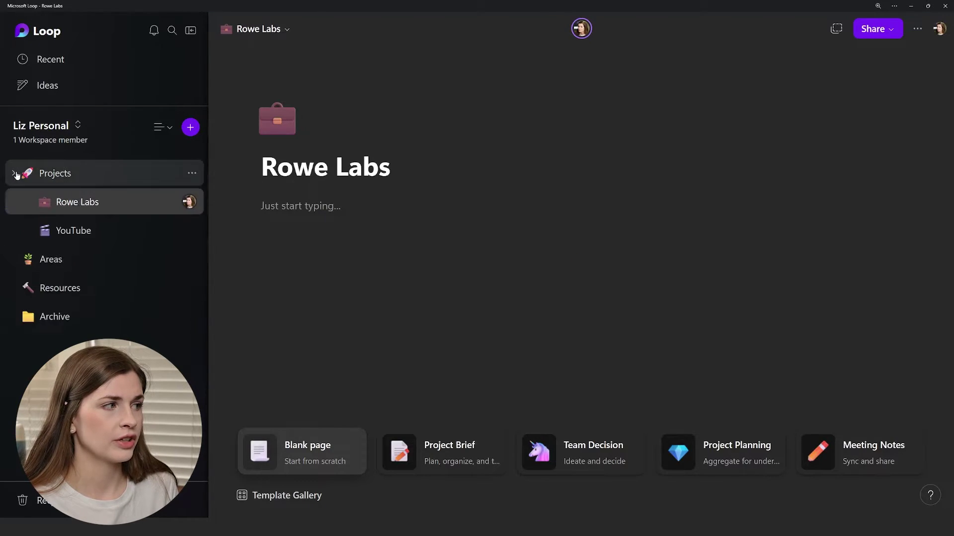
left_click(419, 220)
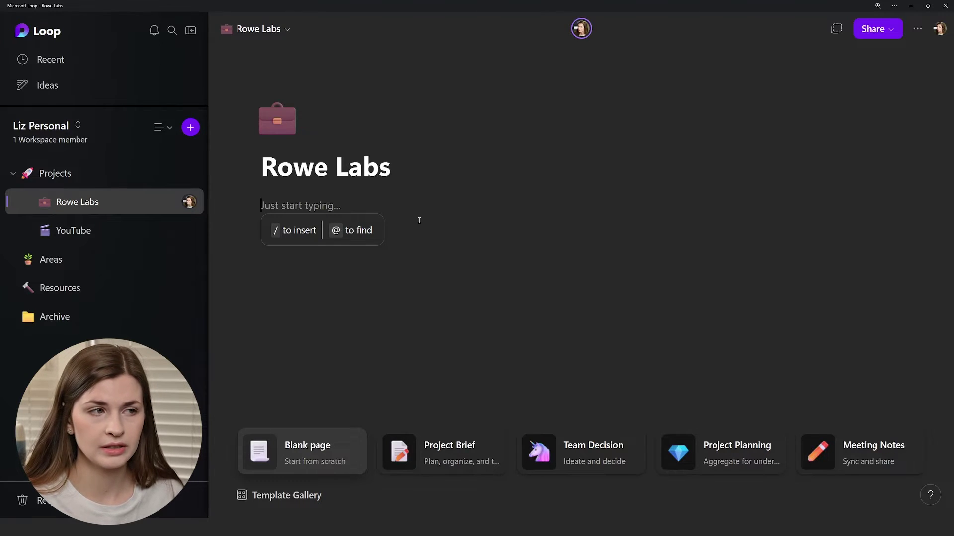
mouse_move(263, 123)
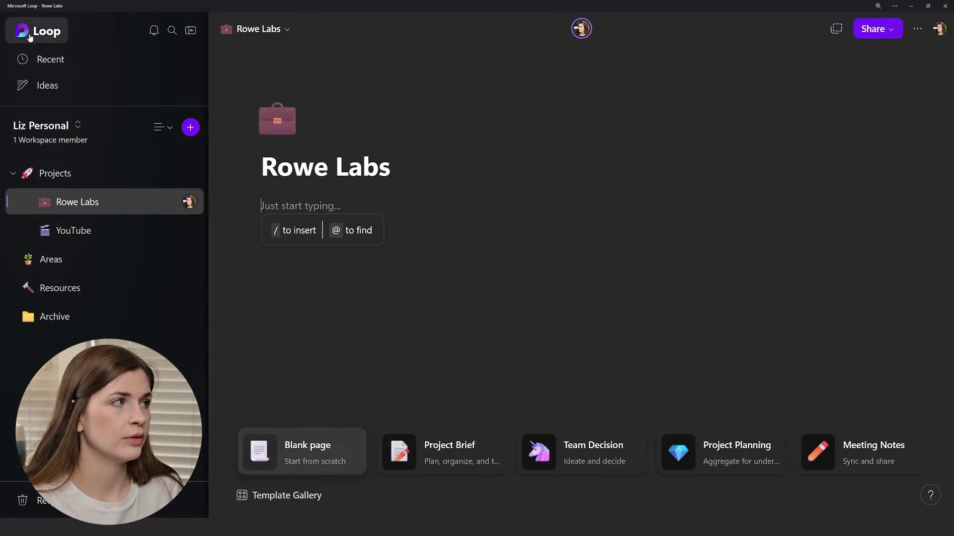
left_click(66, 131)
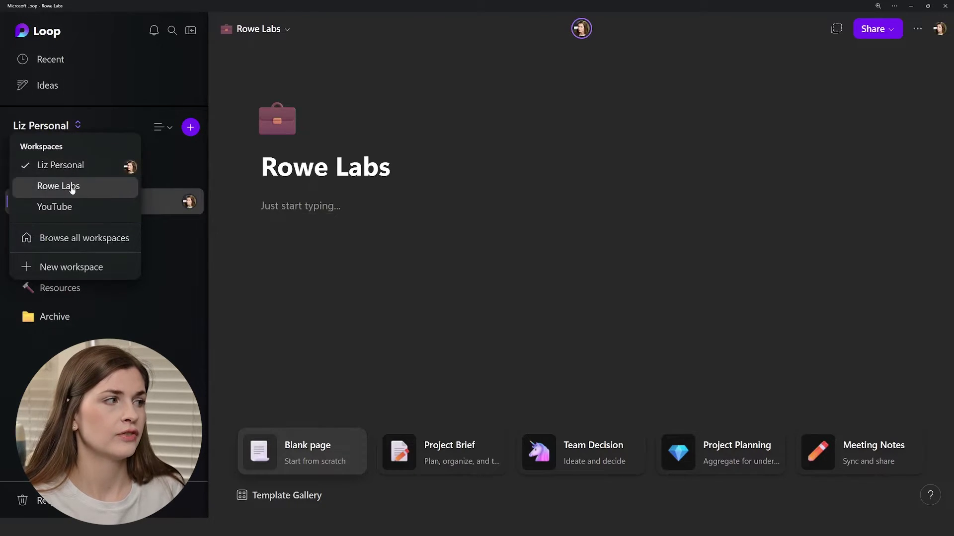
Switch to the Rowe Labs workspace, open Projects, and check its members
left_click(71, 187)
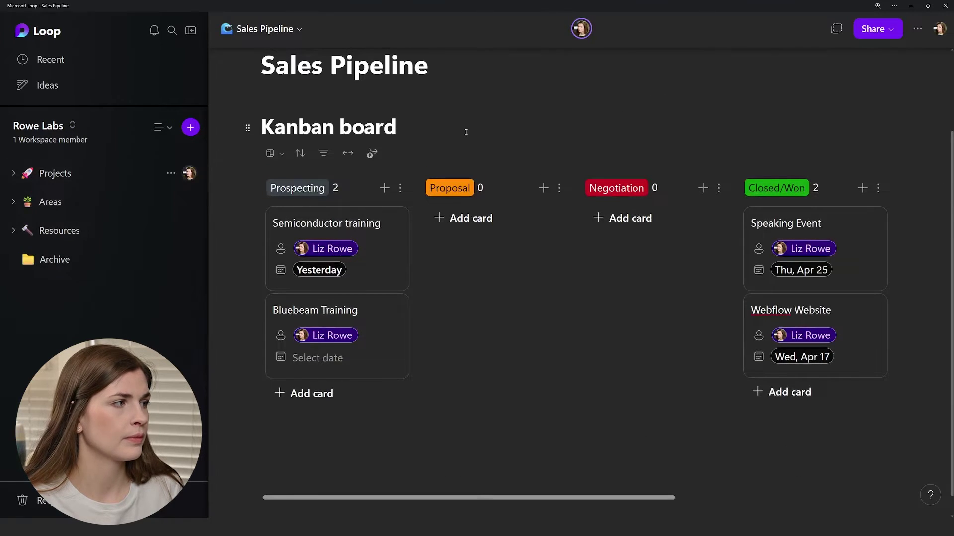
left_click(98, 182)
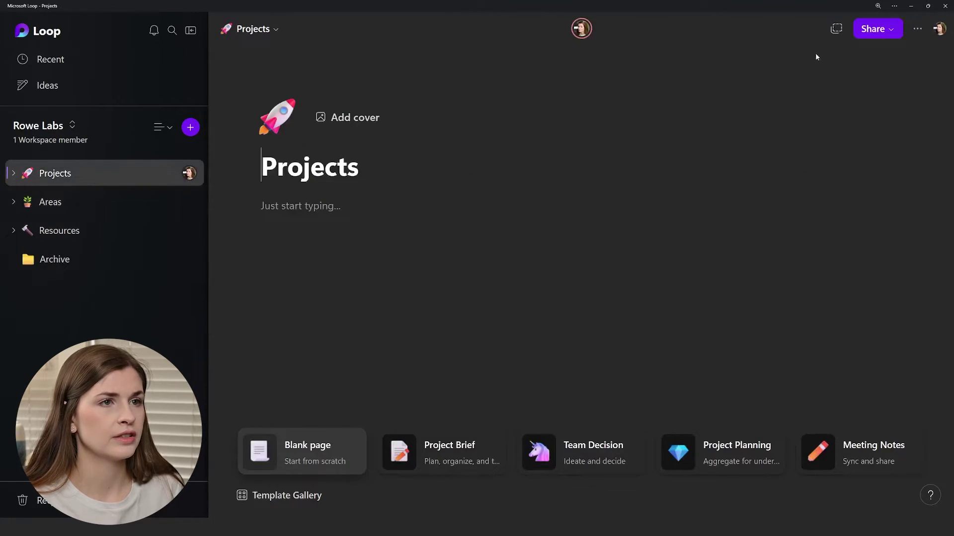
left_click(901, 36)
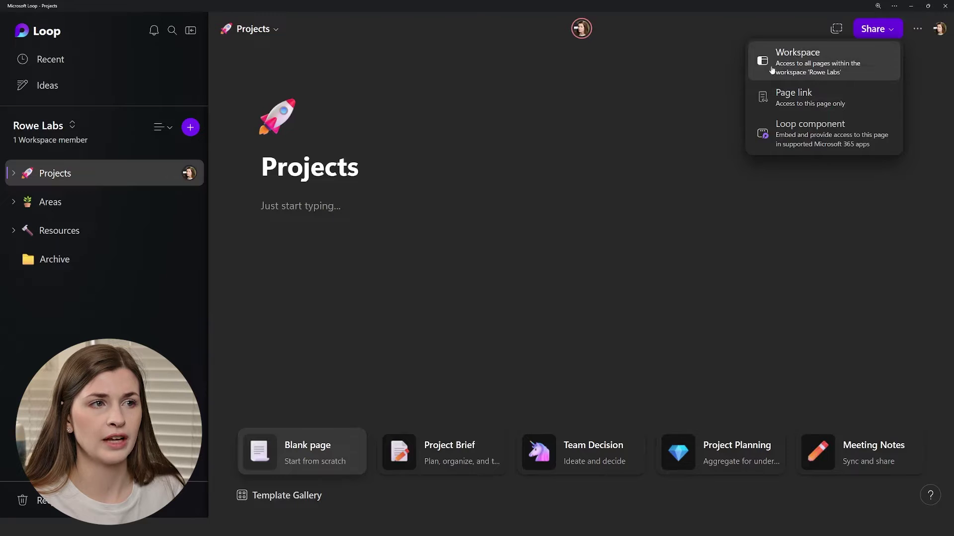
left_click(826, 73)
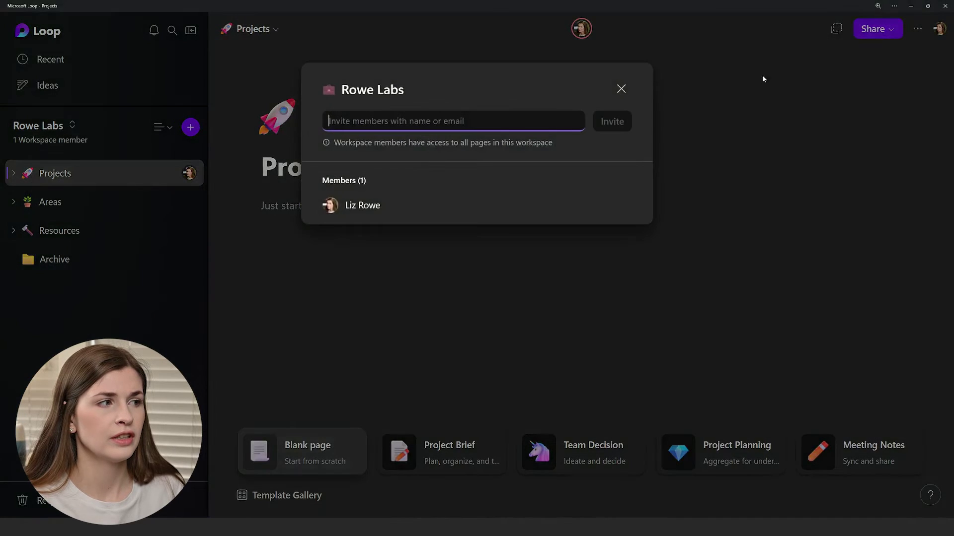
left_click(621, 89)
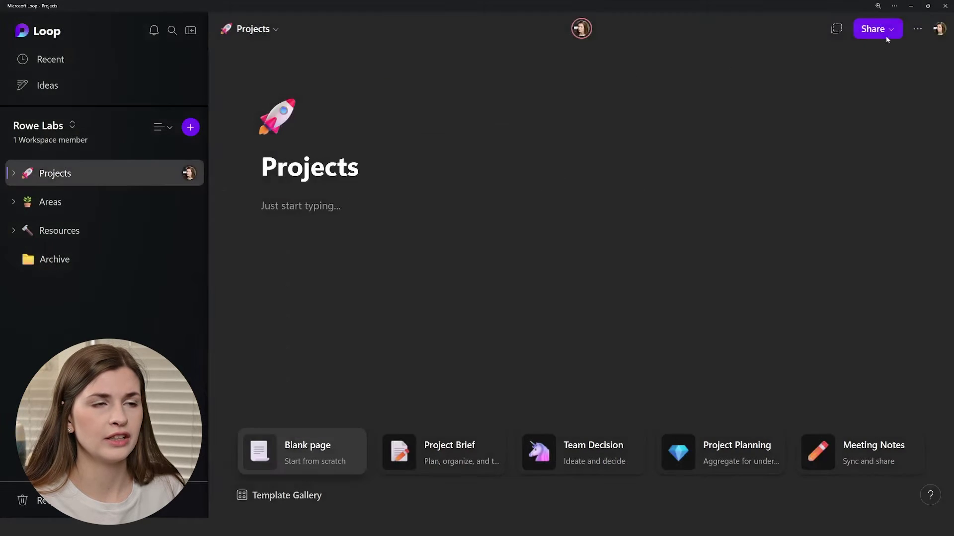
Copy a Page link for Projects, allowing clipboard access
left_click(886, 34)
left_click(824, 100)
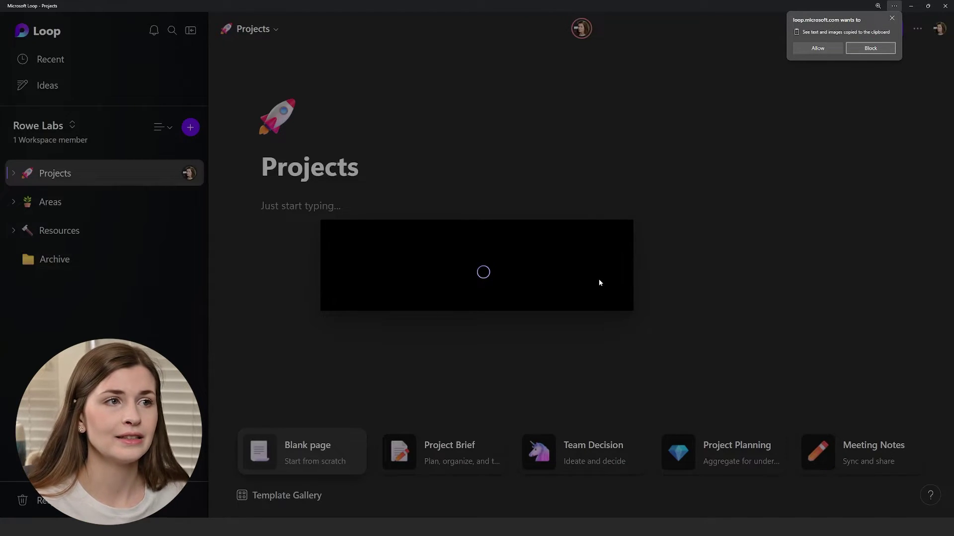
left_click(810, 48)
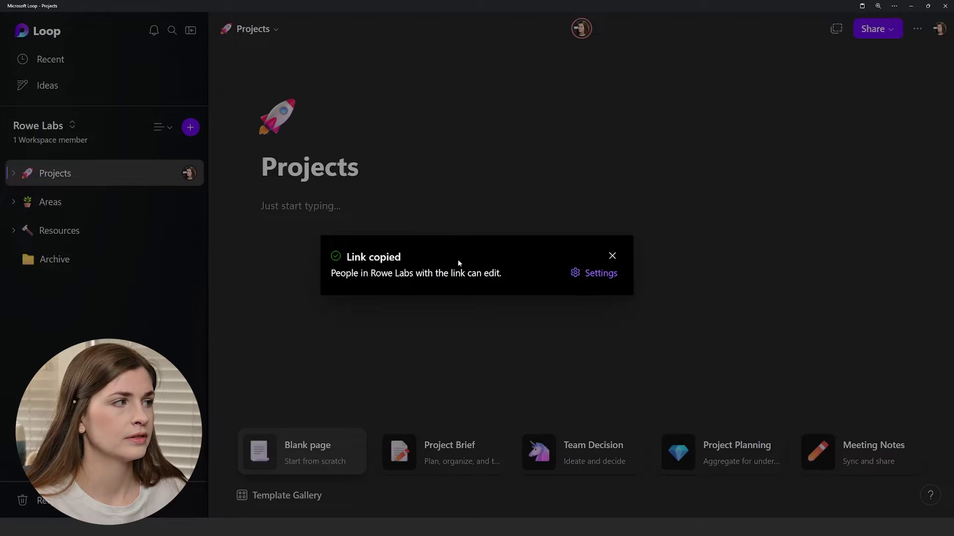
left_click(52, 141)
left_click(45, 126)
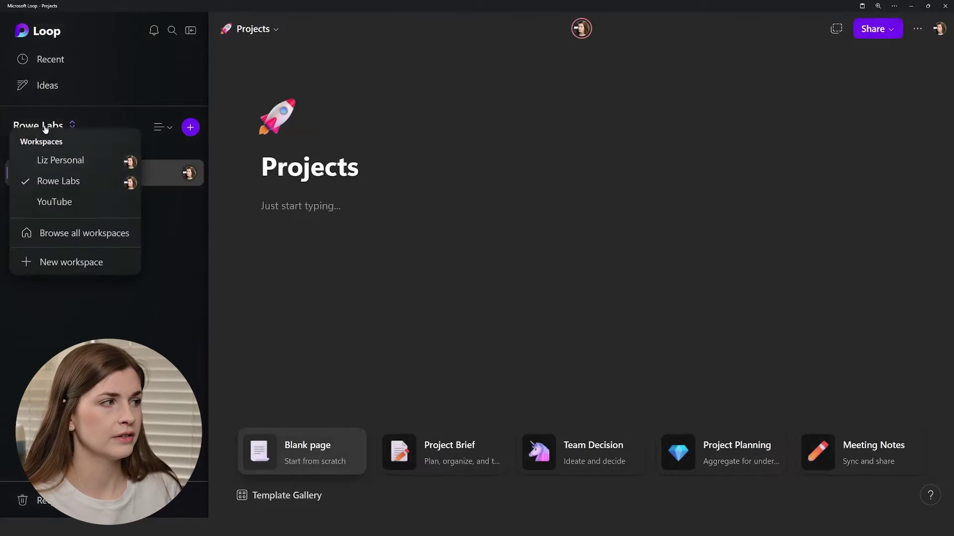
left_click(73, 166)
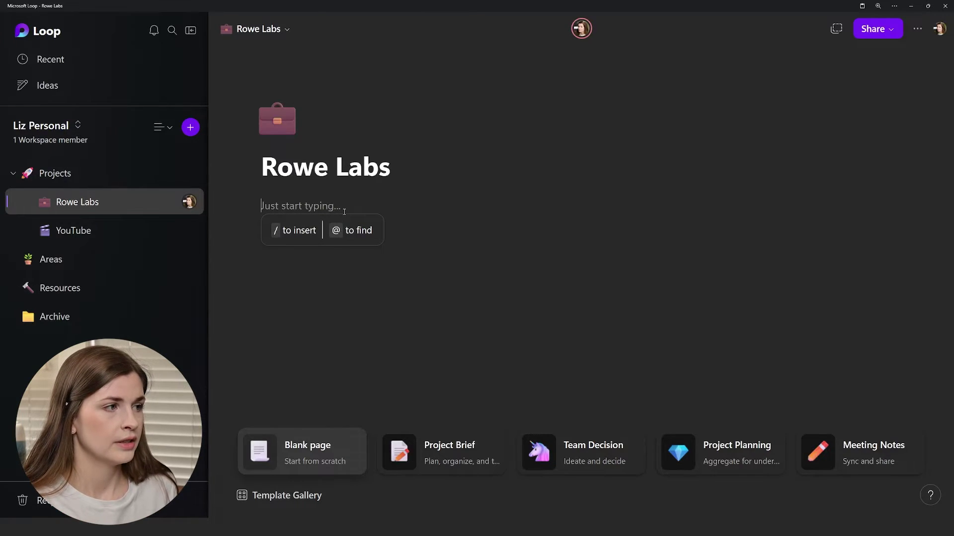
key("ctrl+v")
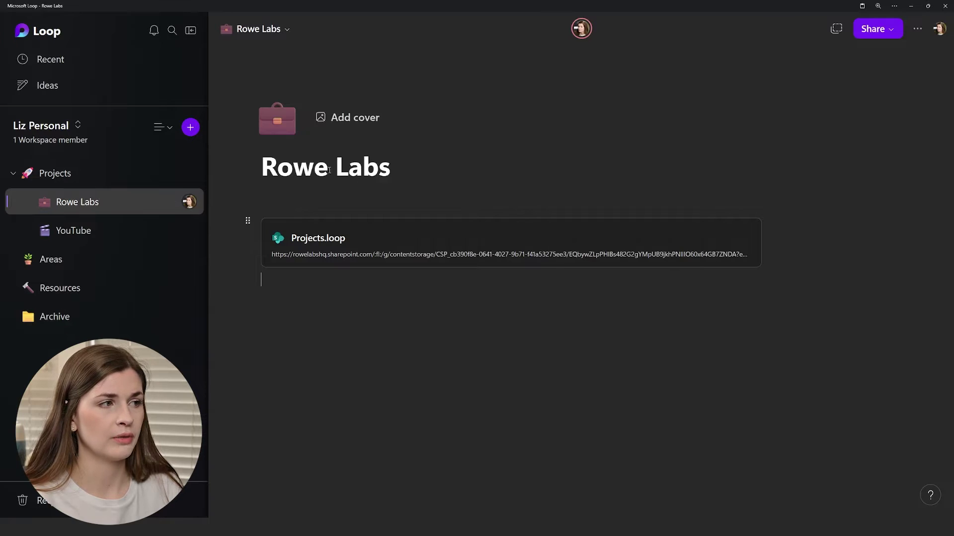
left_click(391, 240)
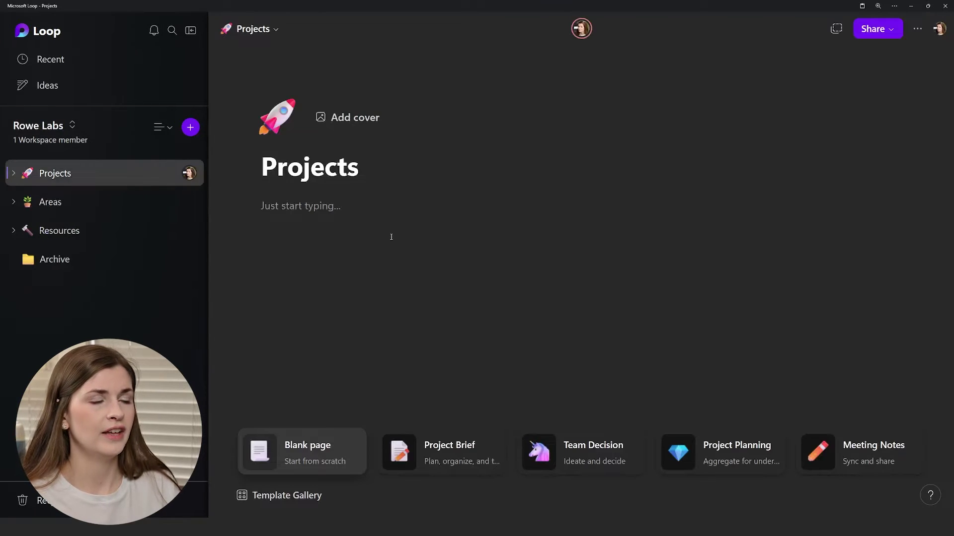
left_click(43, 129)
left_click(66, 163)
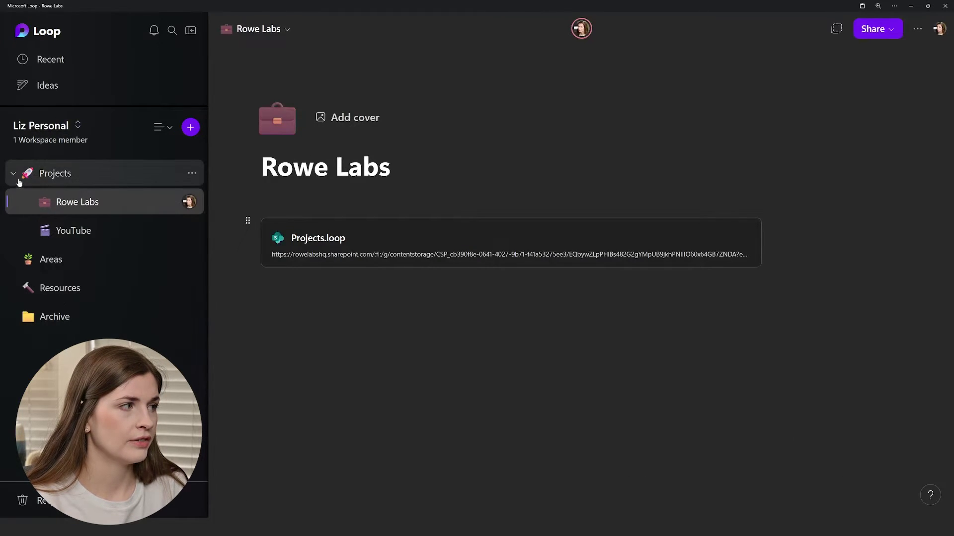
left_click(87, 184)
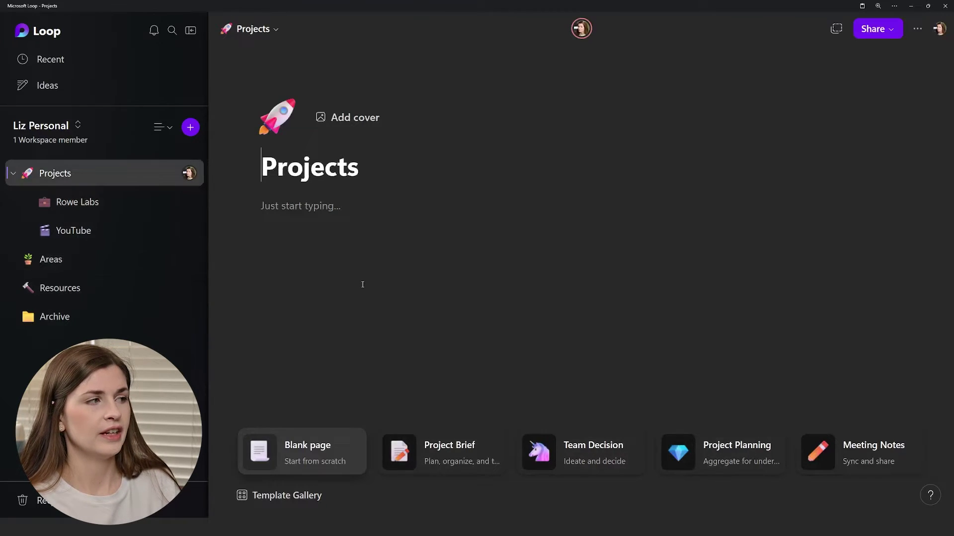
Follow the Projects.loop link to Rowe Labs and expand Projects and Areas
left_click(110, 212)
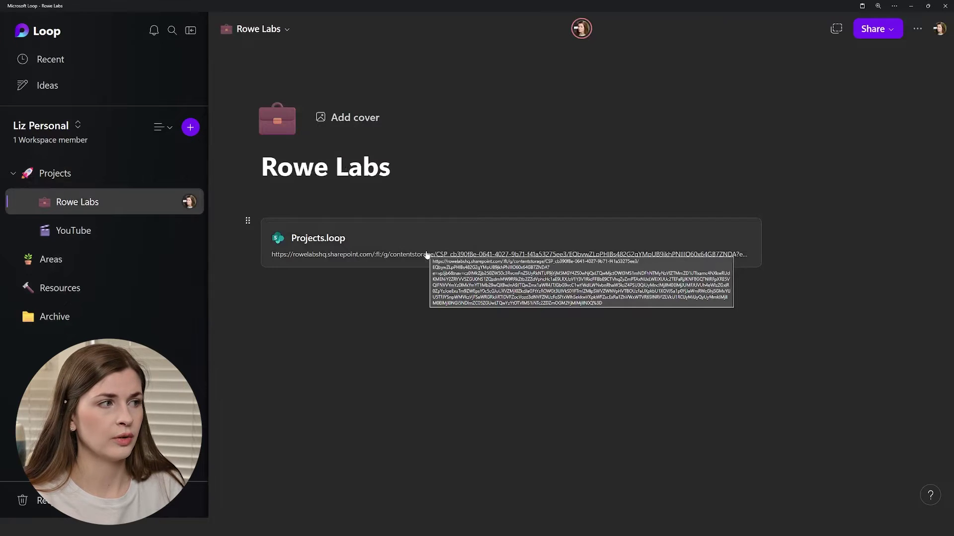
left_click(45, 126)
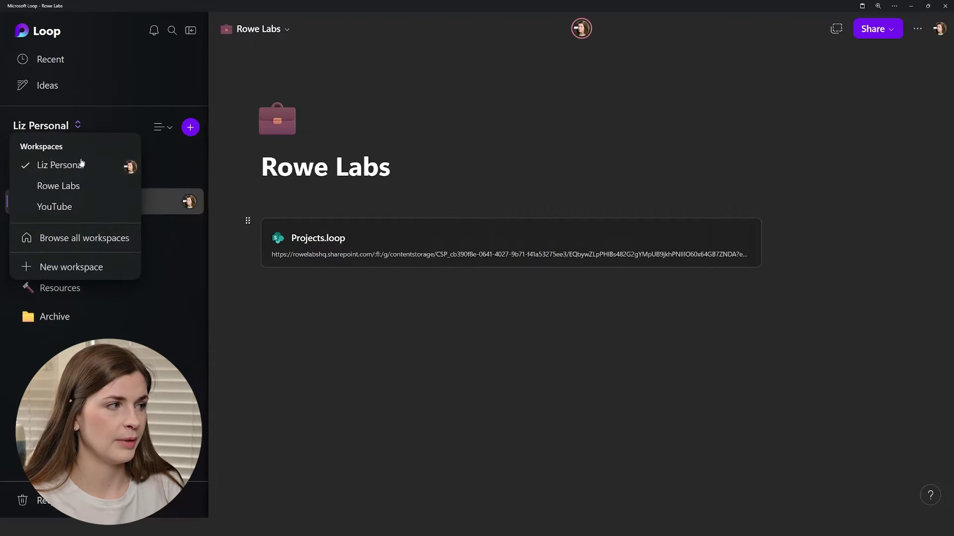
left_click(534, 326)
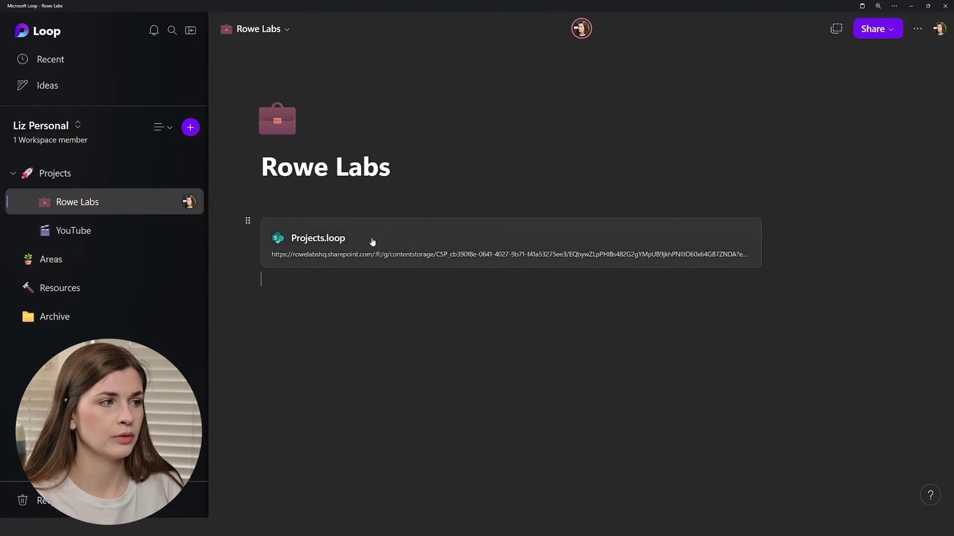
left_click(376, 241)
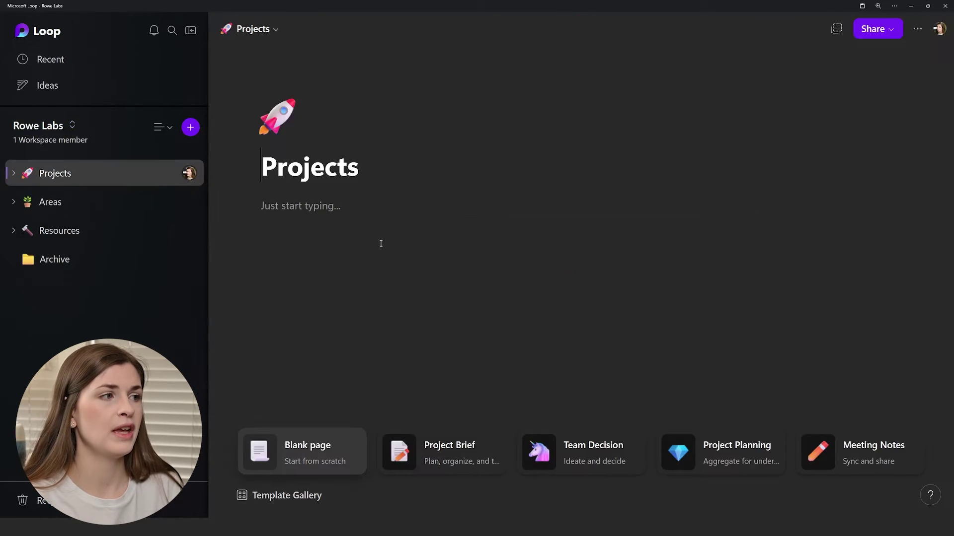
left_click(12, 173)
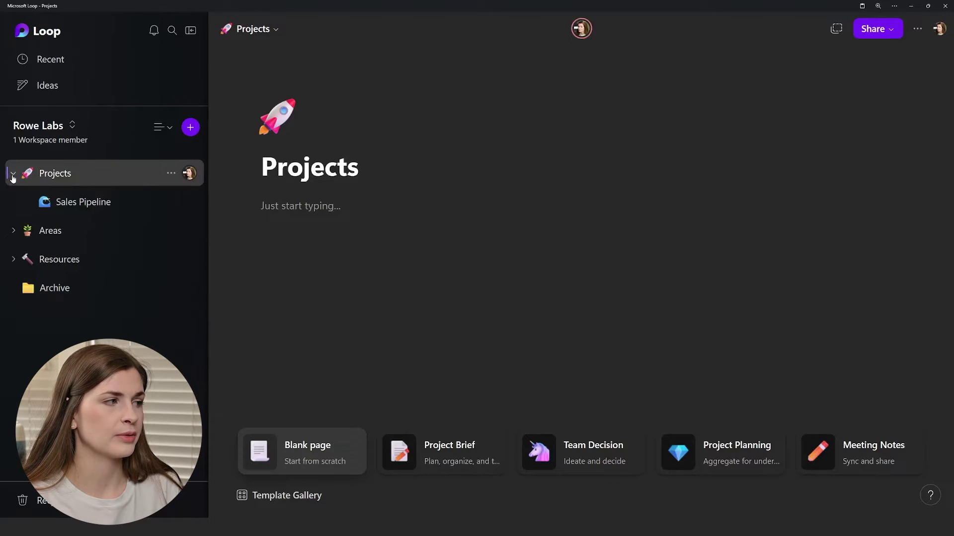
left_click(14, 231)
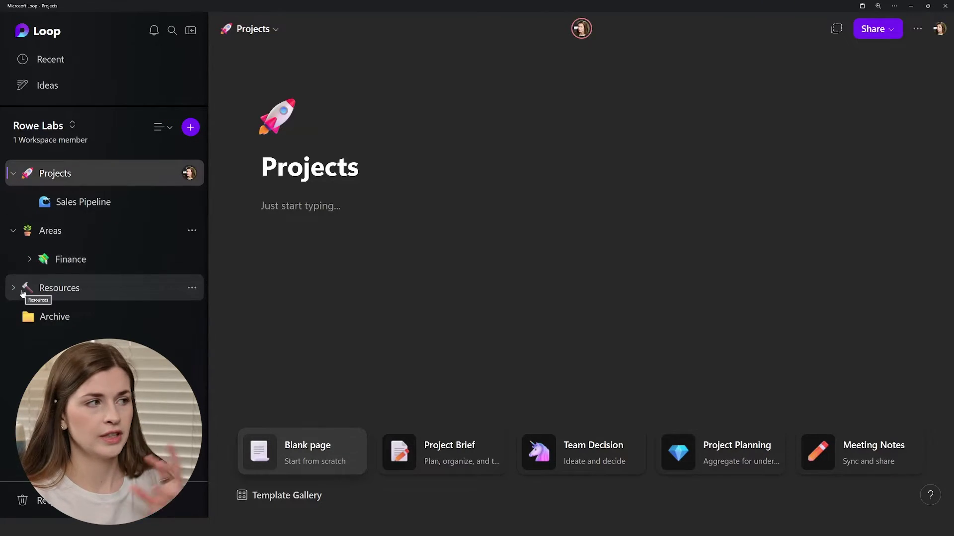
Check the member lists of the personal and Rowe Labs workspaces
left_click(40, 128)
left_click(63, 164)
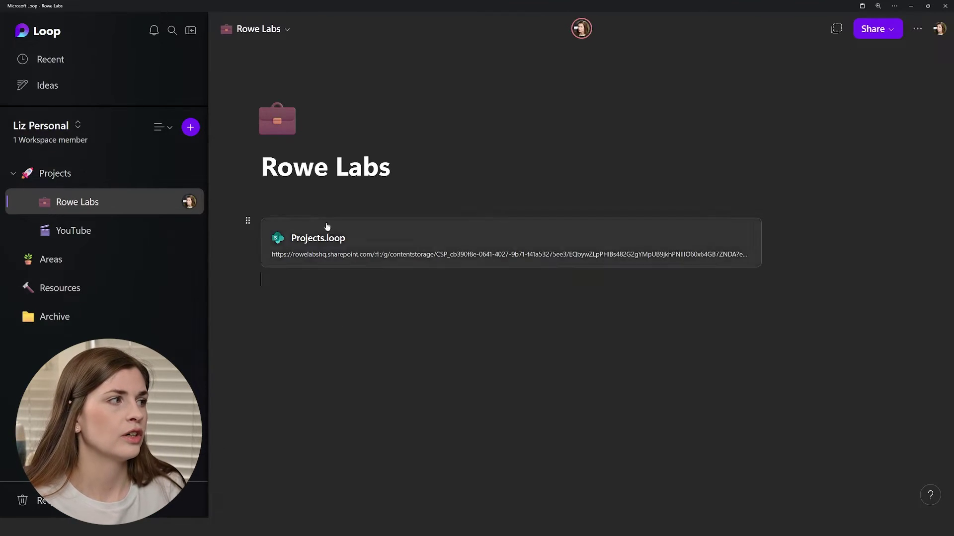
left_click(74, 141)
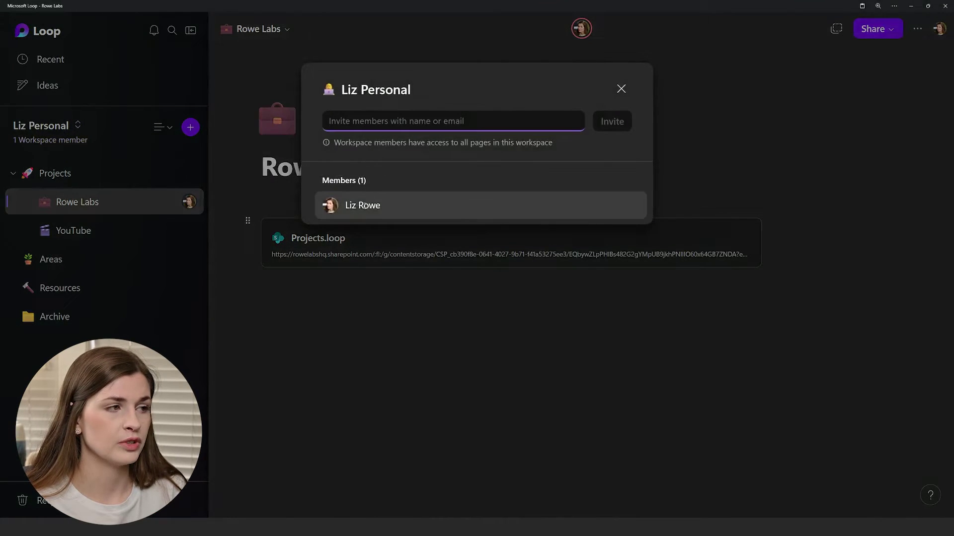
left_click(91, 168)
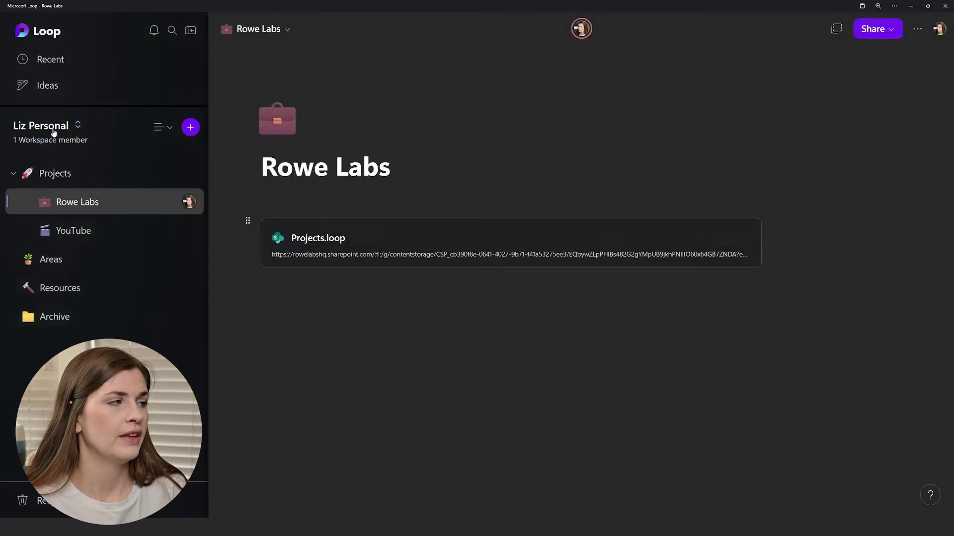
left_click(45, 125)
left_click(70, 188)
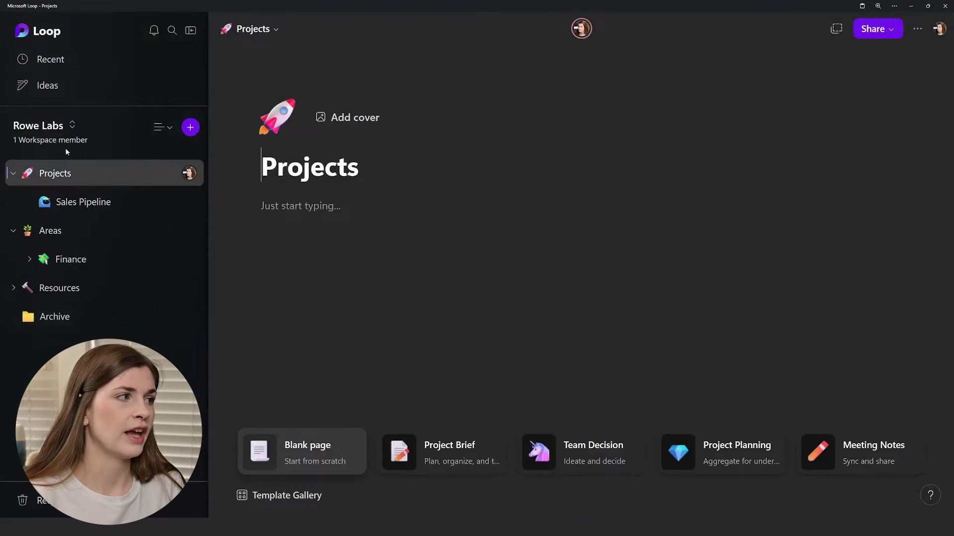
left_click(64, 141)
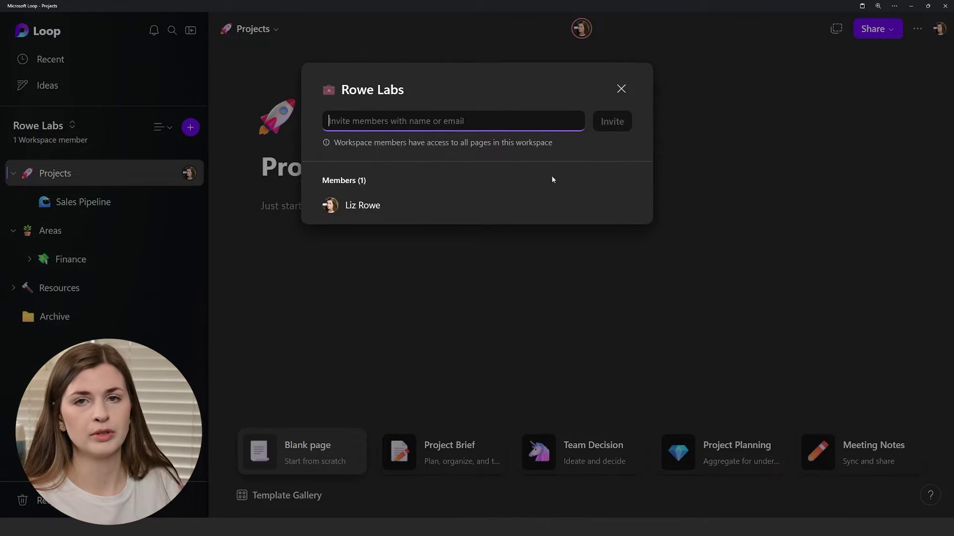
left_click(621, 89)
Switch to the YouTube workspace, then back to the personal workspace
left_click(69, 126)
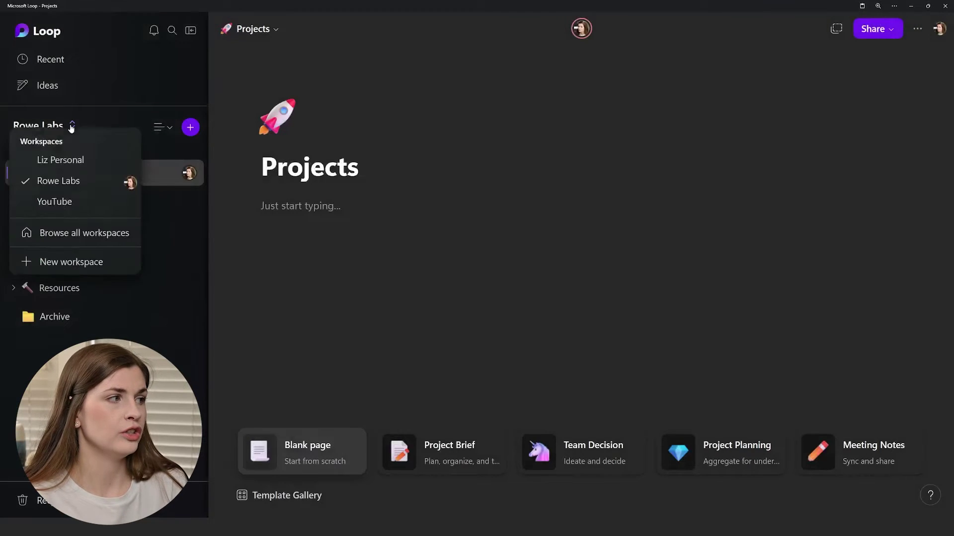
left_click(66, 207)
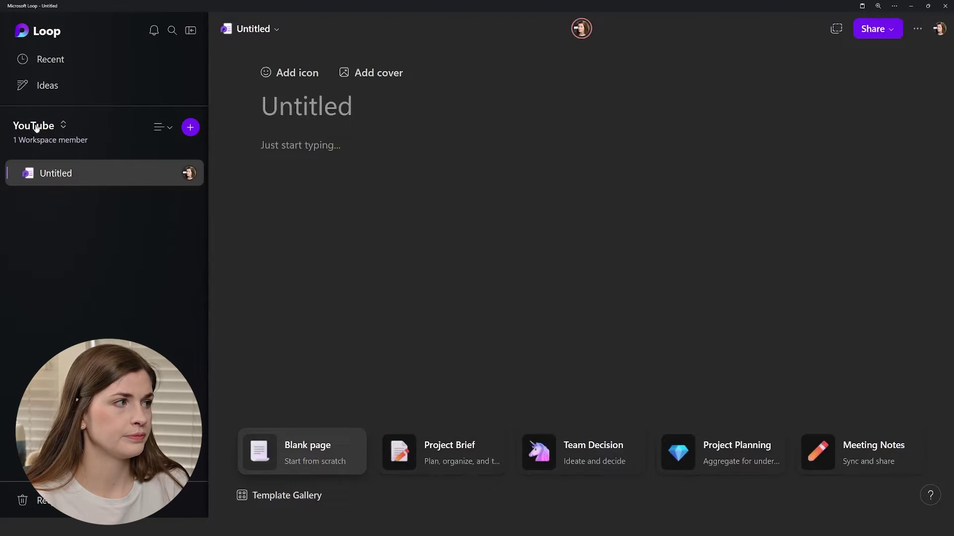
left_click(38, 127)
left_click(61, 162)
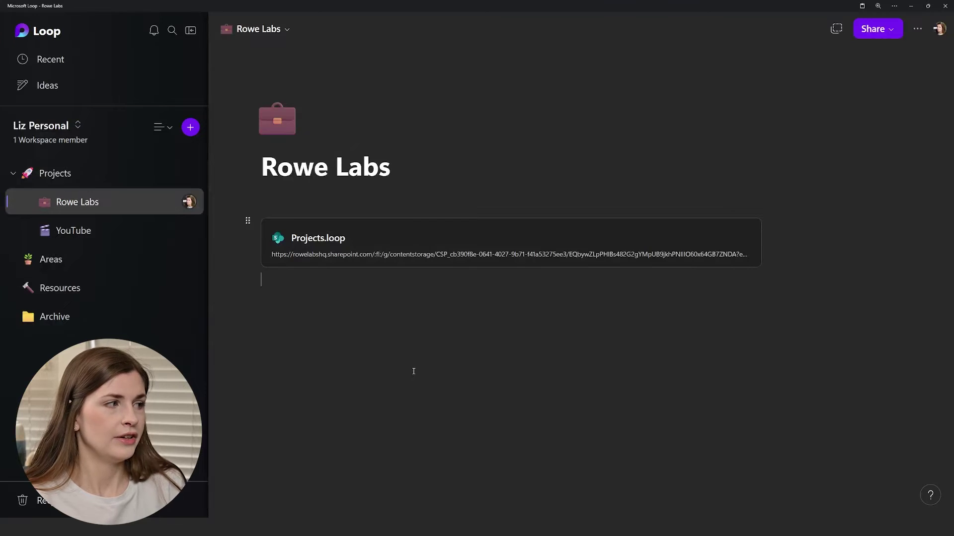
Follow the Projects.loop link to Rowe Labs and collapse its Projects, Areas and Resources folders
left_click(12, 175)
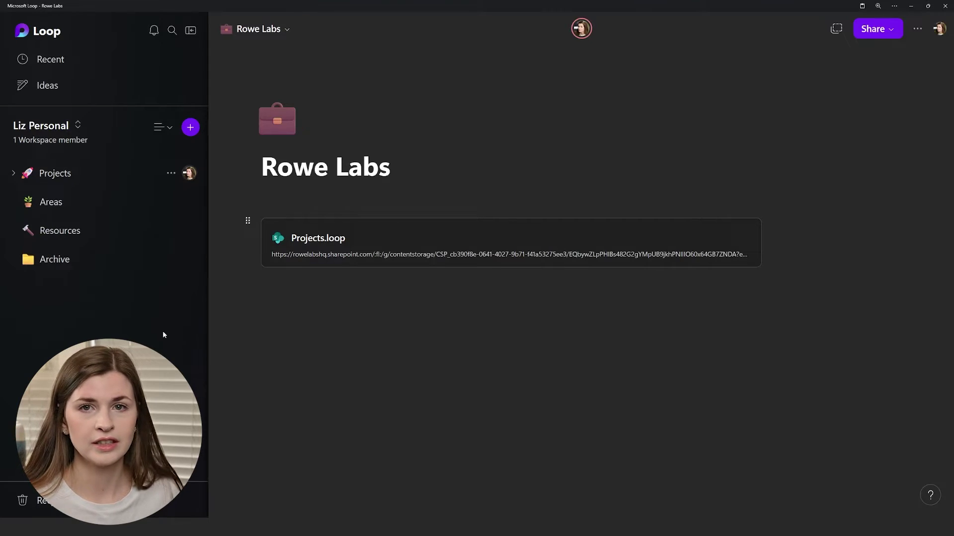
left_click(356, 248)
left_click(12, 174)
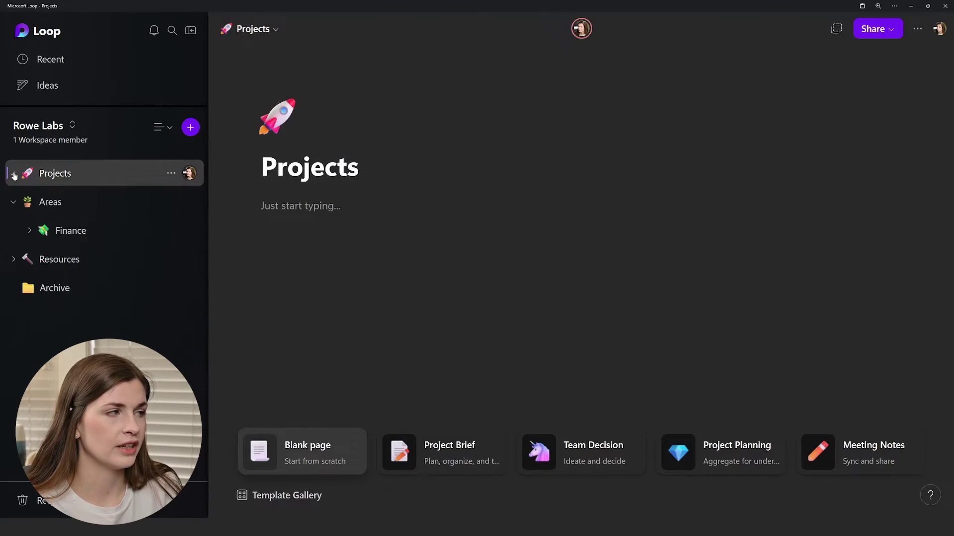
left_click(13, 203)
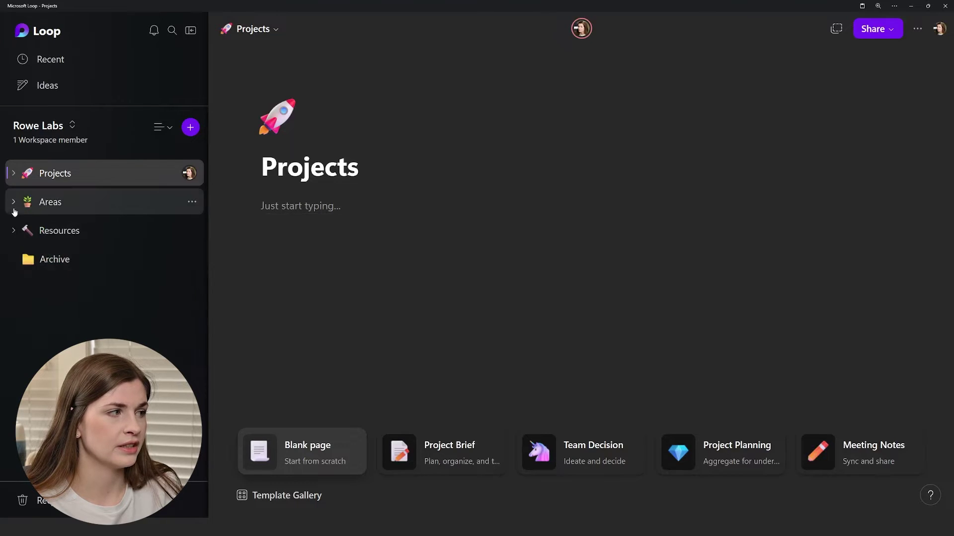
left_click(12, 231)
left_click(12, 232)
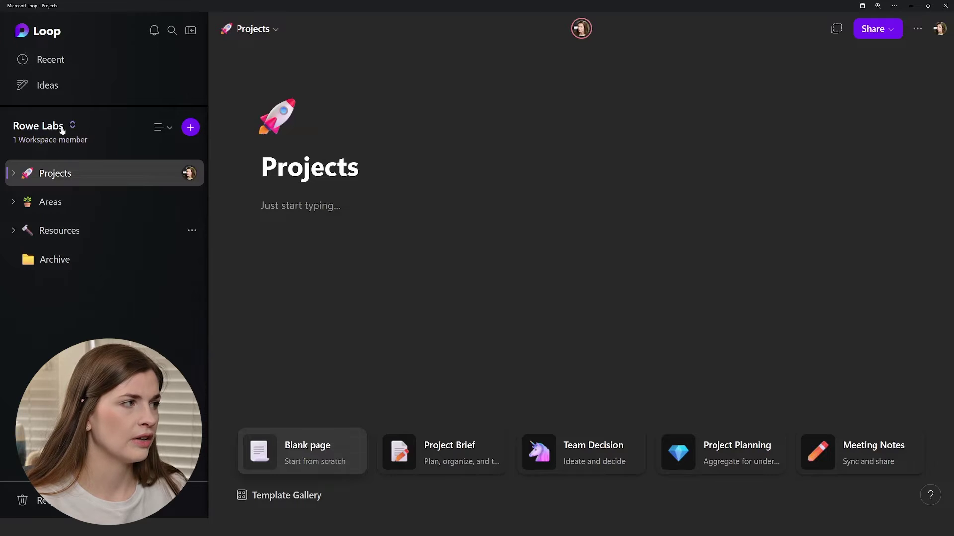
Check the Rowe Labs members, then expand Projects
left_click(64, 140)
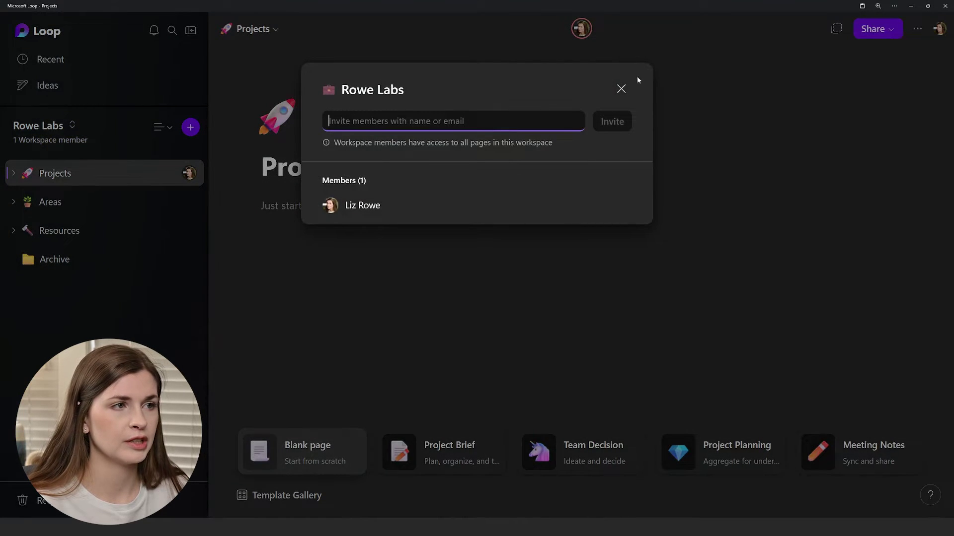
left_click(621, 89)
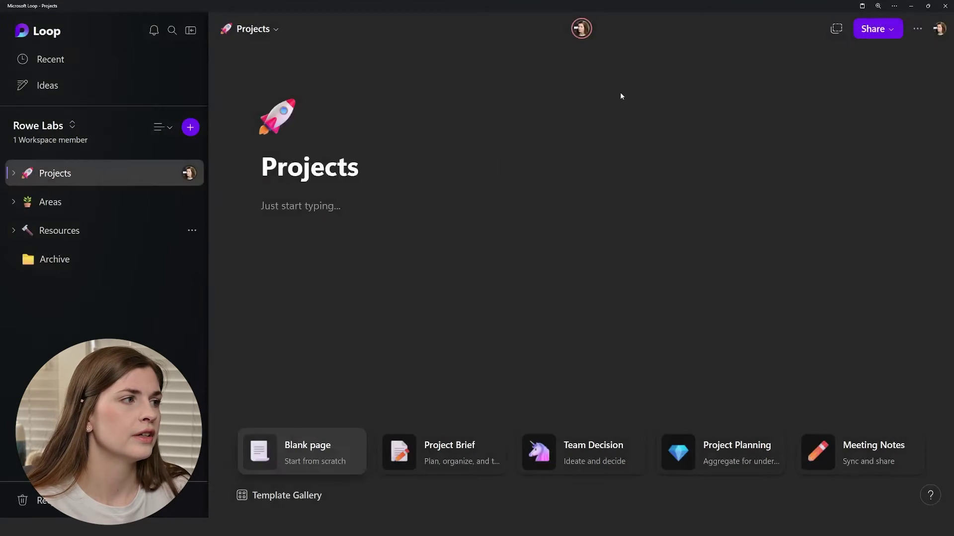
left_click(13, 174)
Open Sales Pipeline and insert a blank line above the Kanban board
left_click(96, 204)
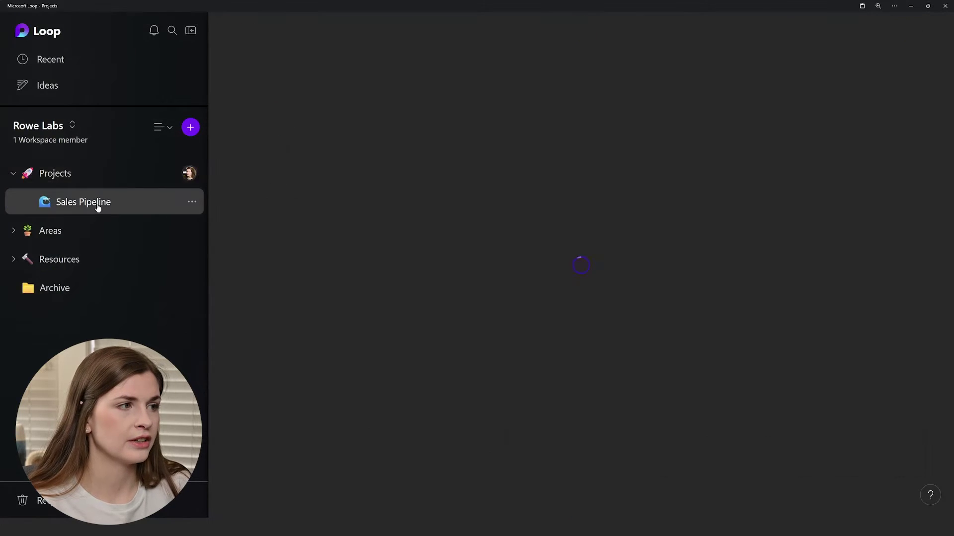
scroll(626, 377, "down", 3)
scroll(626, 377, "up", 2)
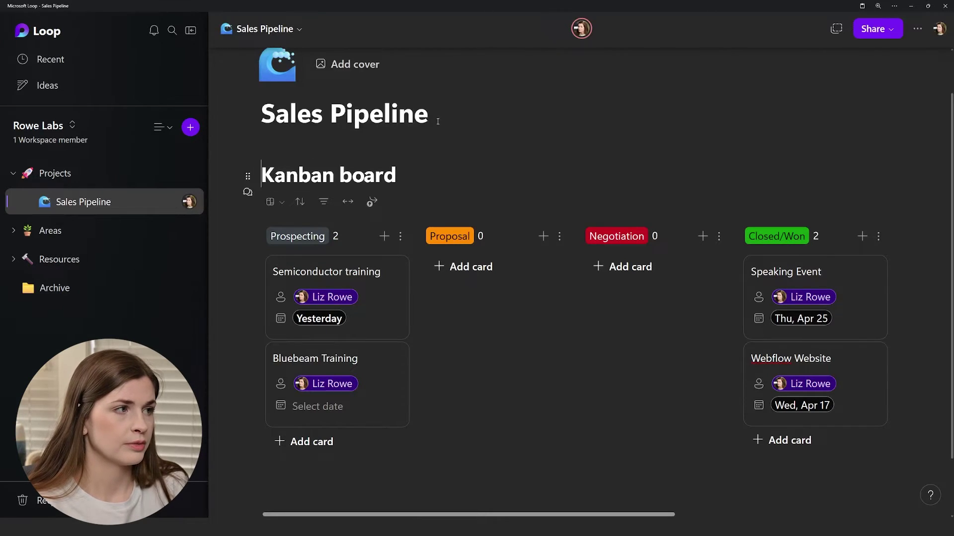
key("Return")
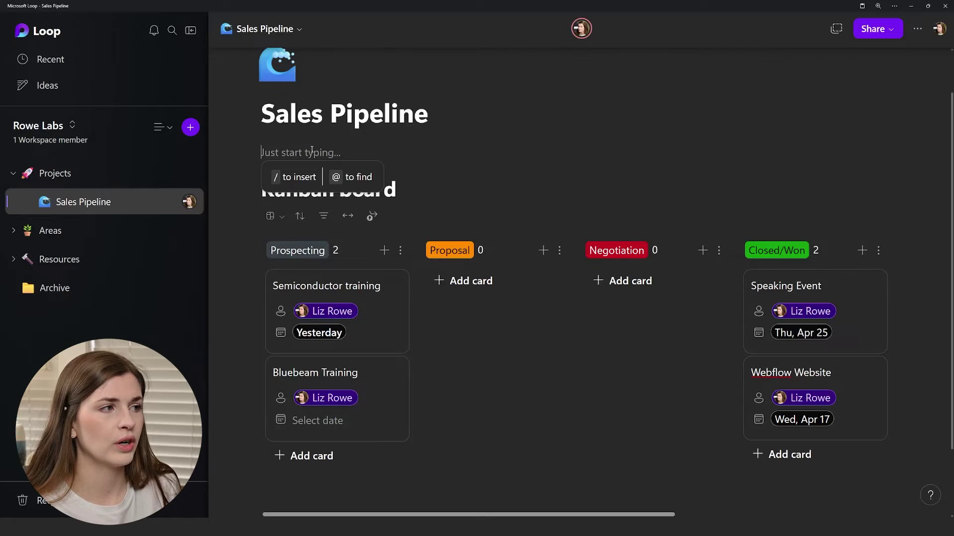
Browse the slash insert menu of components, then dismiss it and remove the slash
type("/")
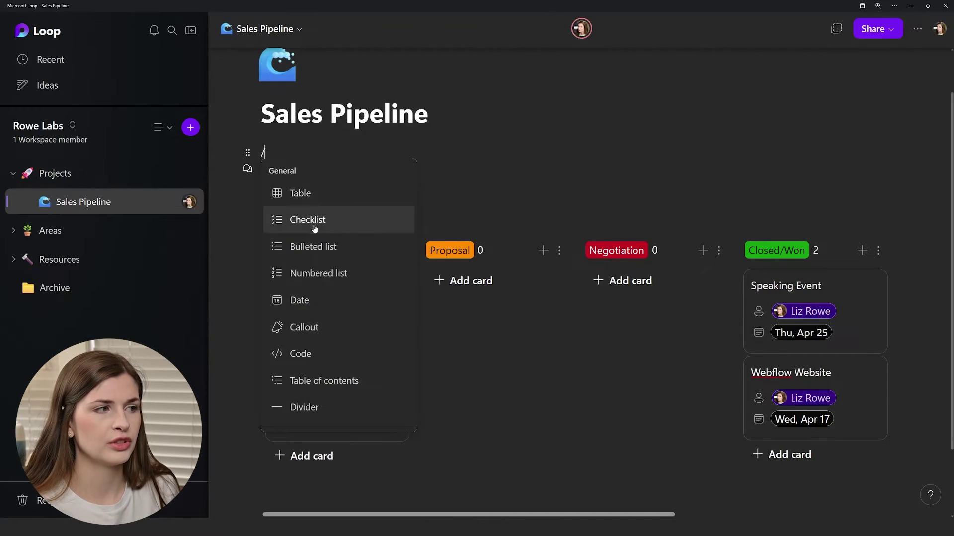
scroll(331, 297, "down", 5)
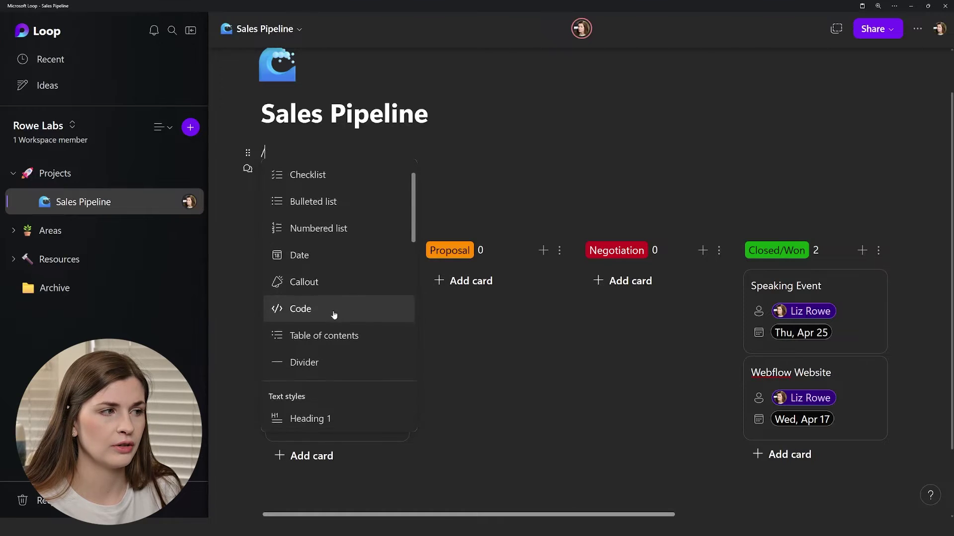
scroll(360, 361, "down", 2)
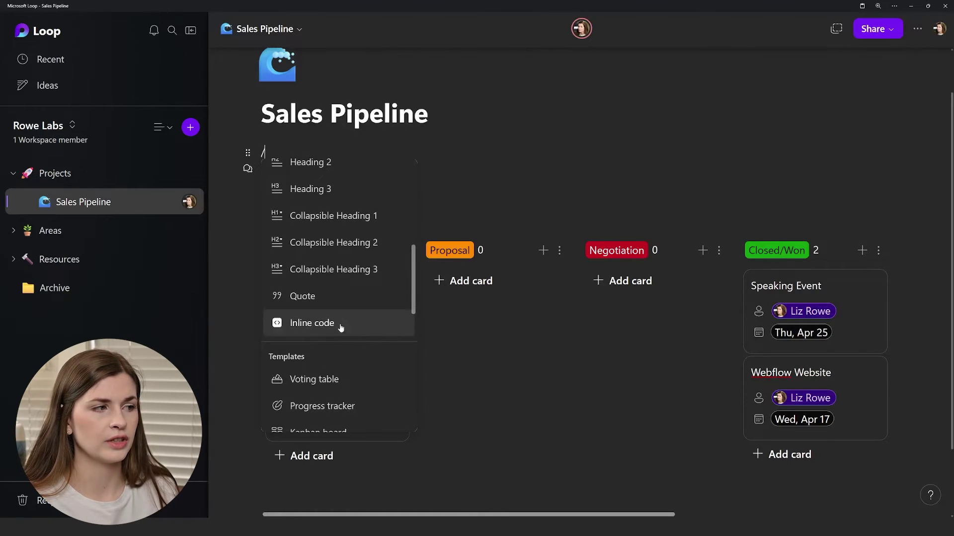
scroll(328, 308, "down", 2)
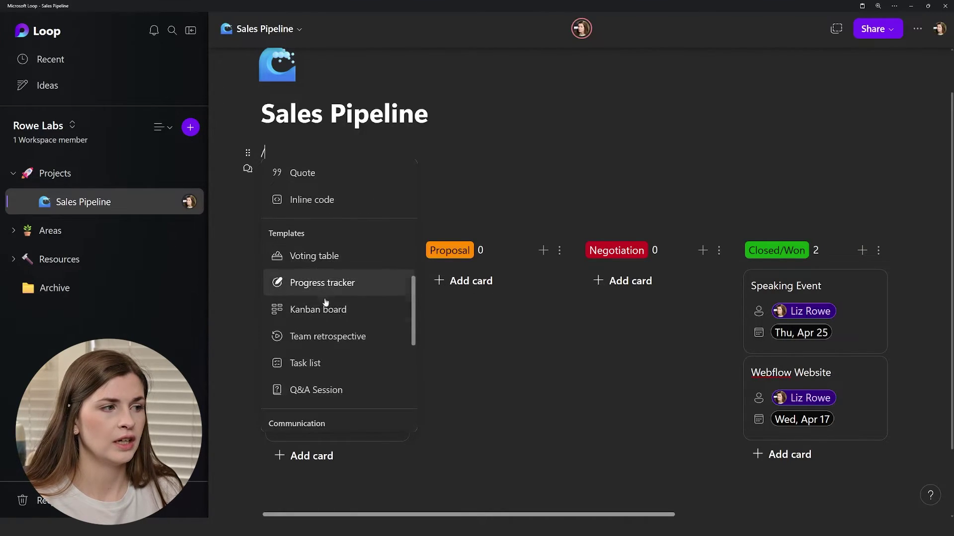
scroll(341, 315, "down", 5)
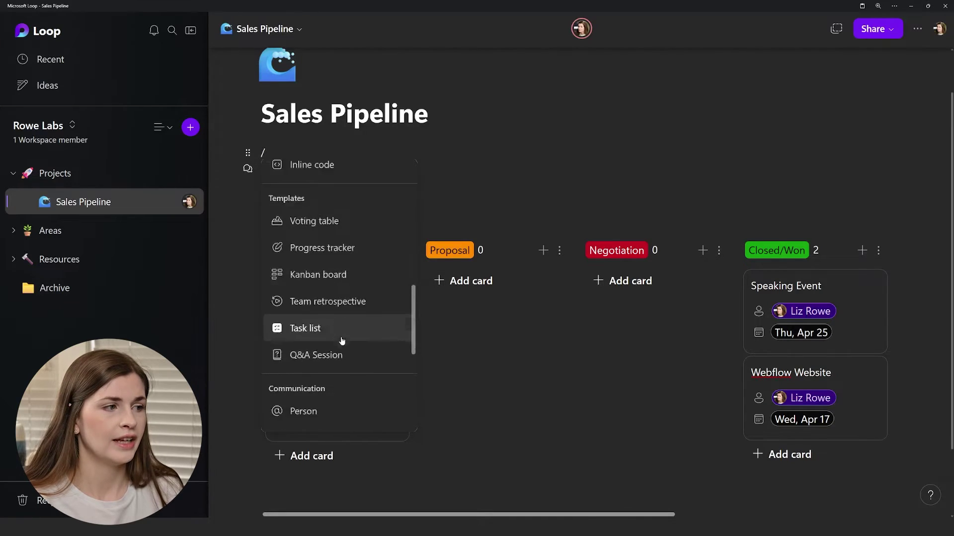
scroll(335, 324, "down", 3)
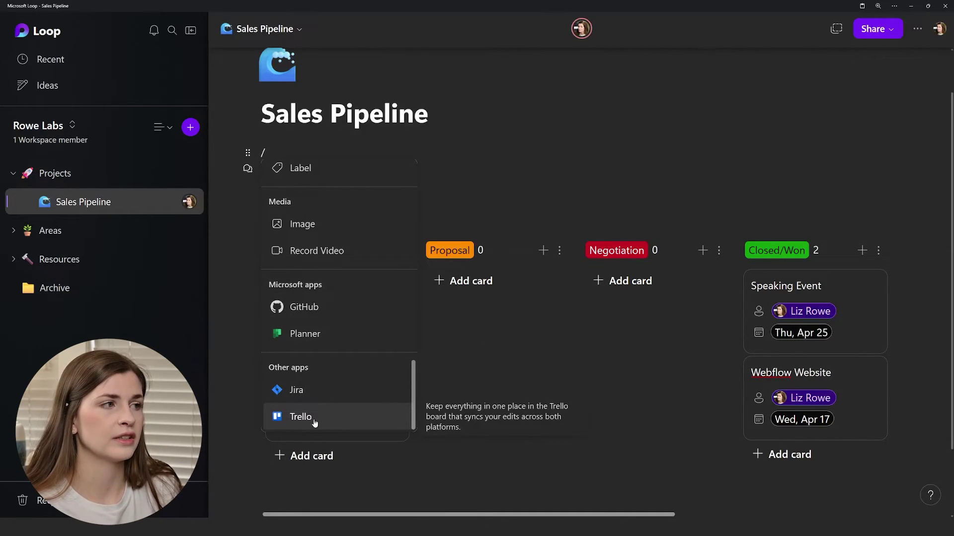
left_click(293, 147)
key("BackSpace")
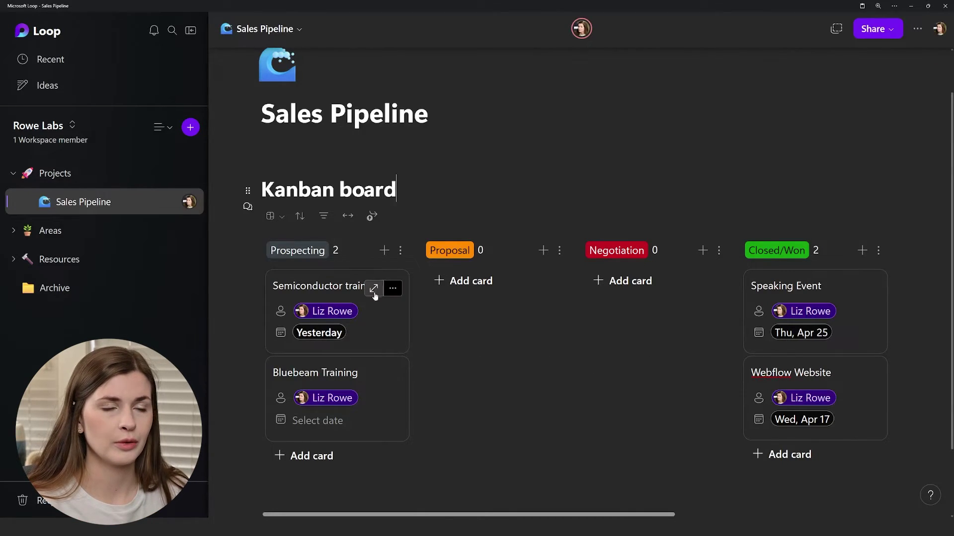
left_click(330, 153)
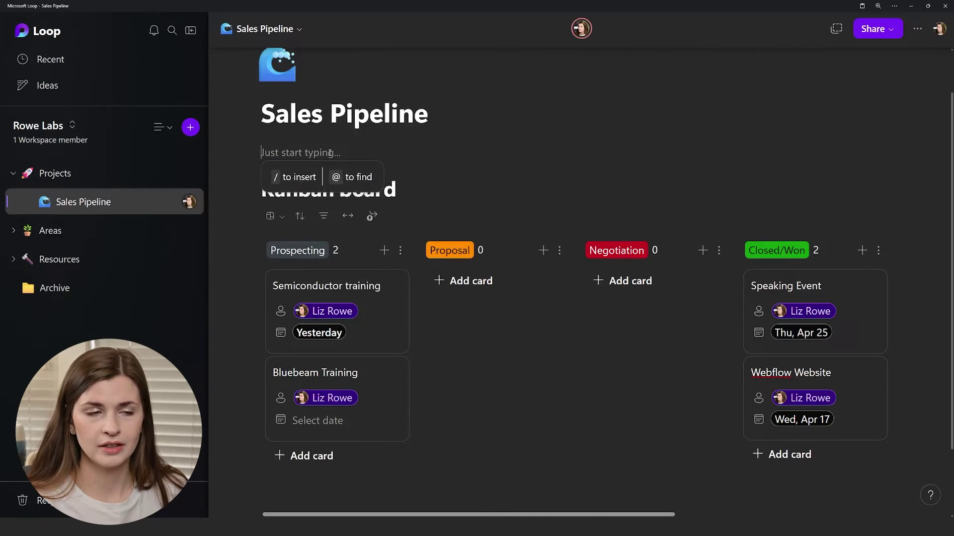
left_click(451, 254)
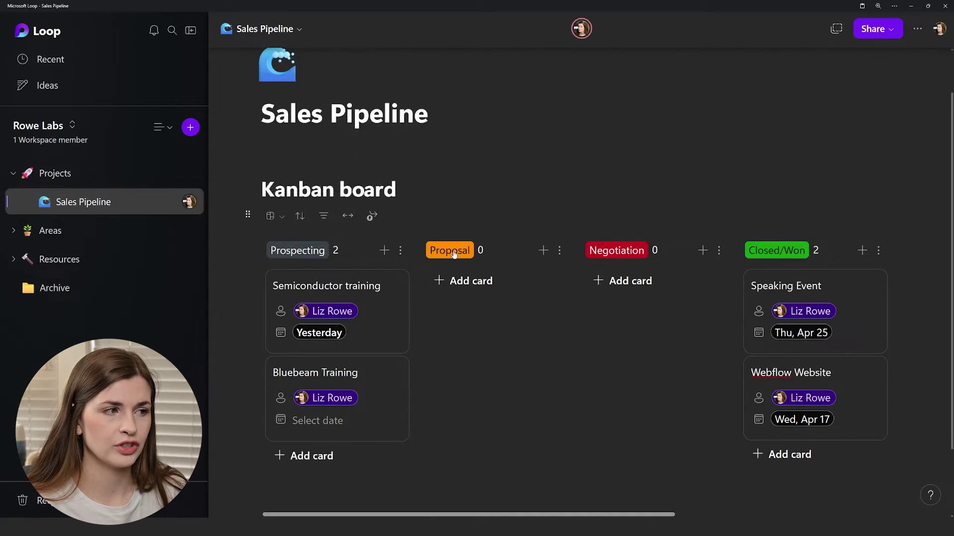
left_click(604, 374)
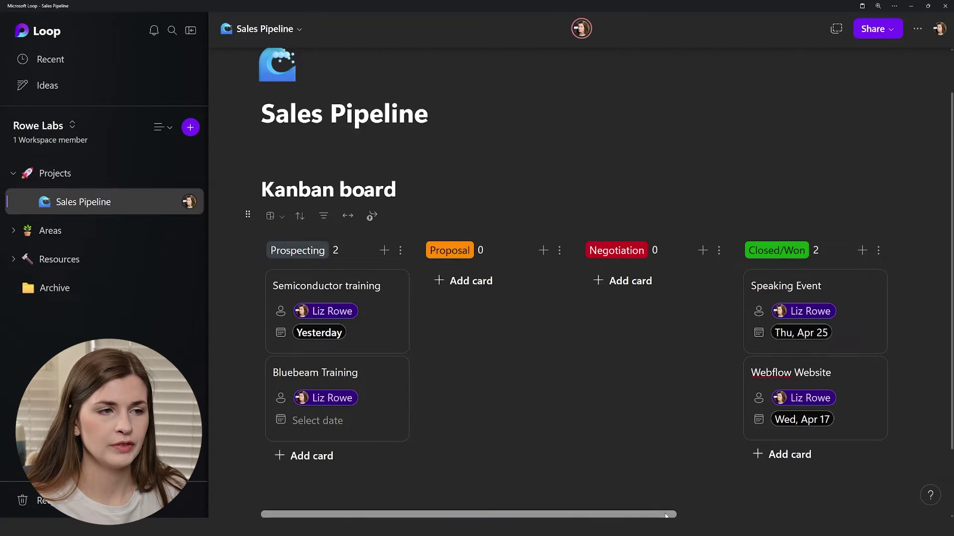
scroll(839, 504, "right", 5)
scroll(854, 501, "right", 2)
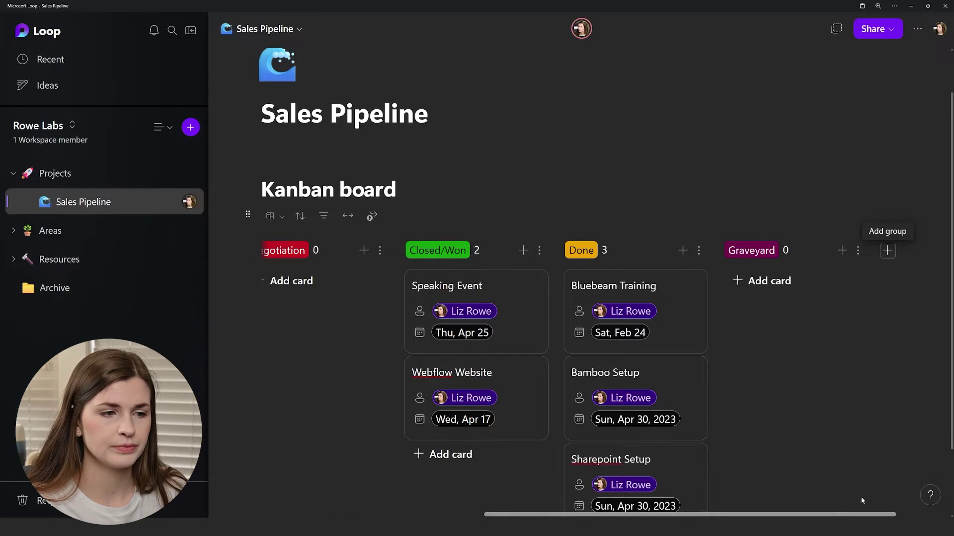
left_click_drag(861, 515, 504, 515)
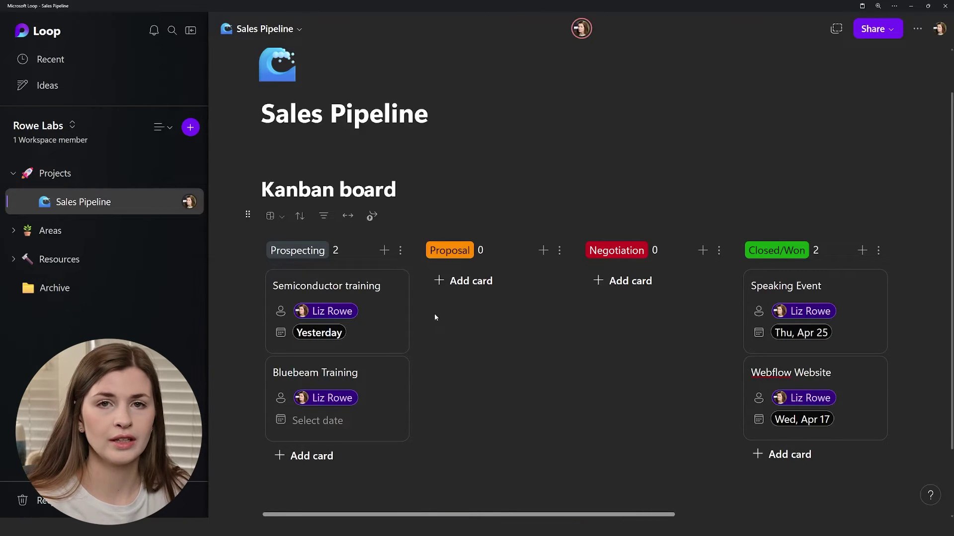
scroll(488, 431, "right", 2)
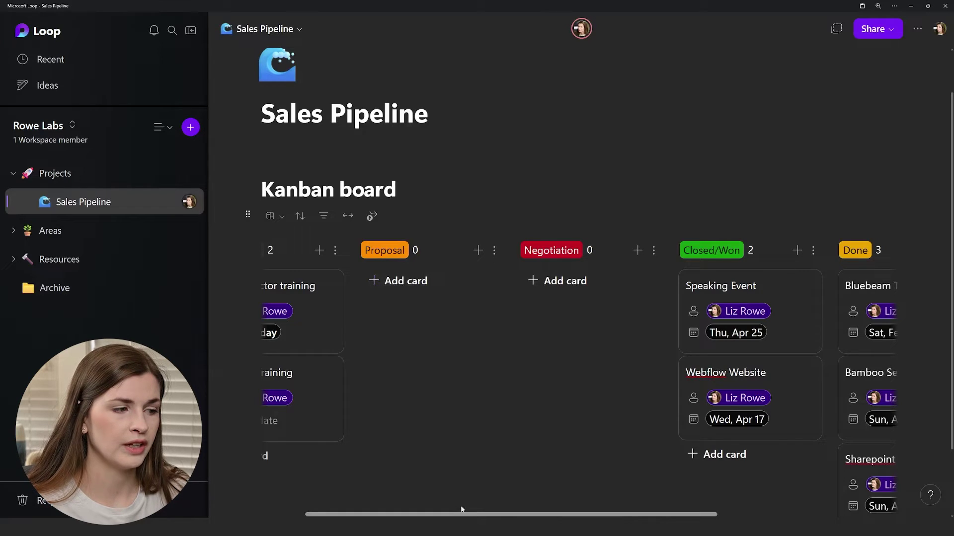
scroll(497, 507, "right", 2)
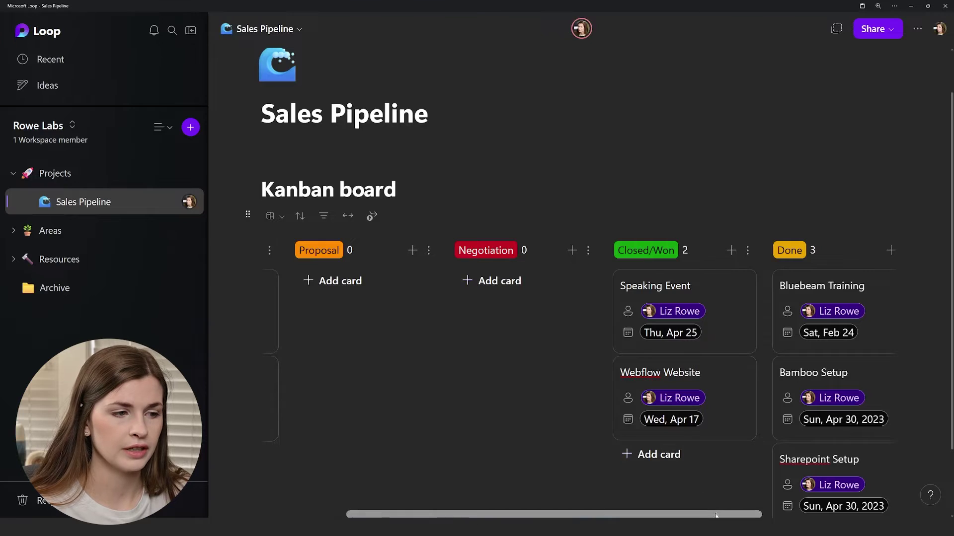
scroll(820, 507, "right", 5)
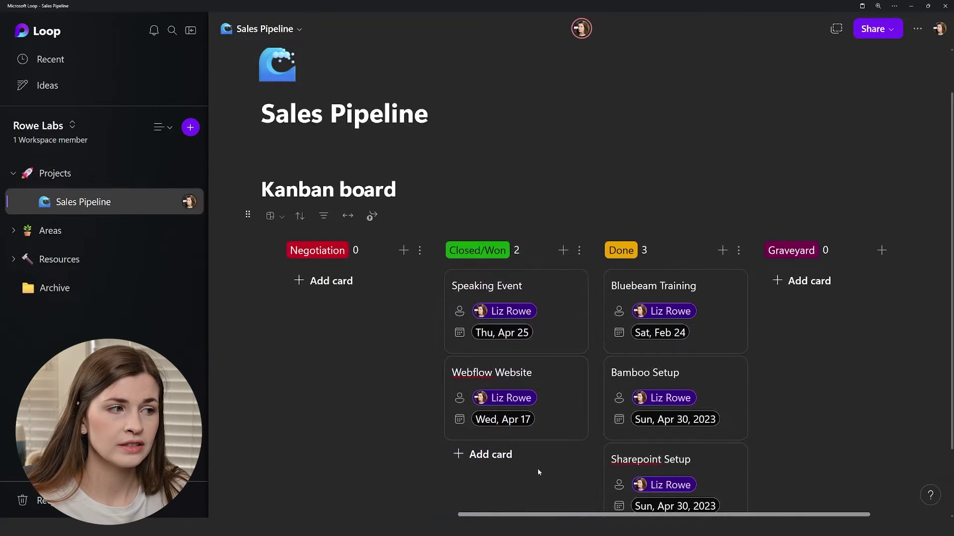
scroll(538, 469, "down", 2)
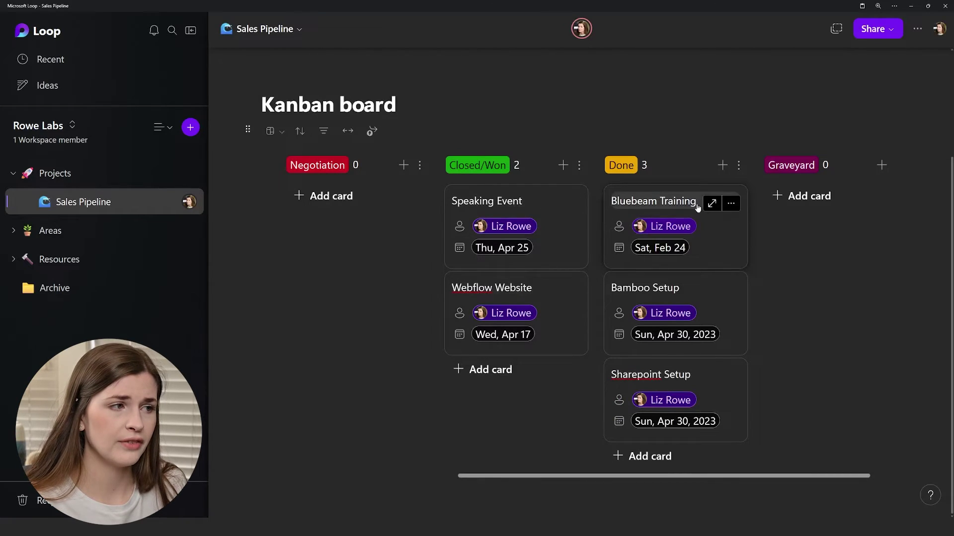
mouse_move(517, 192)
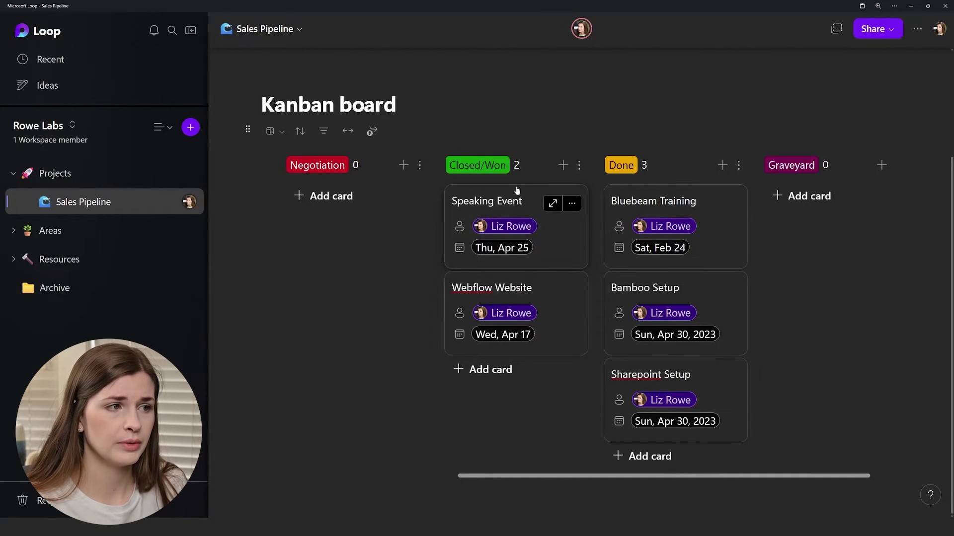
left_click(556, 204)
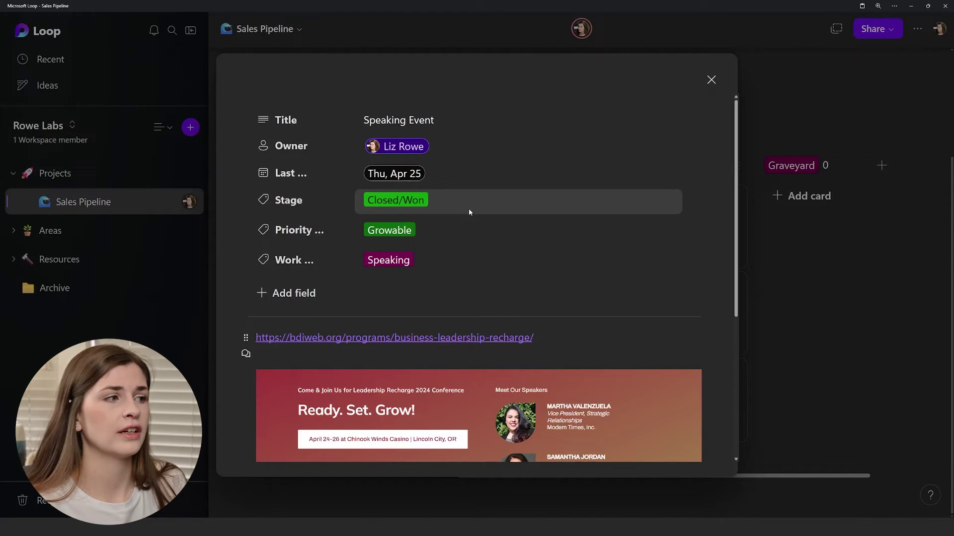
left_click(429, 237)
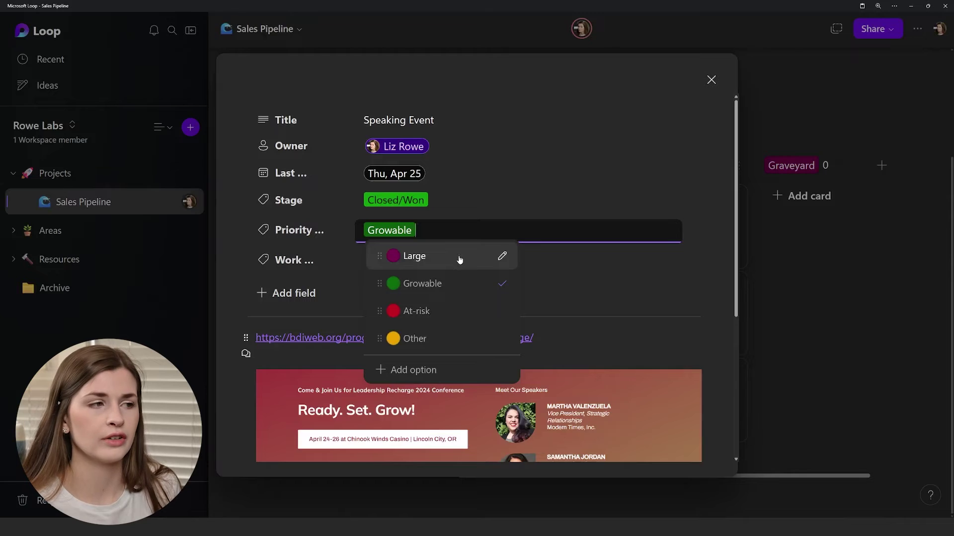
left_click(482, 203)
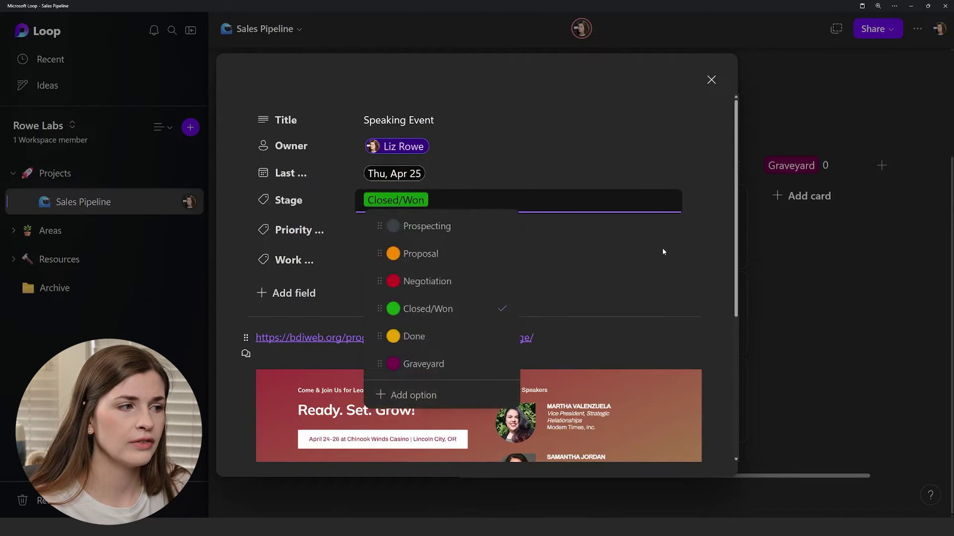
key("Escape")
left_click(451, 262)
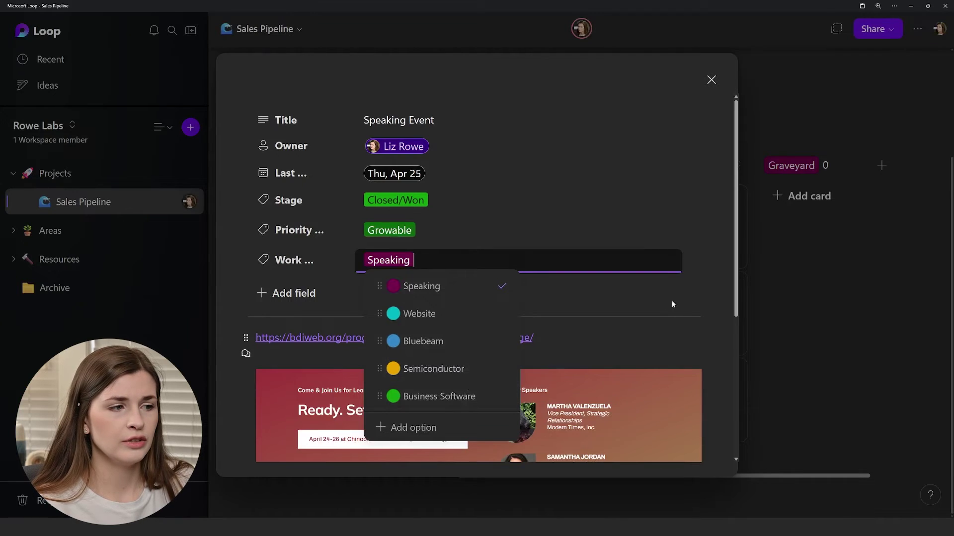
scroll(665, 348, "down", 3)
scroll(660, 378, "down", 2)
scroll(661, 377, "up", 6)
left_click(823, 329)
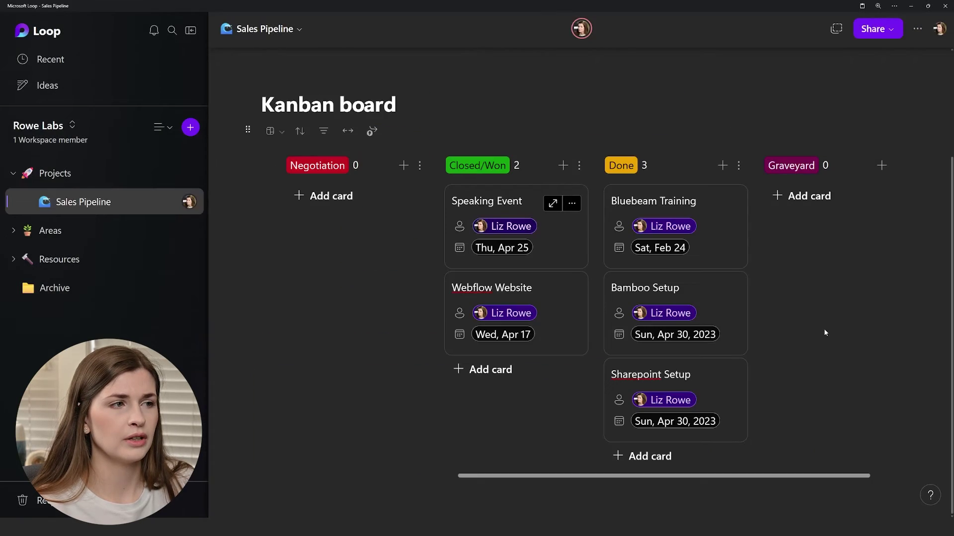
scroll(425, 229, "left", 3)
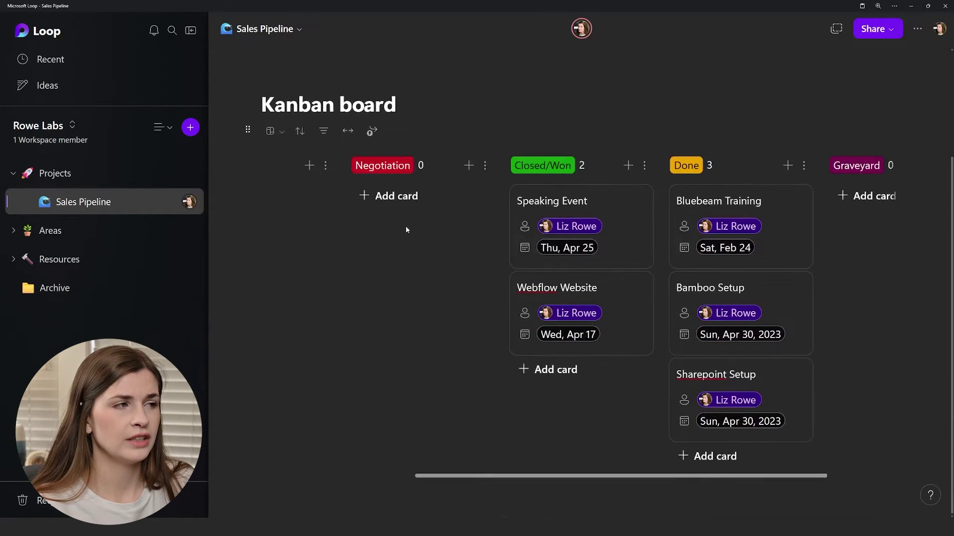
scroll(405, 226, "left", 2)
scroll(412, 234, "left", 3)
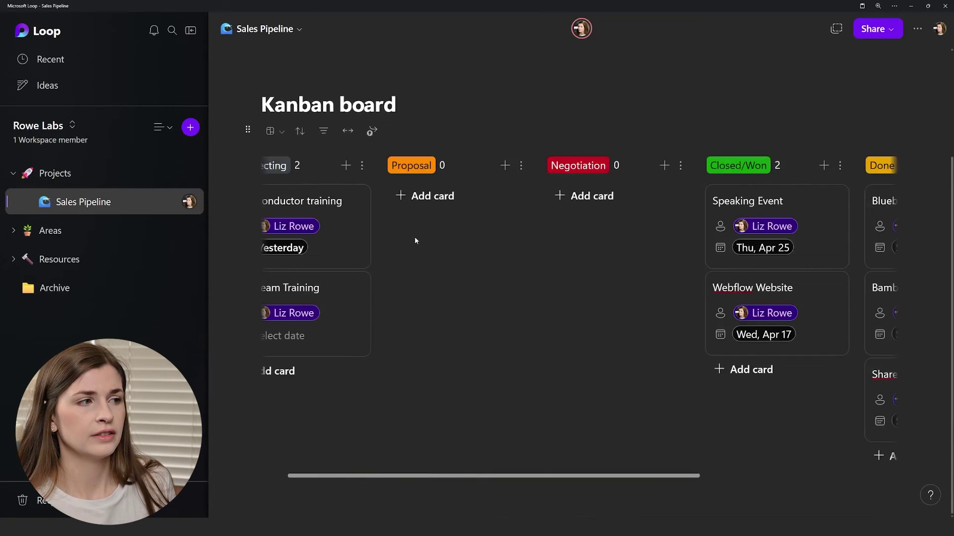
left_click(370, 202)
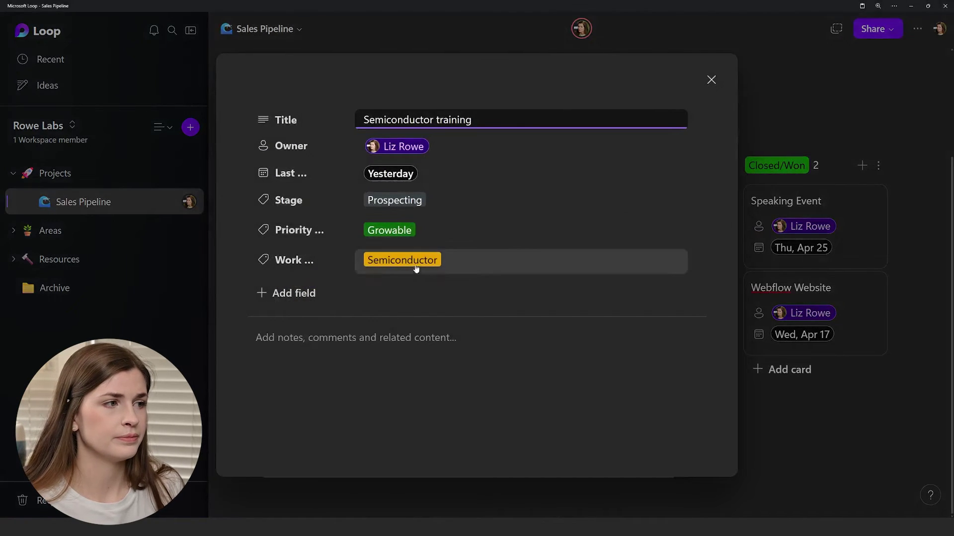
left_click(307, 294)
mouse_move(355, 454)
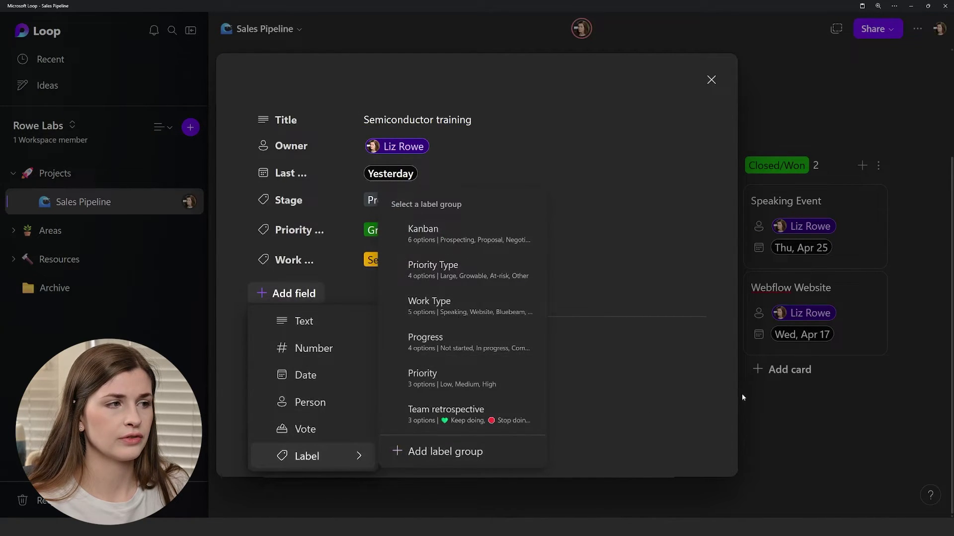
left_click(765, 418)
left_click(792, 462)
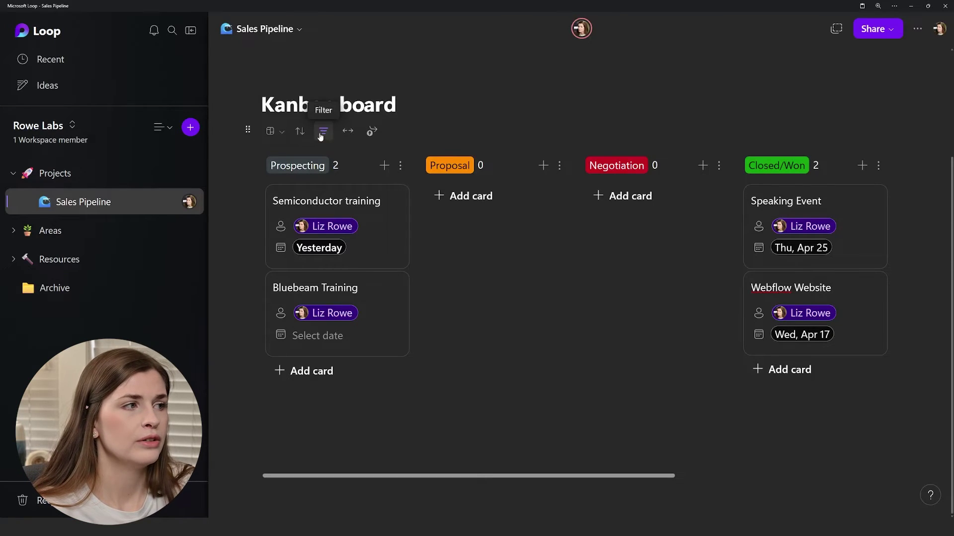
left_click(329, 142)
left_click(389, 164)
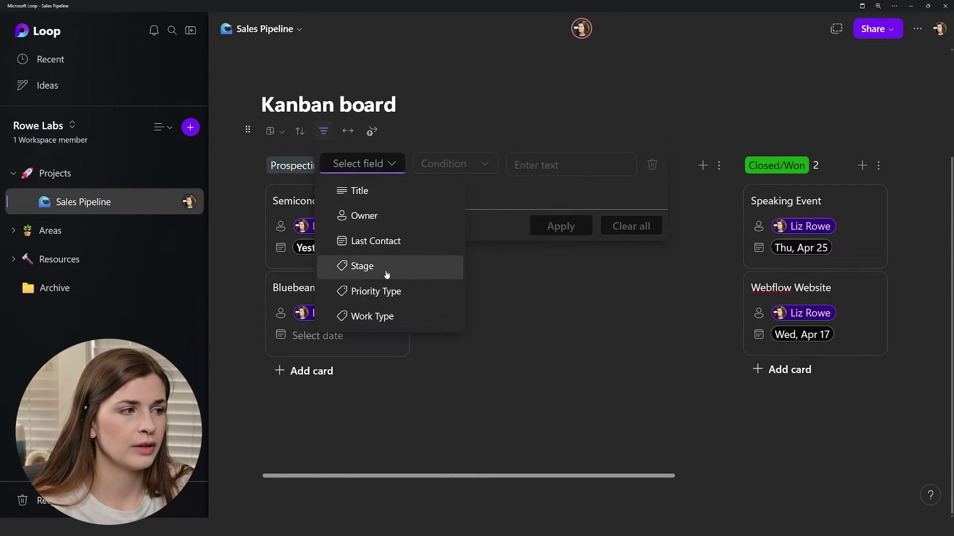
left_click(395, 317)
left_click(488, 170)
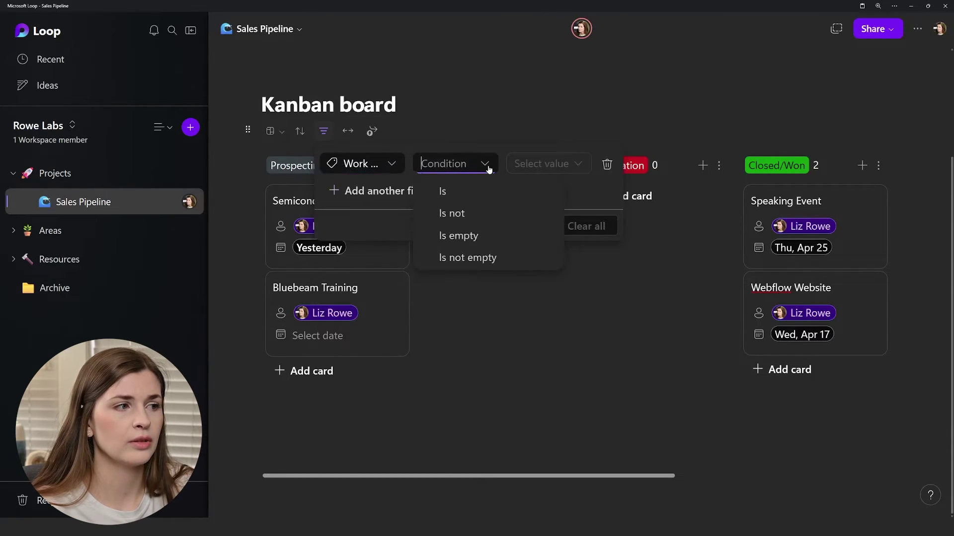
left_click(472, 192)
left_click(520, 190)
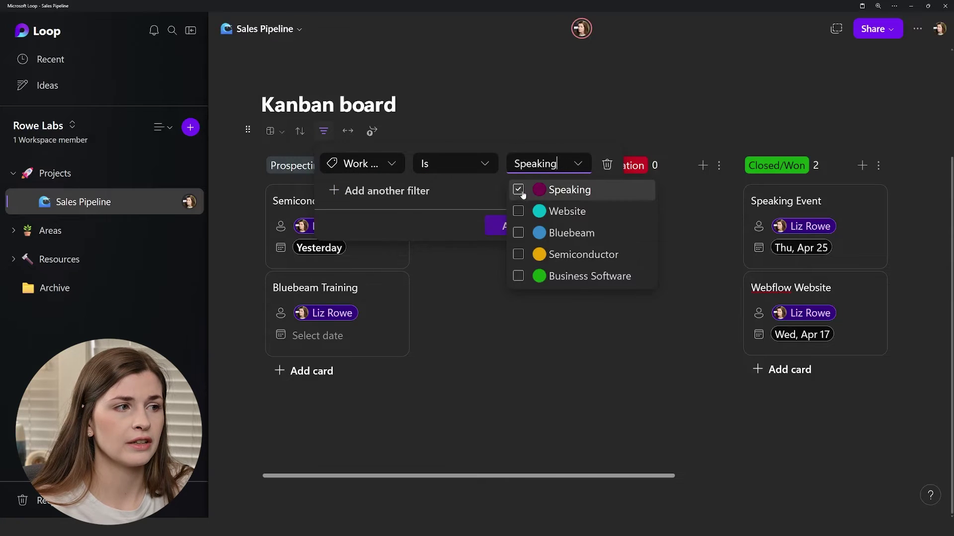
left_click(497, 226)
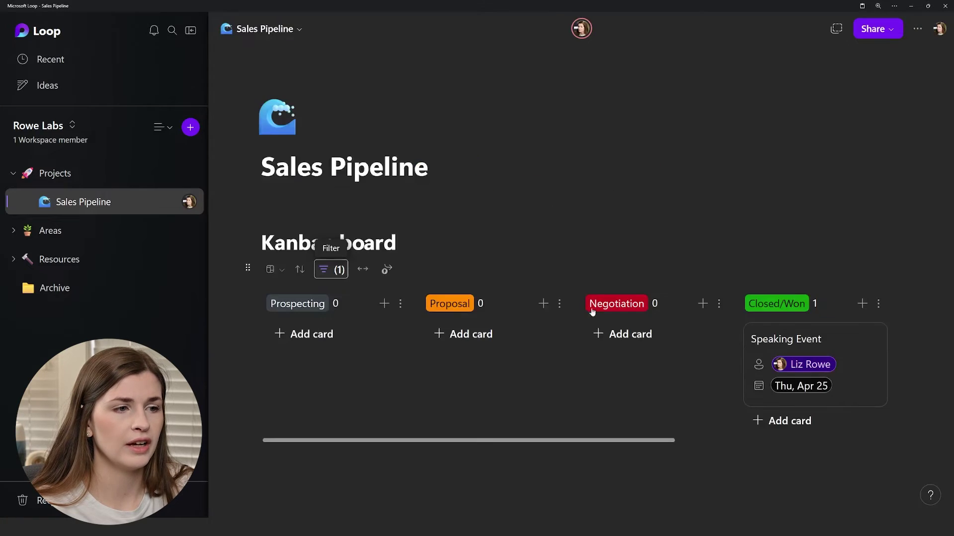
left_click(330, 269)
left_click(575, 369)
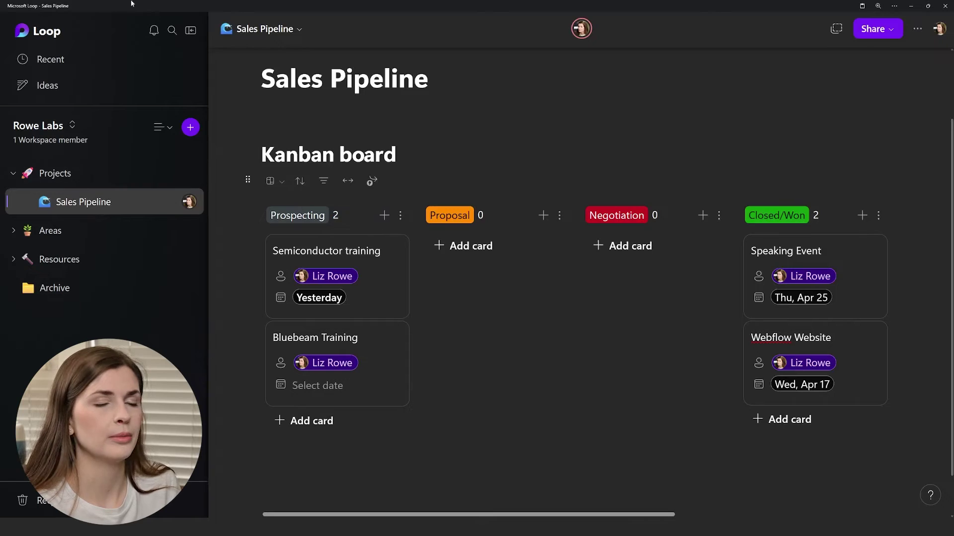
Switch the Sales Pipeline component to a table layout and scroll through the deals
left_click(274, 181)
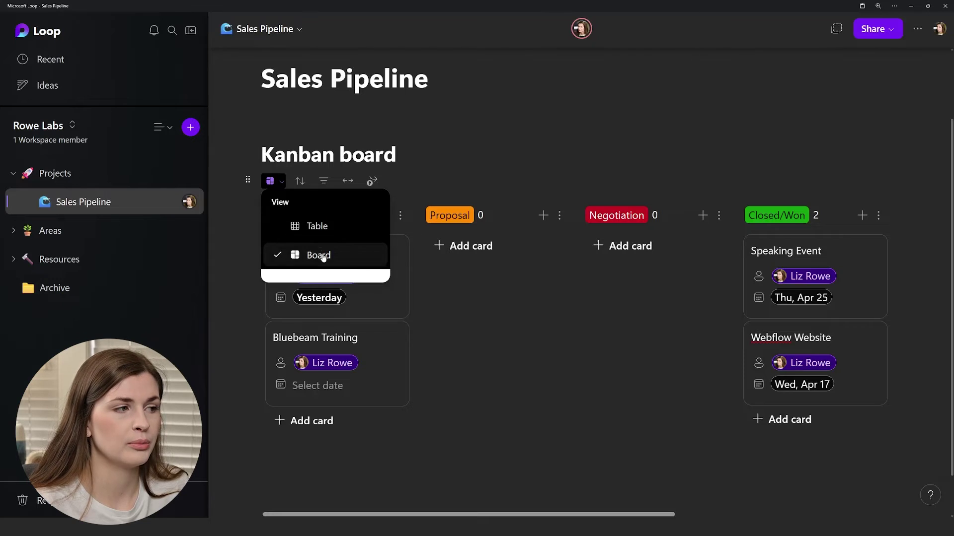
left_click(326, 237)
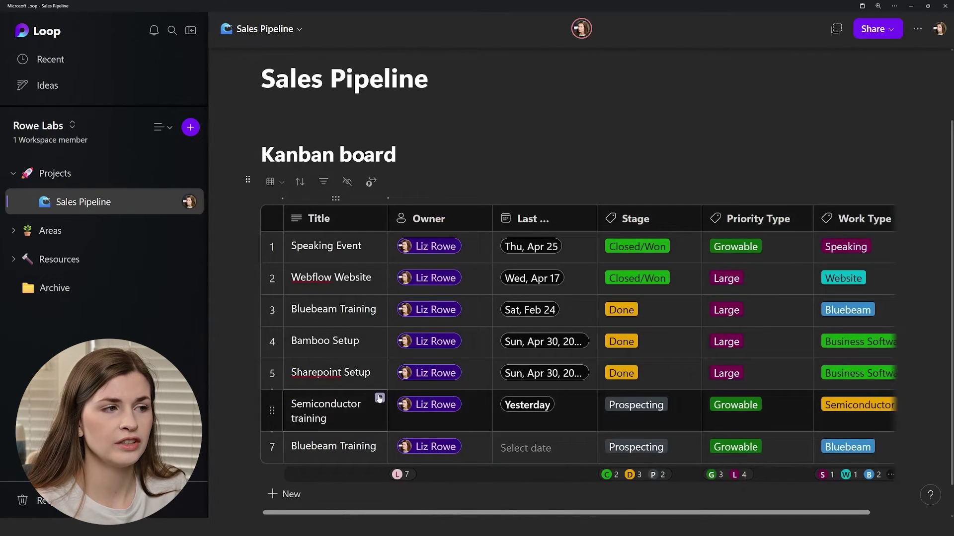
scroll(379, 395, "down", 1)
scroll(379, 396, "up", 1)
scroll(379, 398, "down", 1)
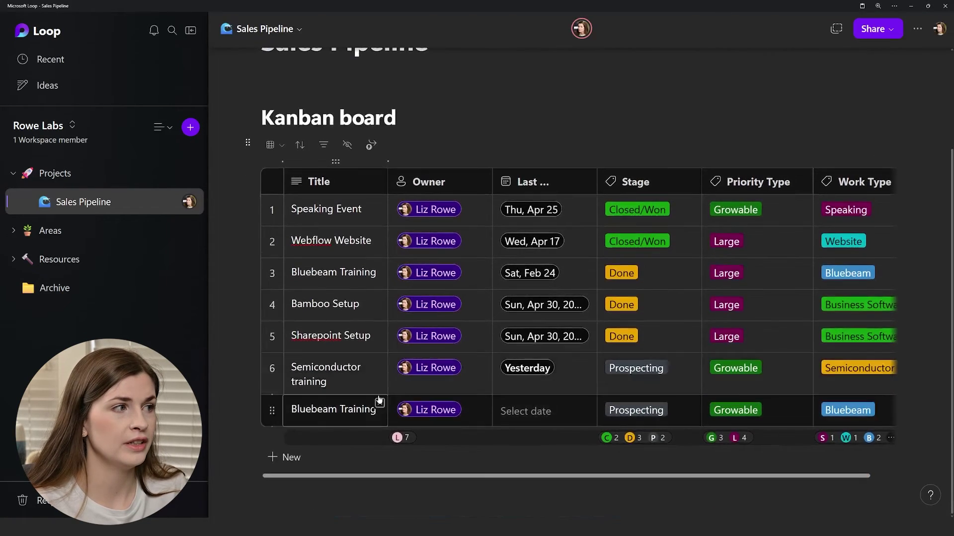
Change the Sales Pipeline view to Board so deals are grouped by stage
left_click(247, 143)
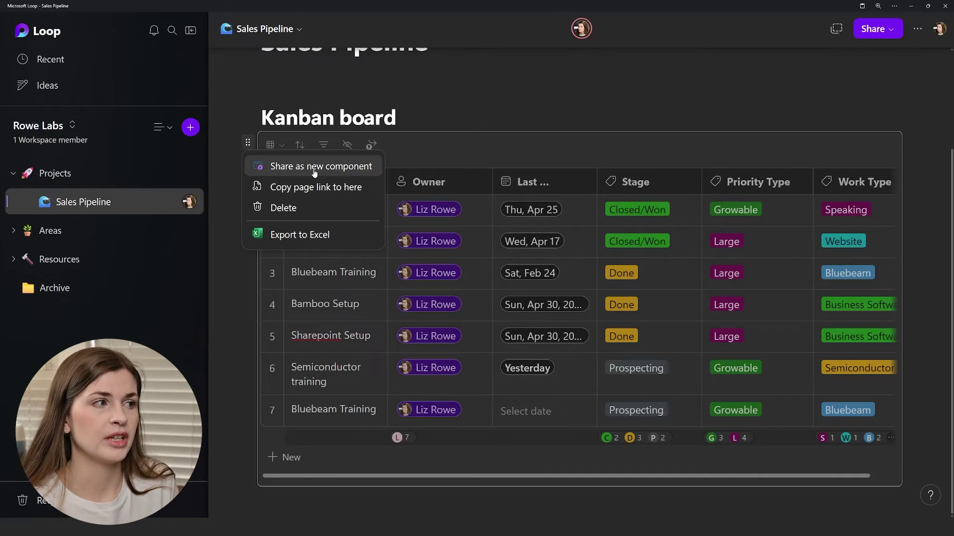
left_click(412, 117)
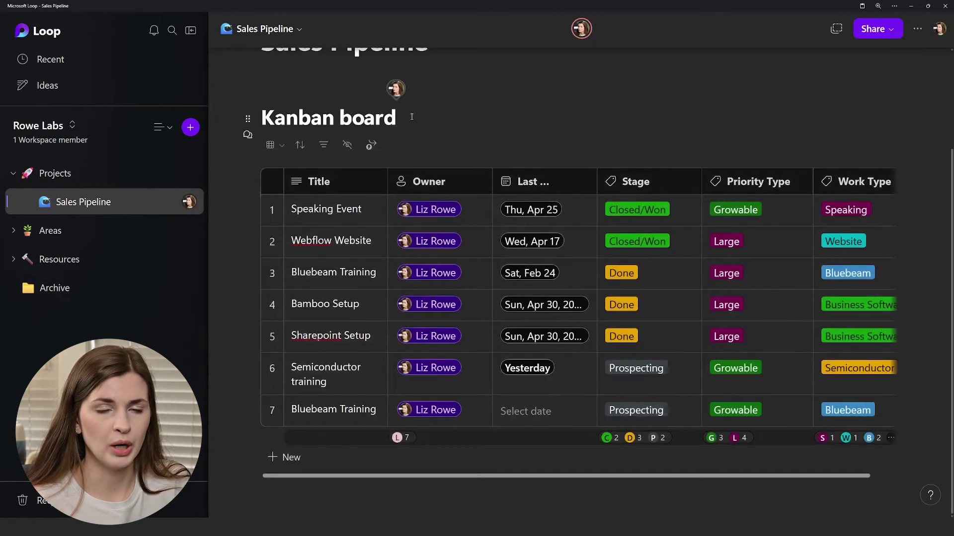
left_click(274, 145)
left_click(323, 219)
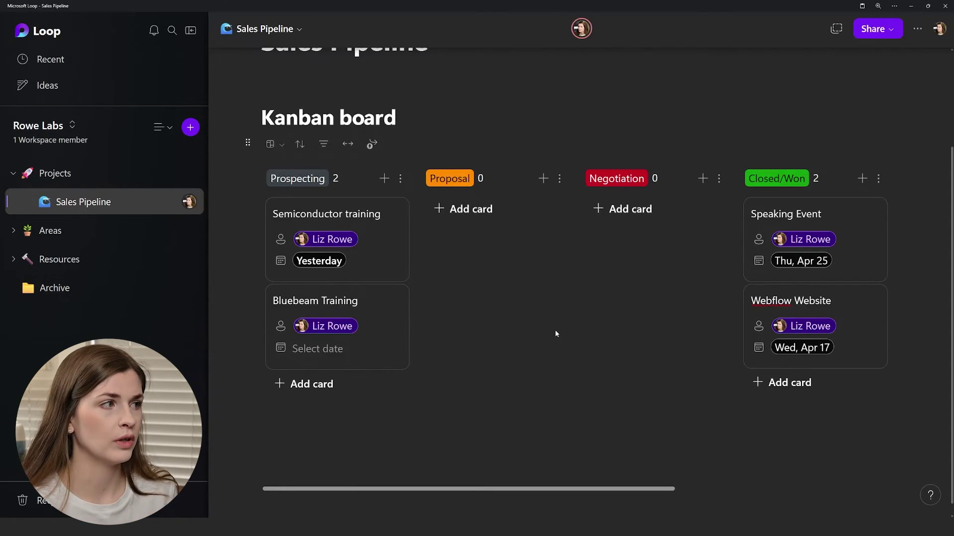
left_click(13, 231)
Review the Finance page under Areas and the Tax SOP page under Resources
left_click(82, 267)
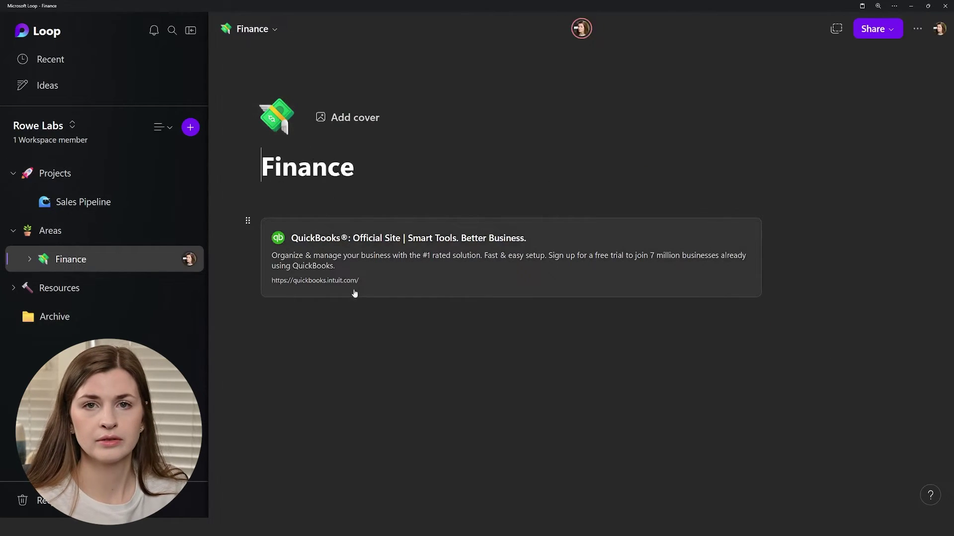
left_click(363, 322)
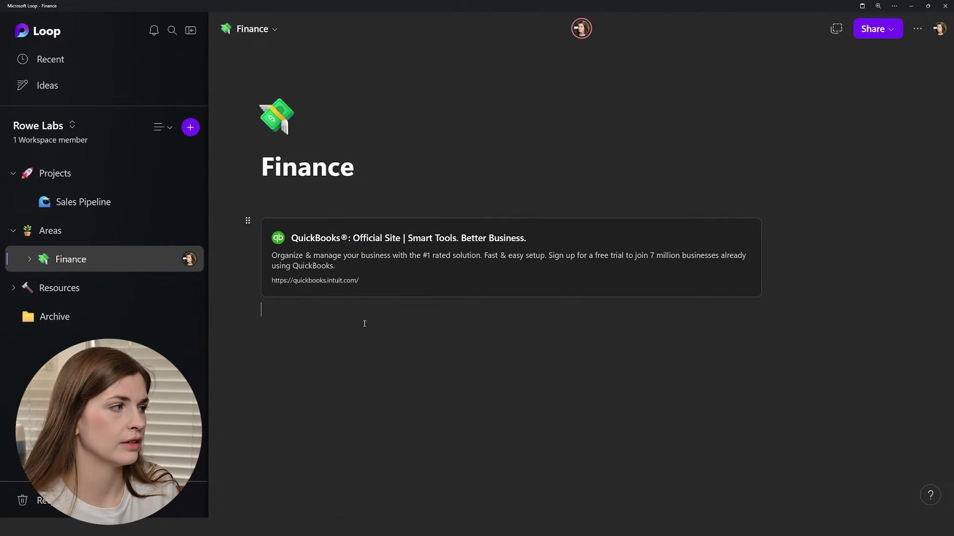
left_click(14, 231)
left_click(13, 260)
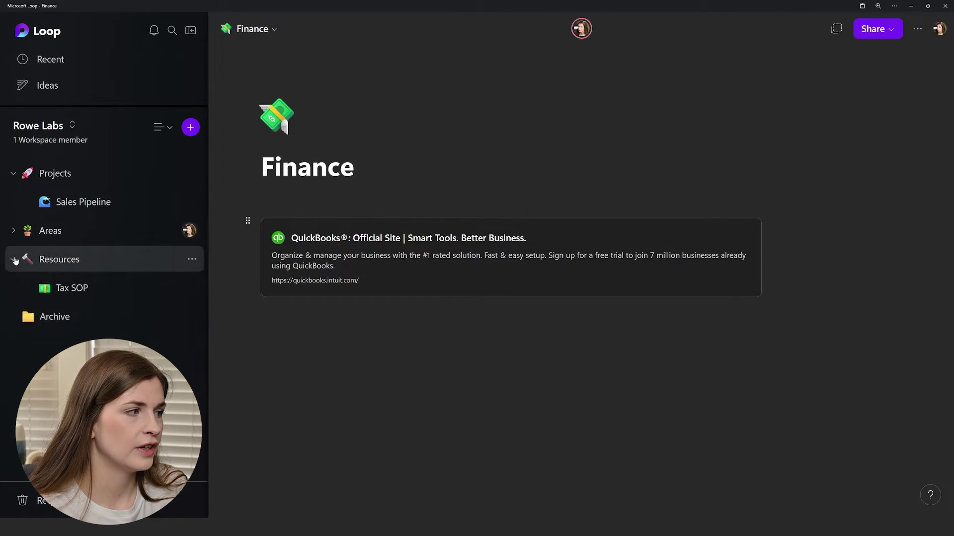
left_click(79, 293)
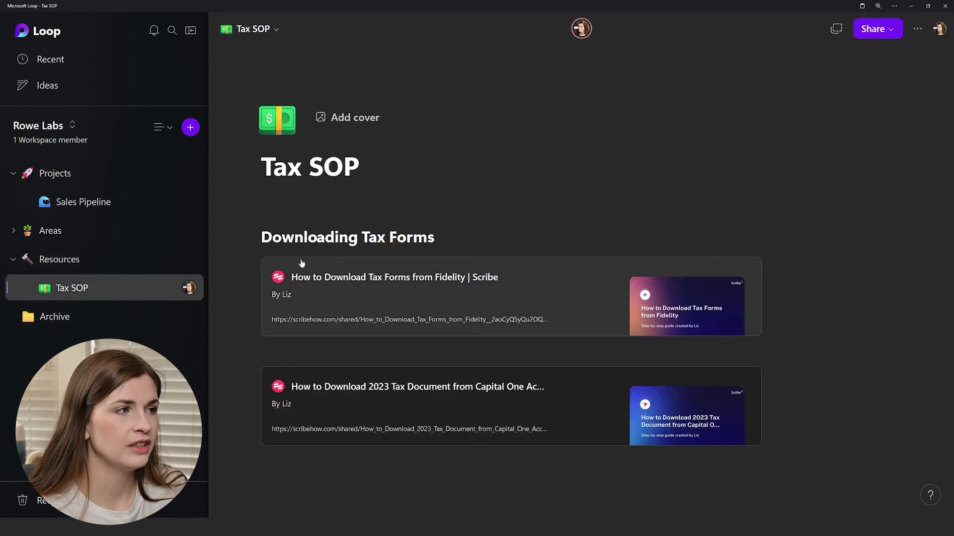
Switch to the personal workspace and open its empty Areas page's options
left_click(42, 126)
left_click(65, 185)
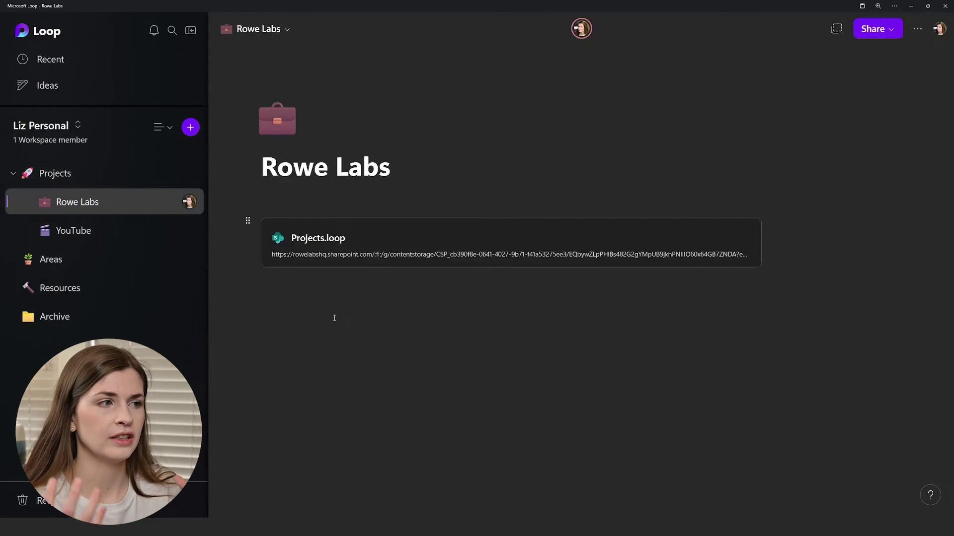
left_click(14, 176)
left_click(13, 176)
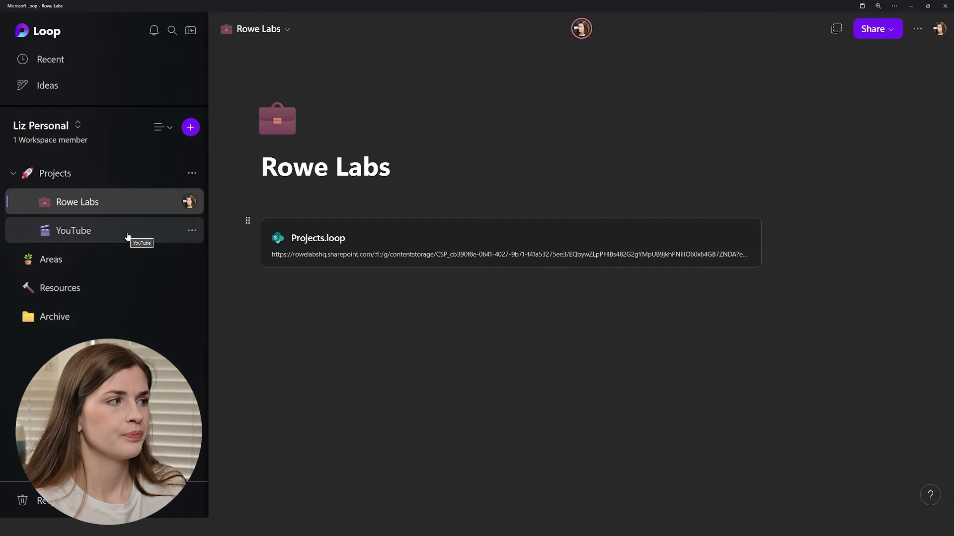
left_click(14, 175)
left_click(21, 209)
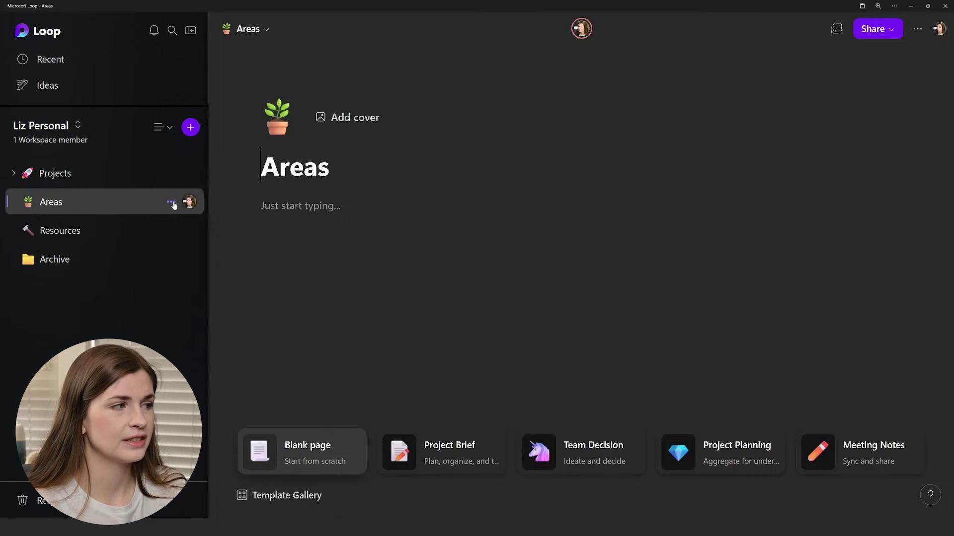
left_click(172, 203)
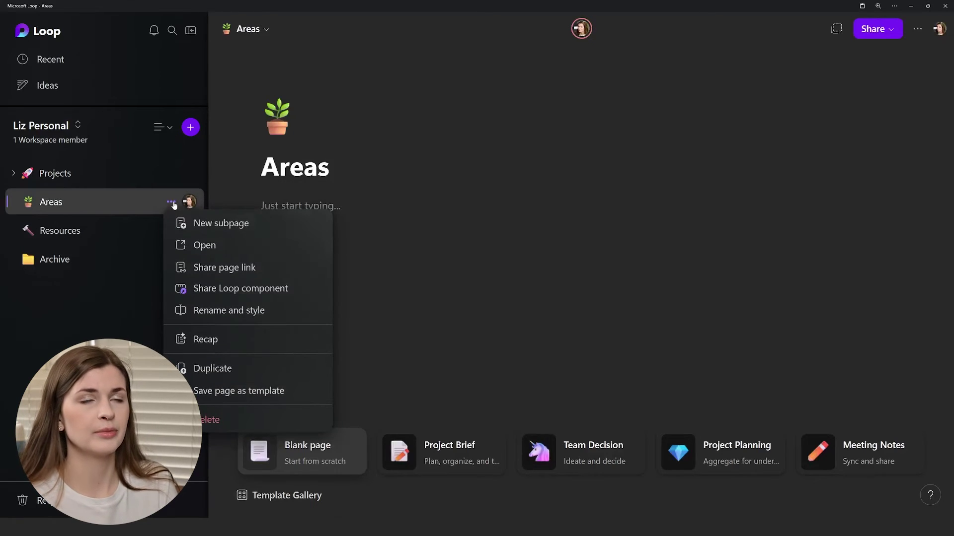
Create a 'Health' subpage under Areas and give it the two-hearts emoji icon
left_click(203, 223)
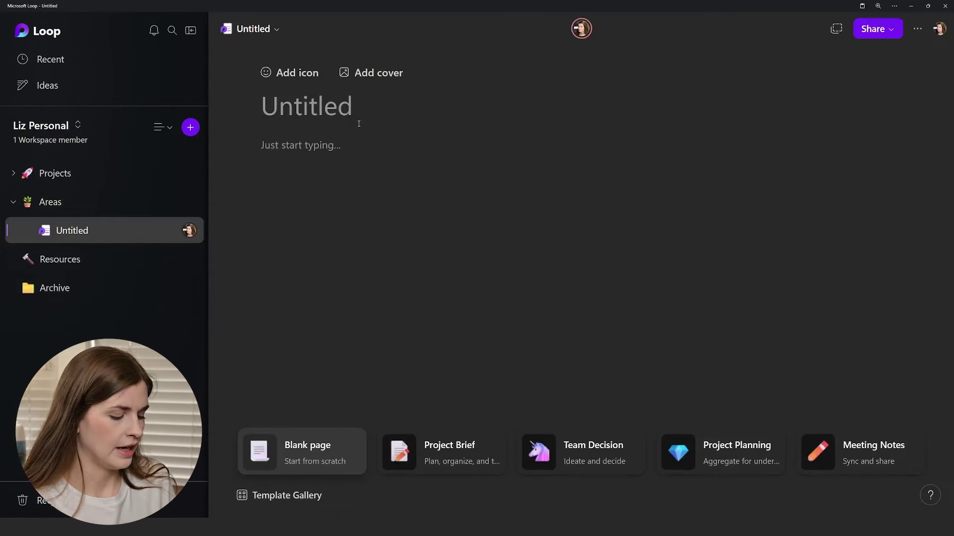
type("Health")
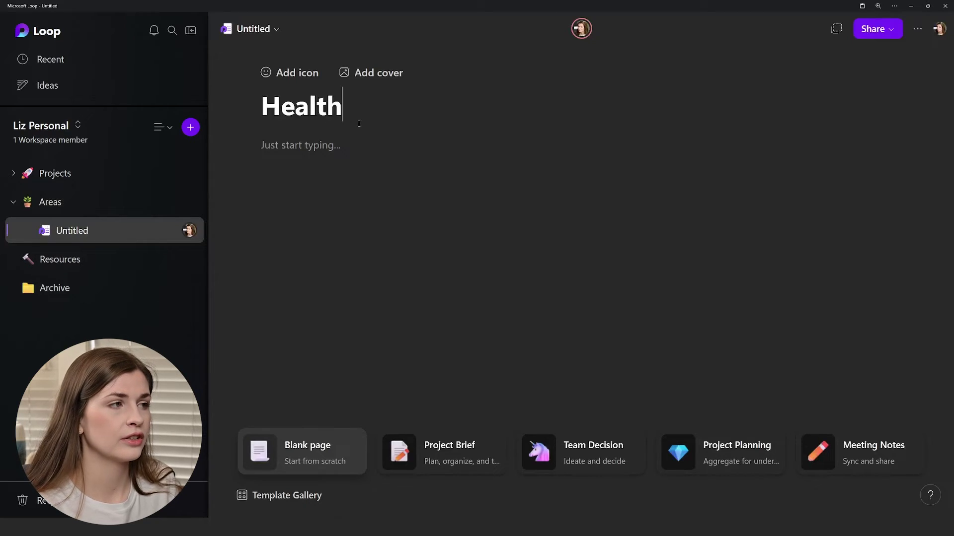
left_click(312, 75)
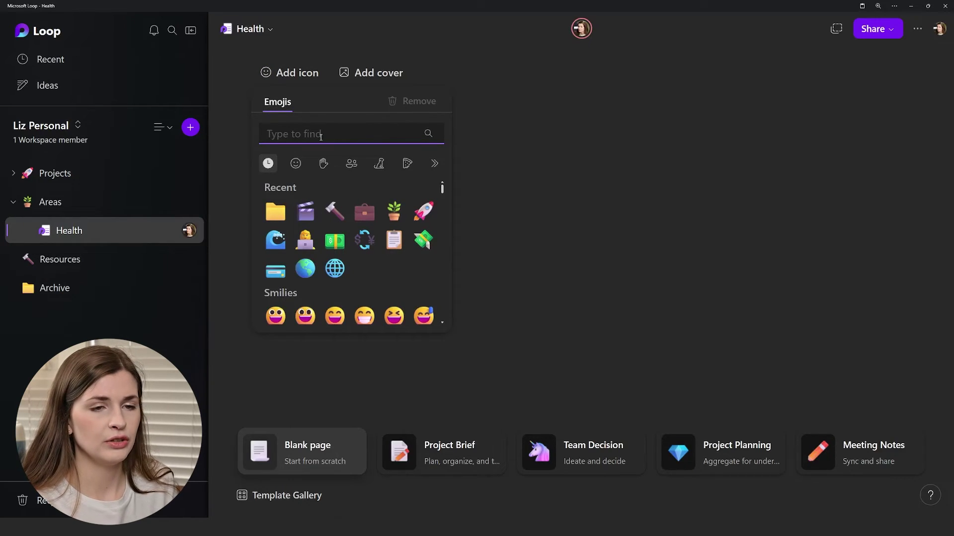
type("hear")
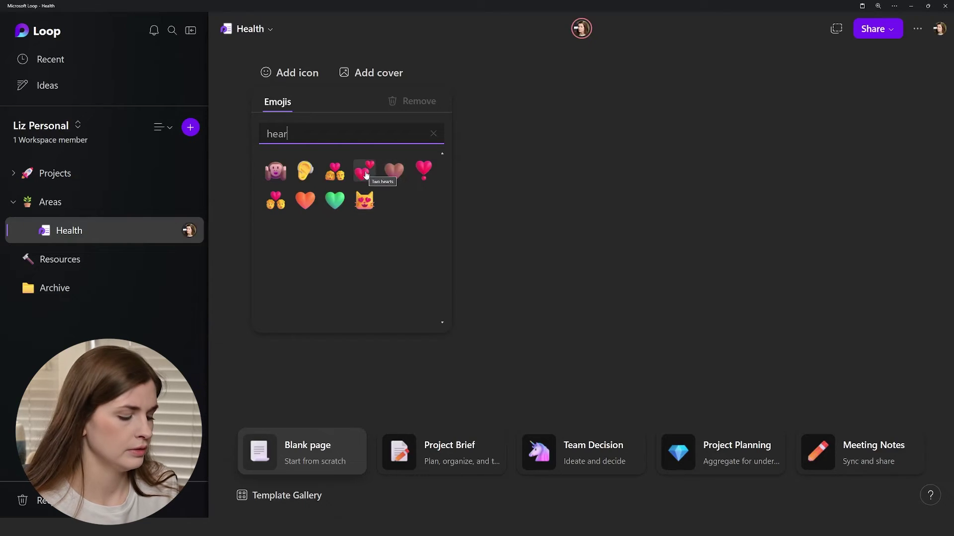
type("t")
left_click(275, 171)
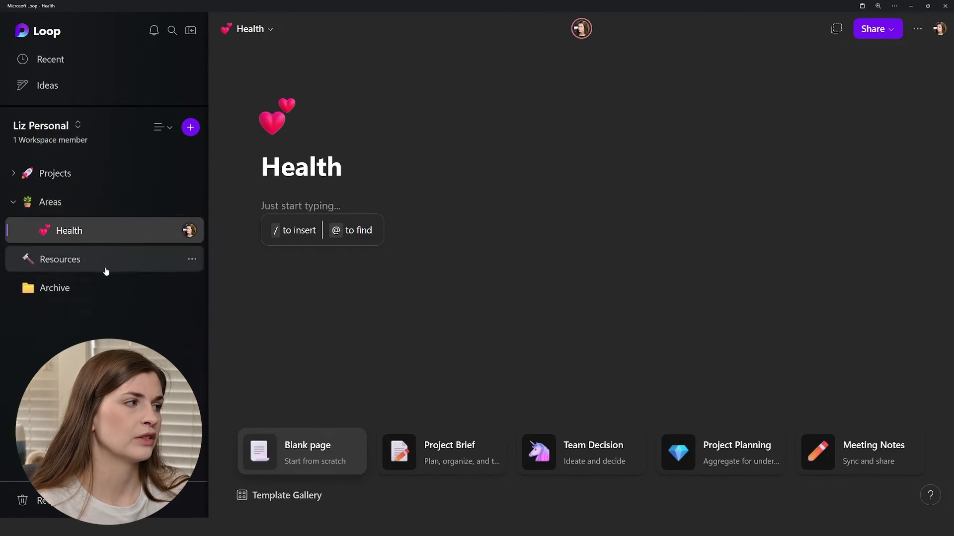
Visit the Resources and Archive pages, then open Projects showing Rowe Labs and YouTube
left_click(116, 265)
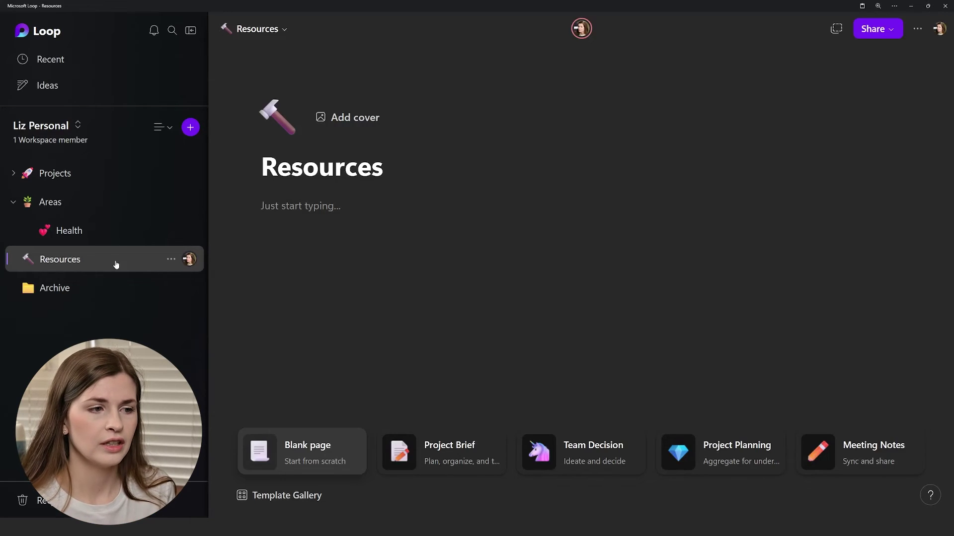
left_click(89, 297)
left_click(65, 175)
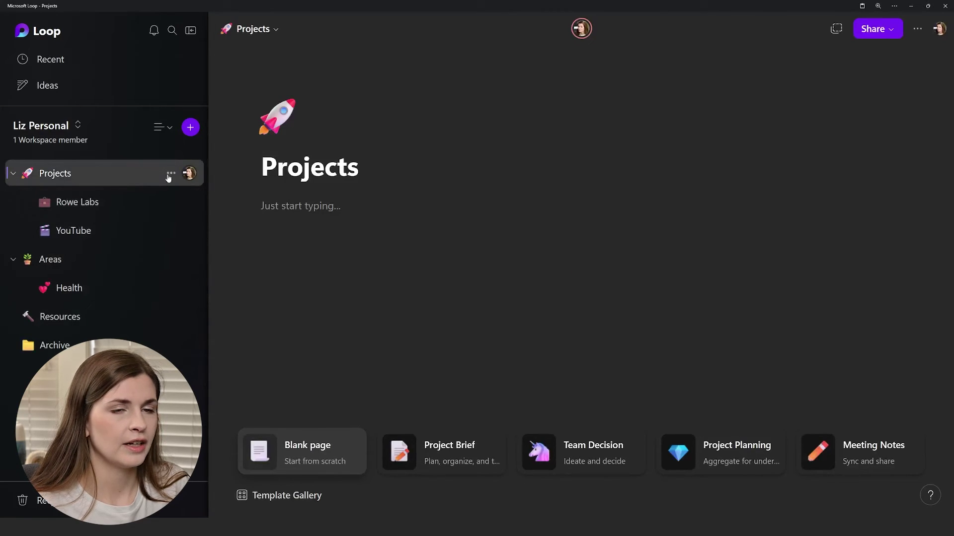
Create a 'Website' subpage under Projects with a globe icon
left_click(171, 173)
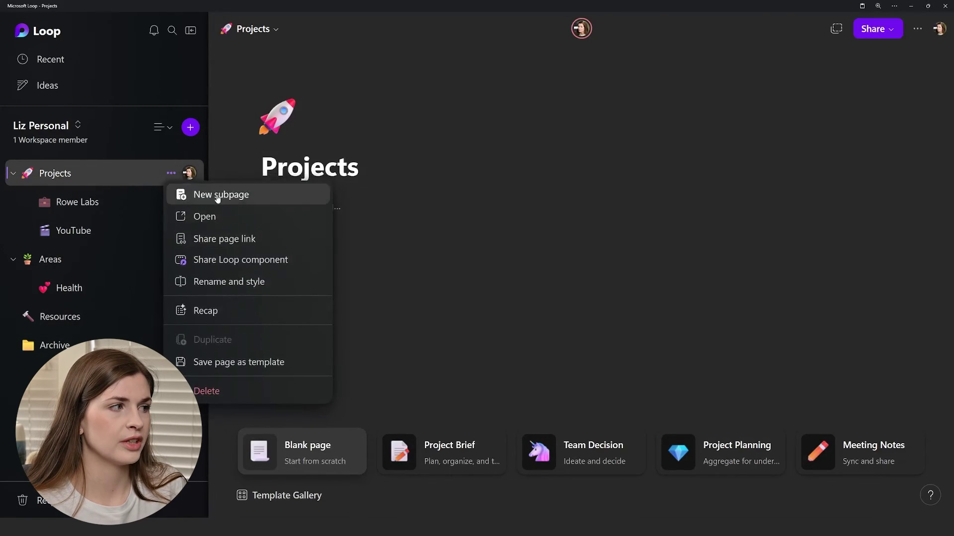
left_click(215, 195)
mouse_move(75, 202)
left_mouse_down()
mouse_move(100, 234)
mouse_move(79, 263)
mouse_move(67, 254)
mouse_move(78, 214)
mouse_move(65, 201)
left_mouse_up()
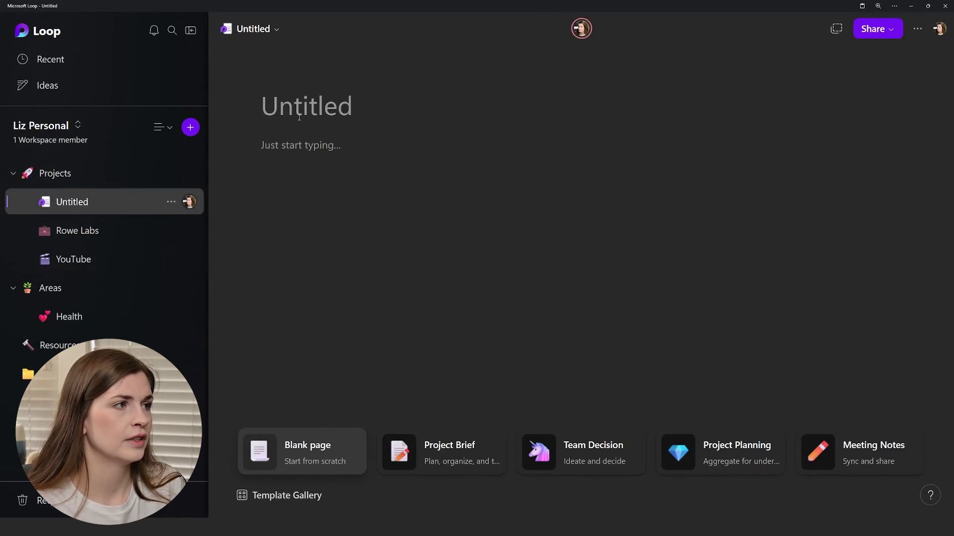
left_click(344, 103)
type("Website")
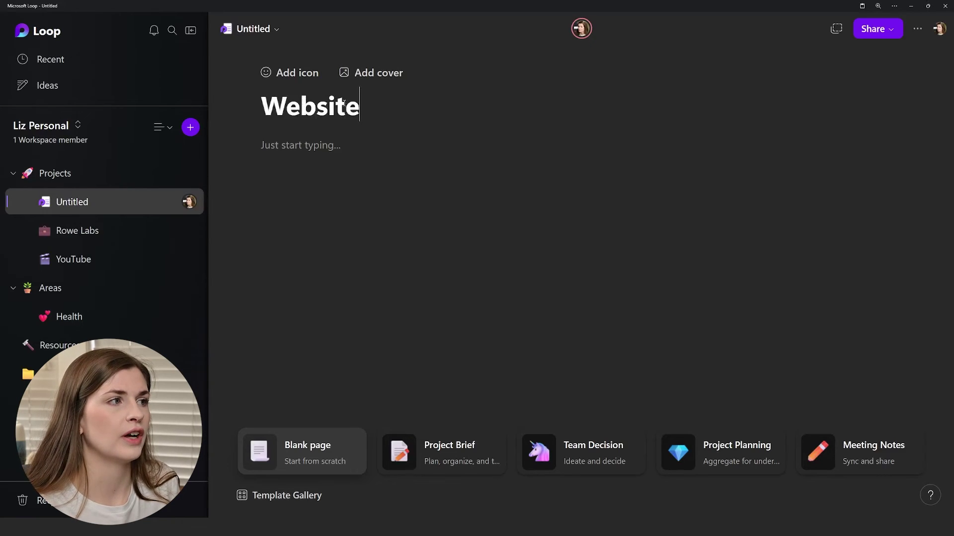
left_click(280, 74)
left_click(364, 268)
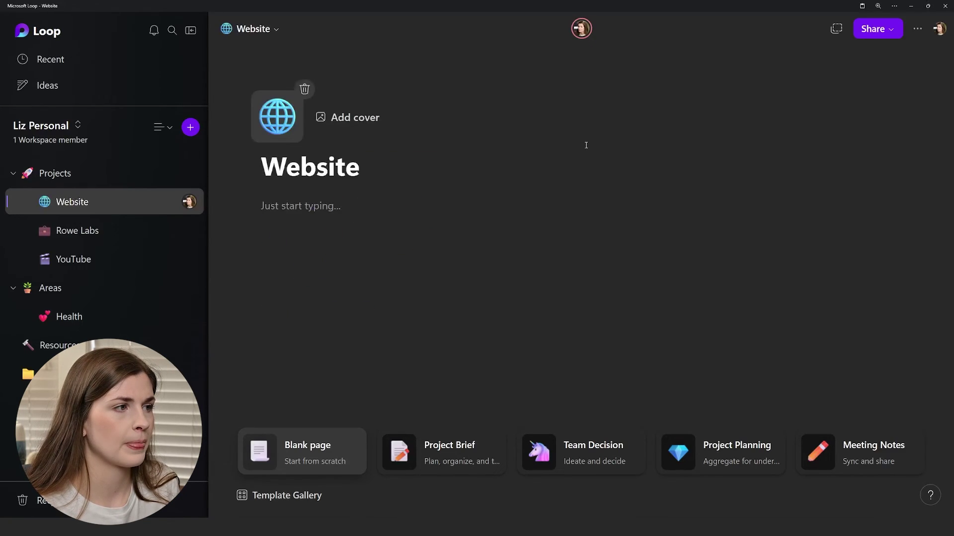
Add placeholder text and insert a Kanban board on the Website page using /kan
type("lsdjflsdjf")
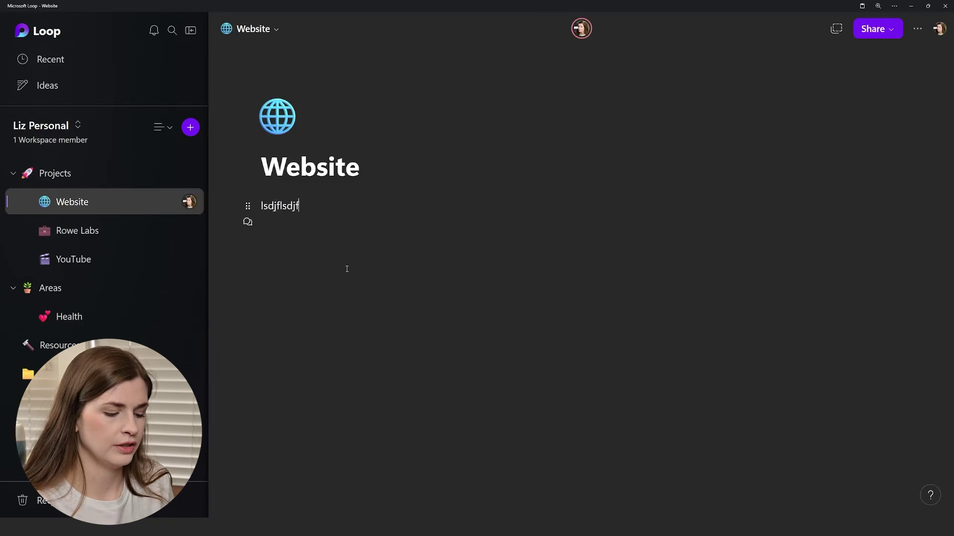
key("Return")
type("/kah")
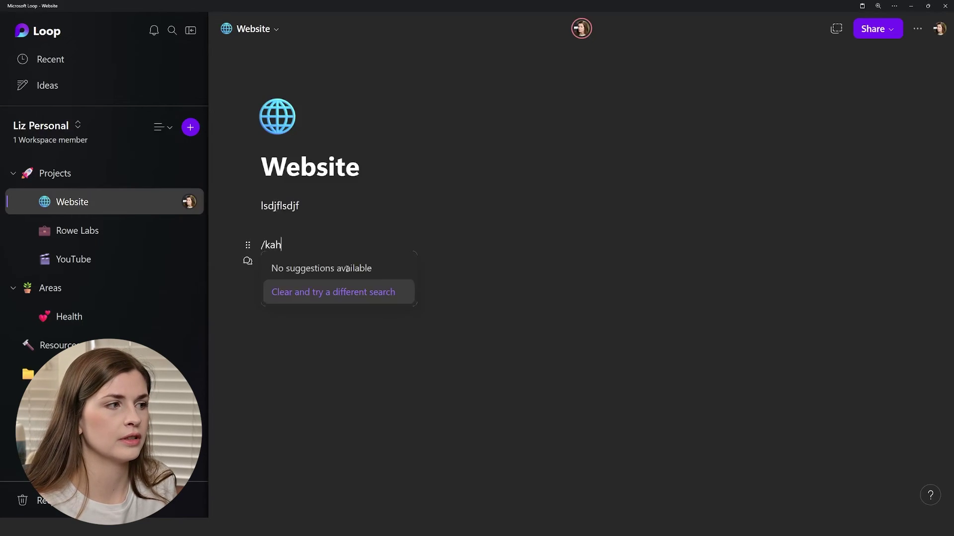
key("BackSpace")
type("n")
left_click(362, 290)
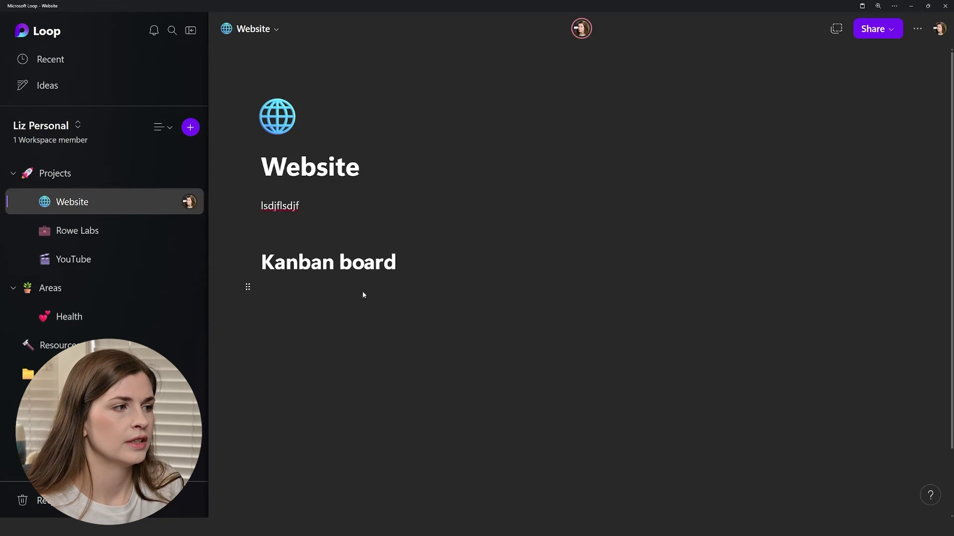
scroll(392, 388, "down", 2)
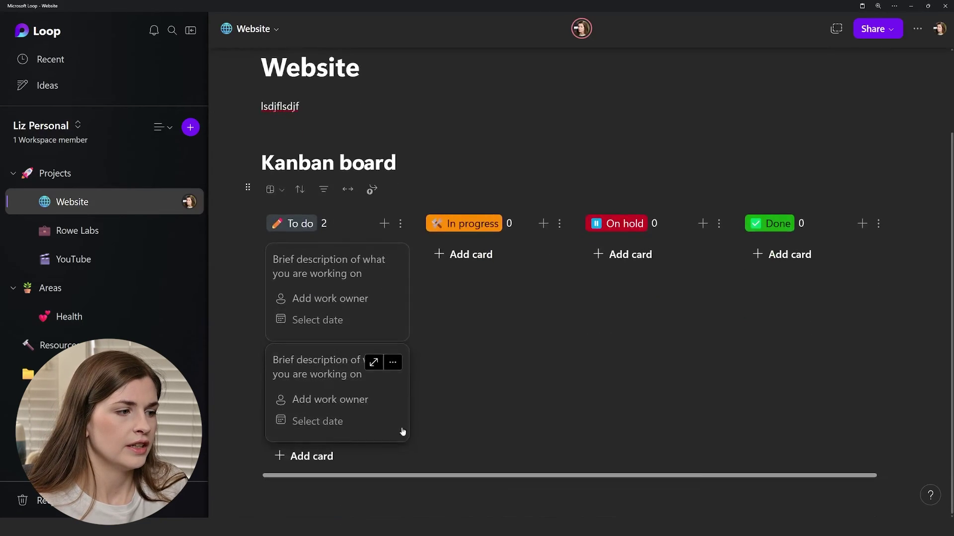
Insert another template below the Kanban board and move the Website page into Archive
left_click(382, 494)
type("/")
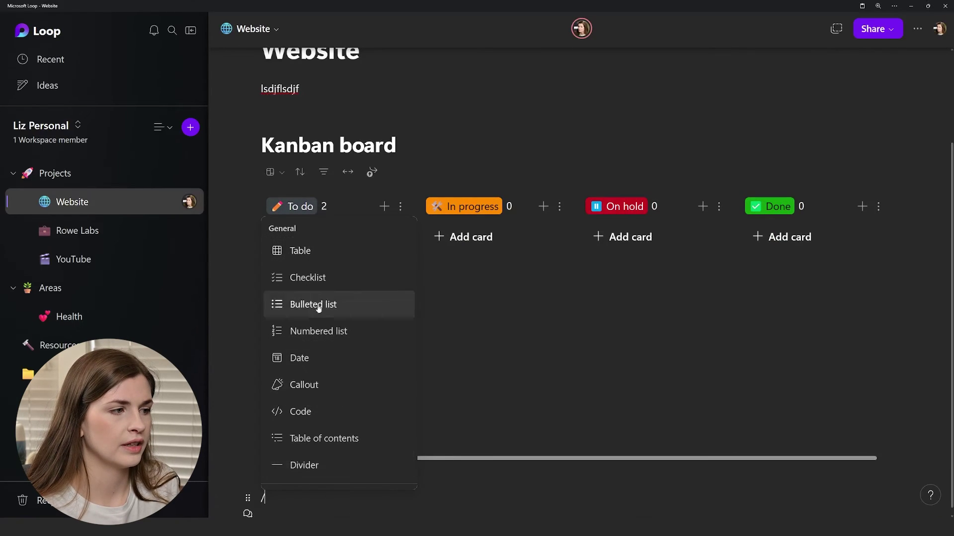
scroll(321, 376, "down", 2)
scroll(321, 377, "down", 10)
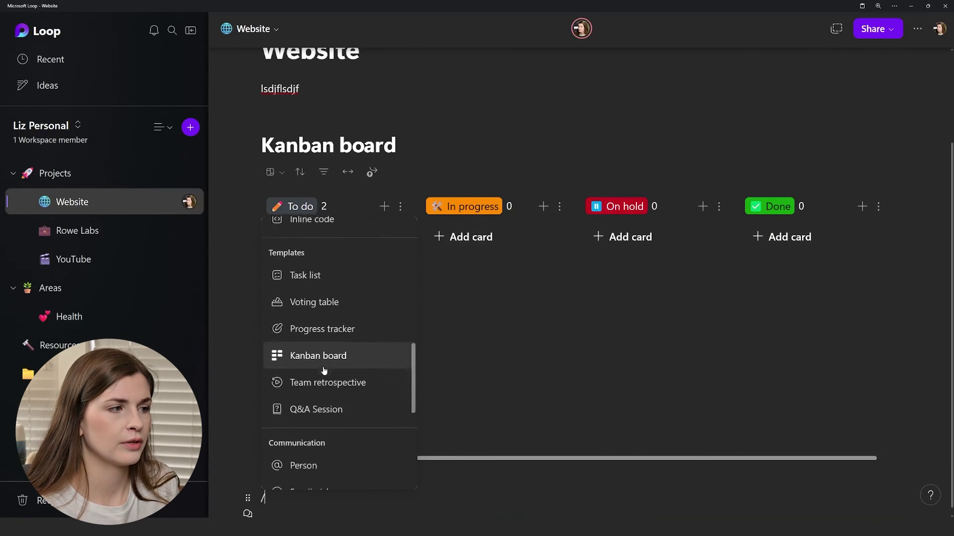
left_click(334, 332)
scroll(583, 341, "up", 5)
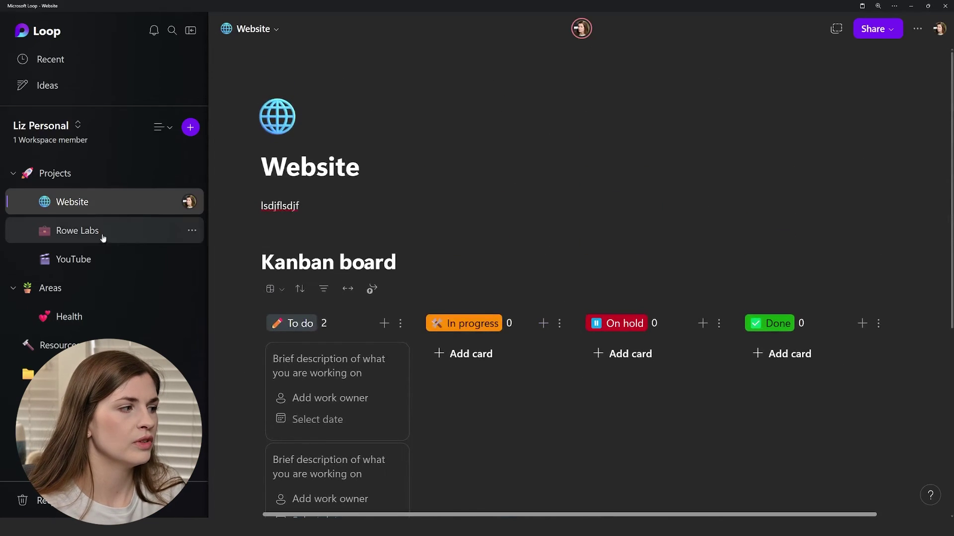
left_click_drag(75, 219, 17, 375)
Collapse the Archive, Areas and Projects sidebar sections, then open the rocket-icon Projects page
left_click(13, 349)
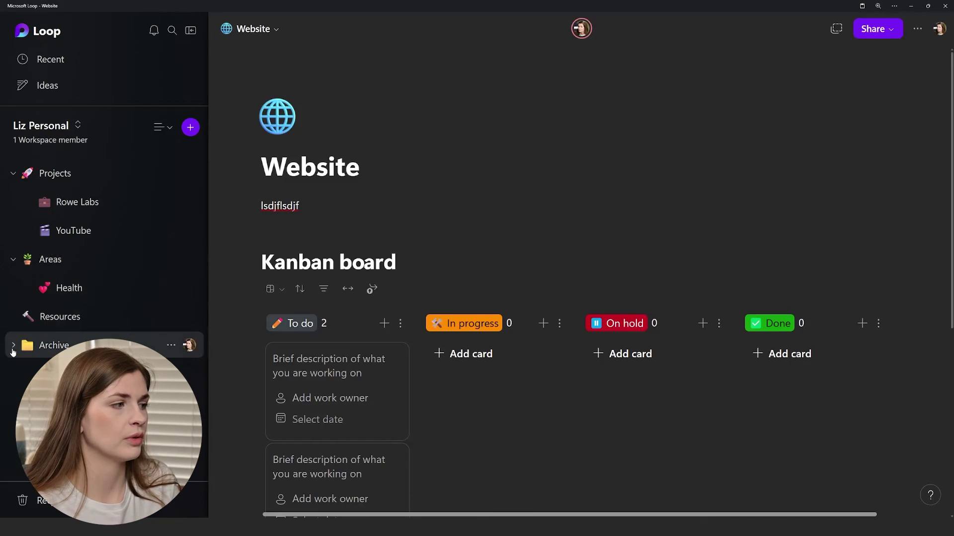
left_click(13, 349)
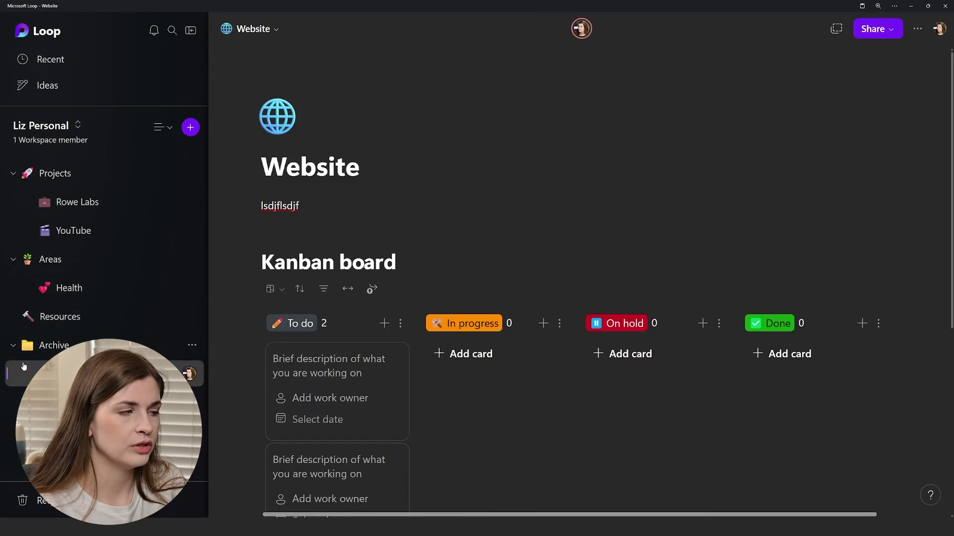
left_click(12, 263)
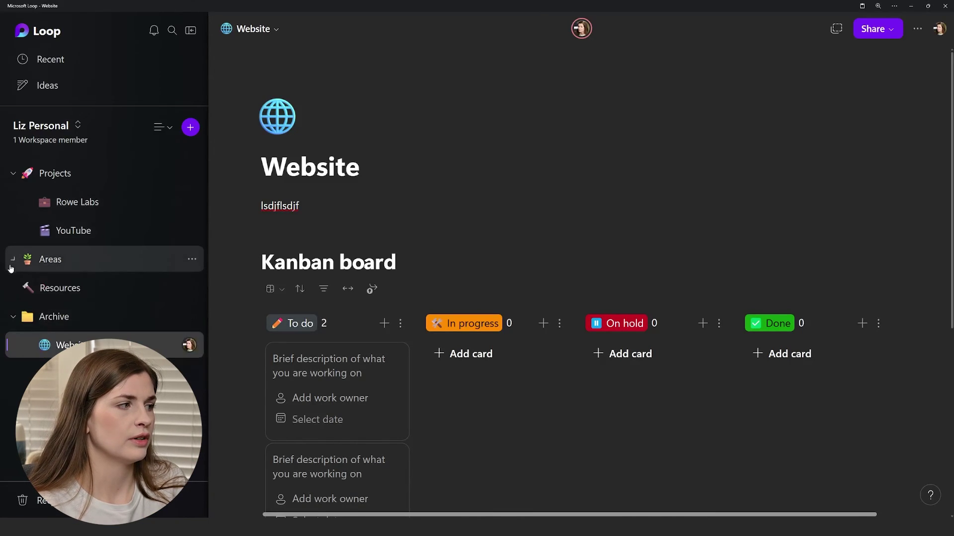
left_click(13, 173)
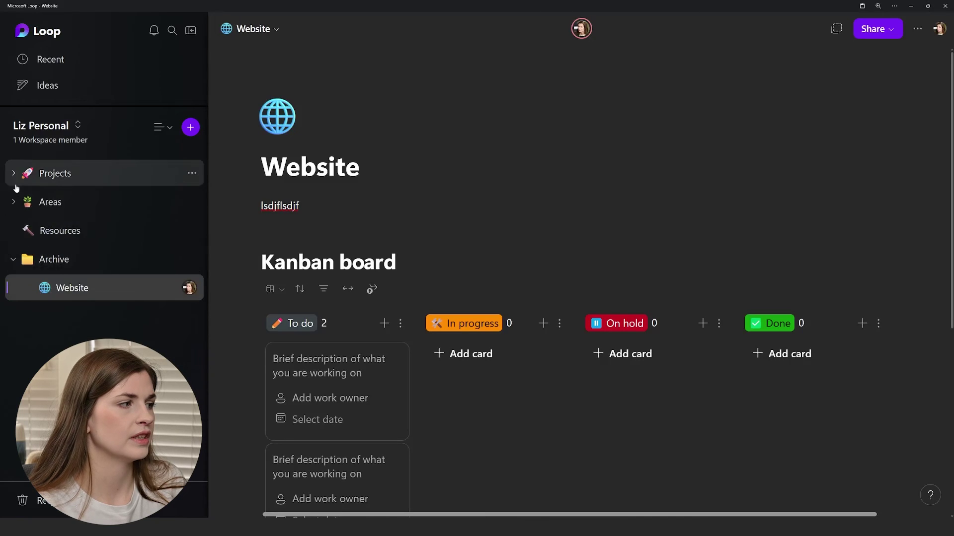
left_click(14, 259)
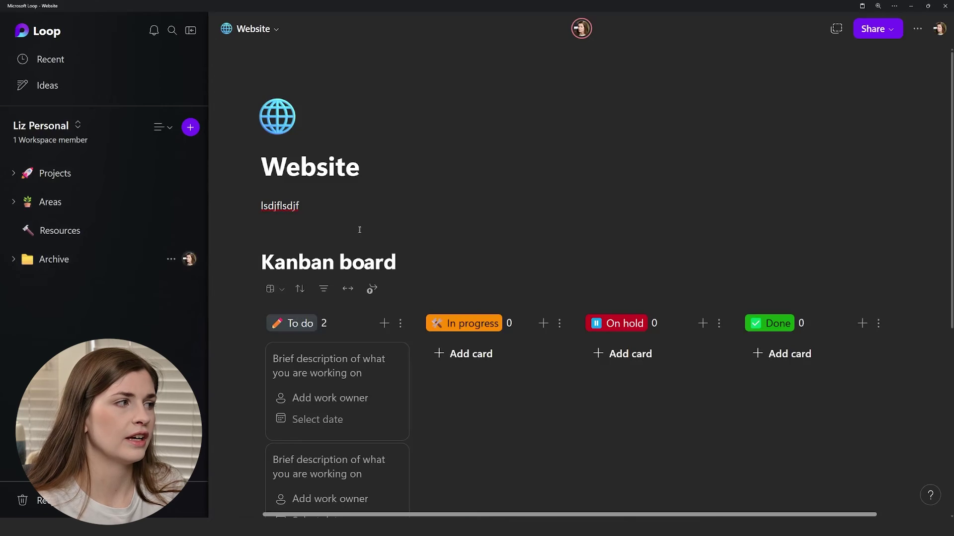
left_click(55, 174)
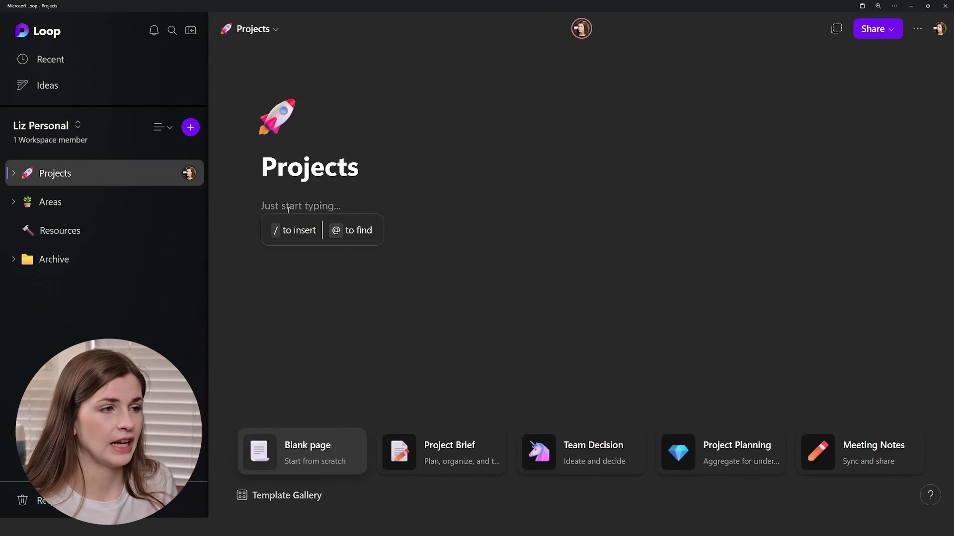
type("/vi")
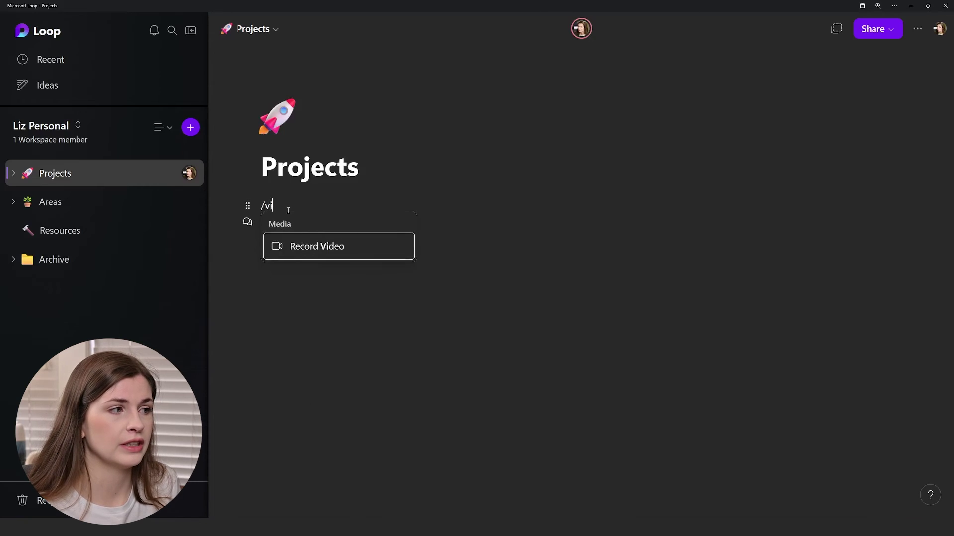
left_click(305, 248)
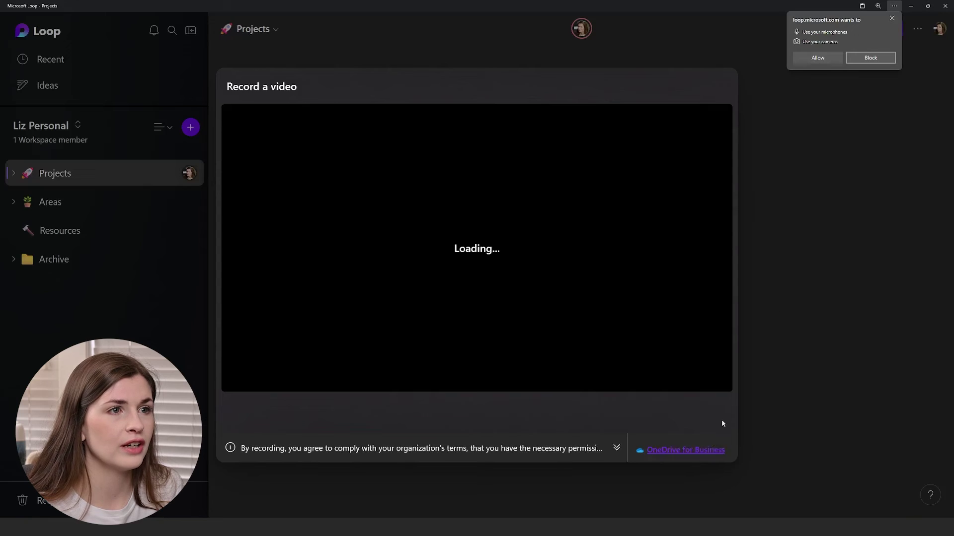
left_click(836, 59)
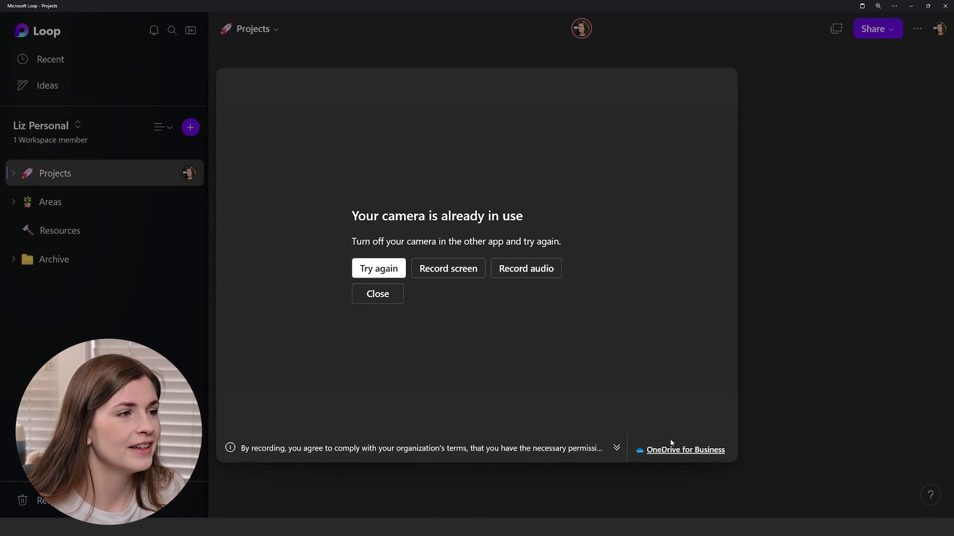
left_click(378, 293)
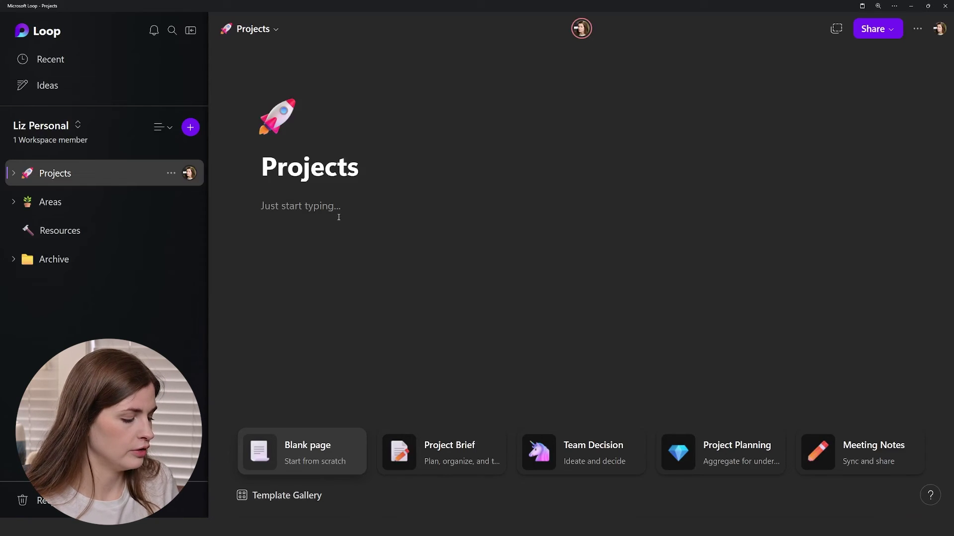
Insert a linked card for the Sales Pipeline page with an @ mention
type("@")
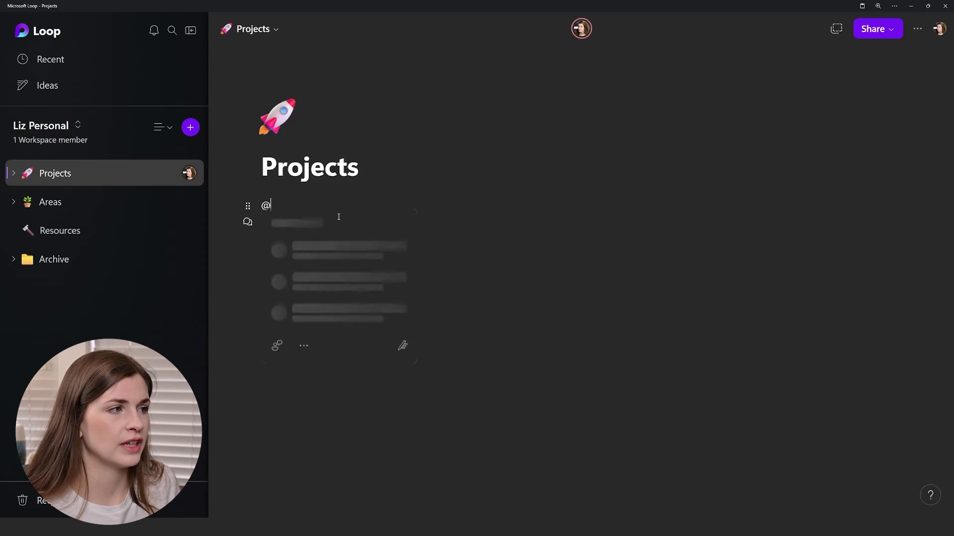
scroll(340, 323, "down", 1)
scroll(338, 318, "down", 1)
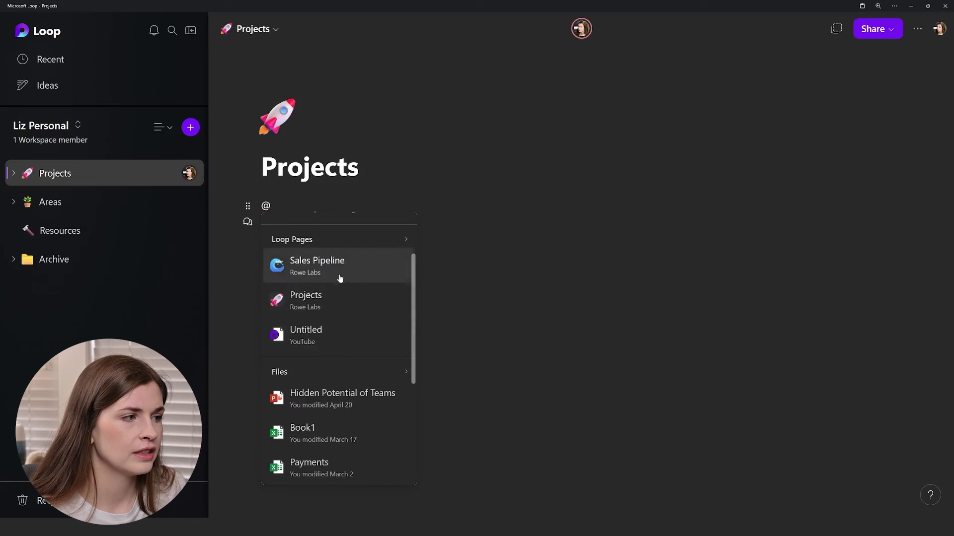
scroll(334, 318, "up", 1)
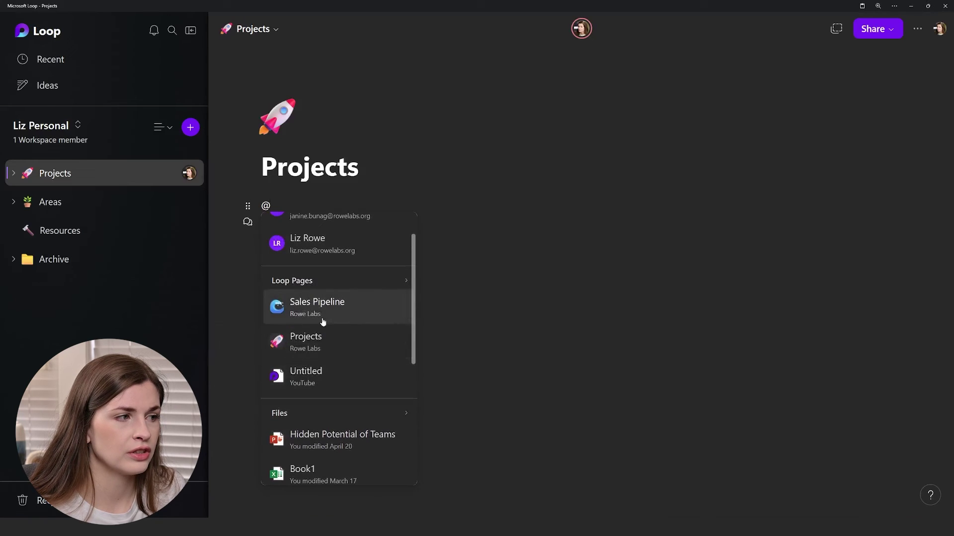
left_click(322, 316)
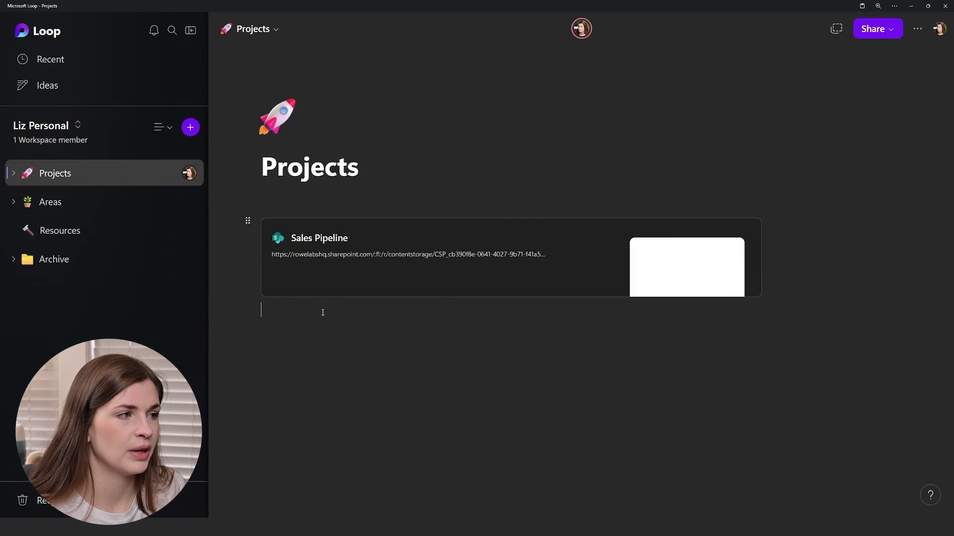
On a new line, add the Hidden Potential of Teams.pptx file card
left_click(316, 294)
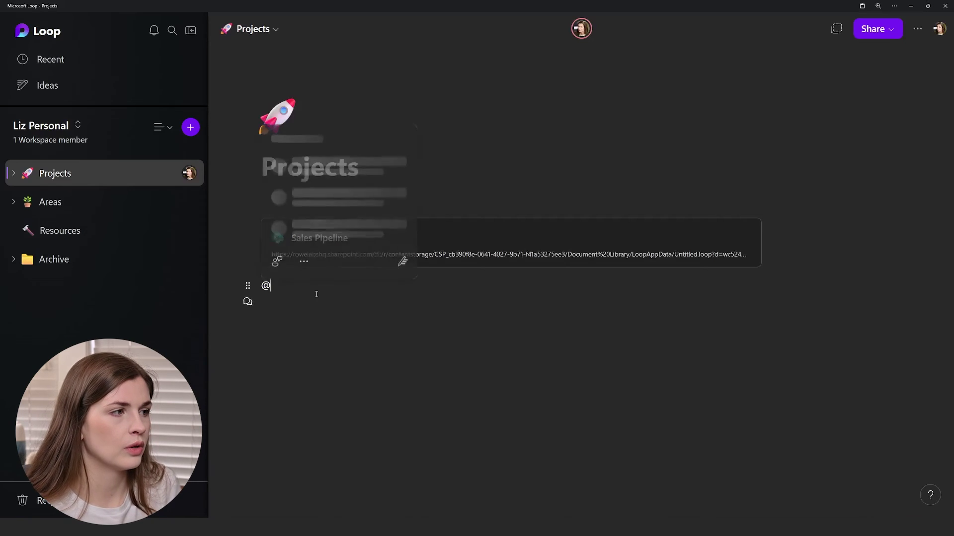
type("@")
scroll(347, 233, "down", 3)
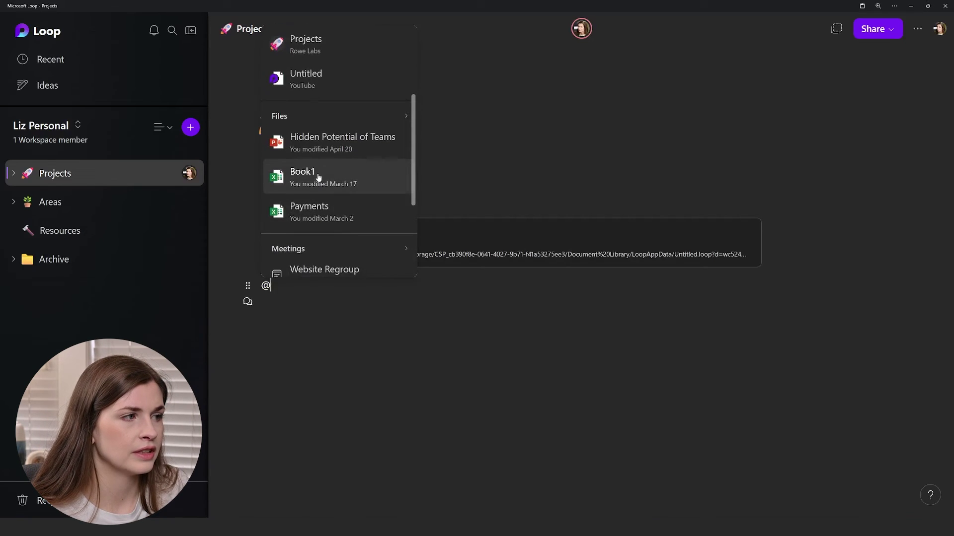
left_click(332, 143)
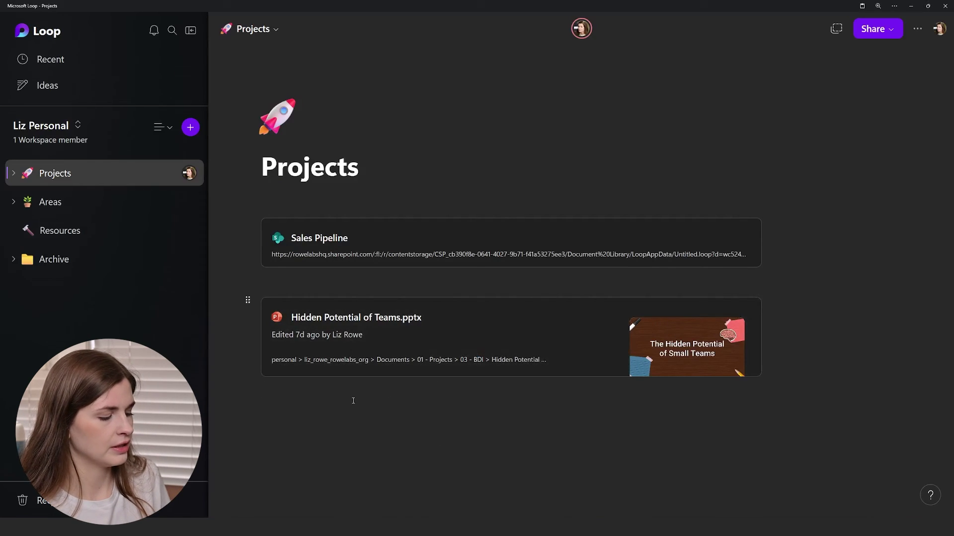
Browse the People list for @ mentions, then delete the leftover @ symbol
type("@")
scroll(355, 291, "down", 6)
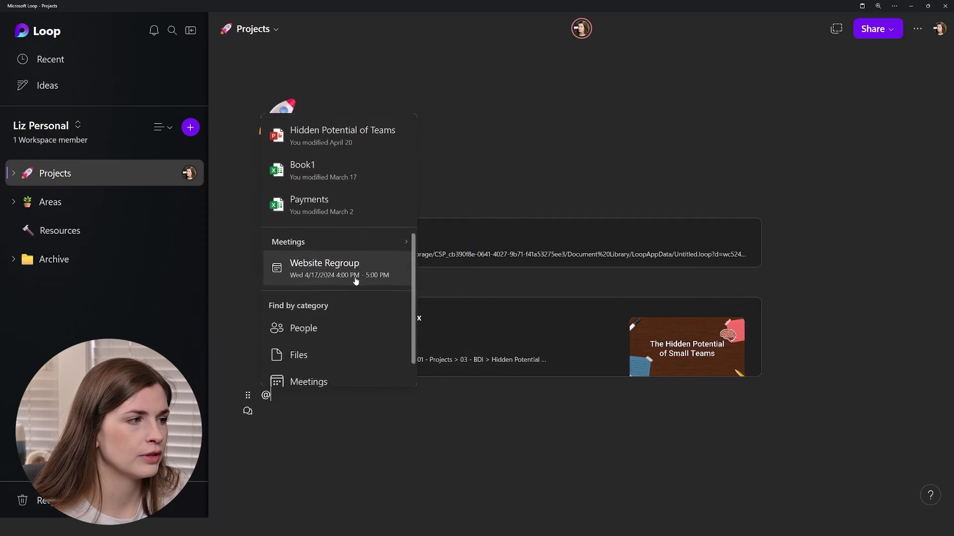
left_click(338, 294)
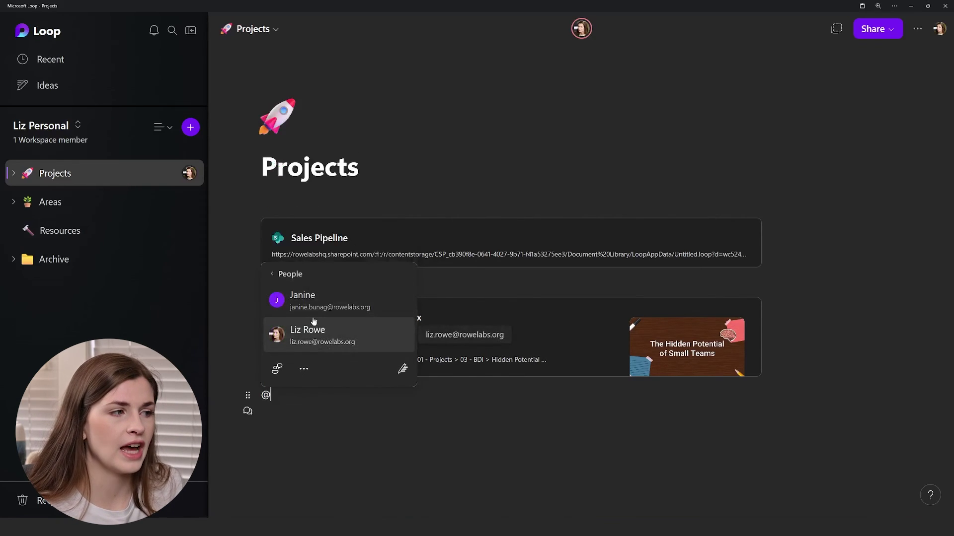
left_click(314, 402)
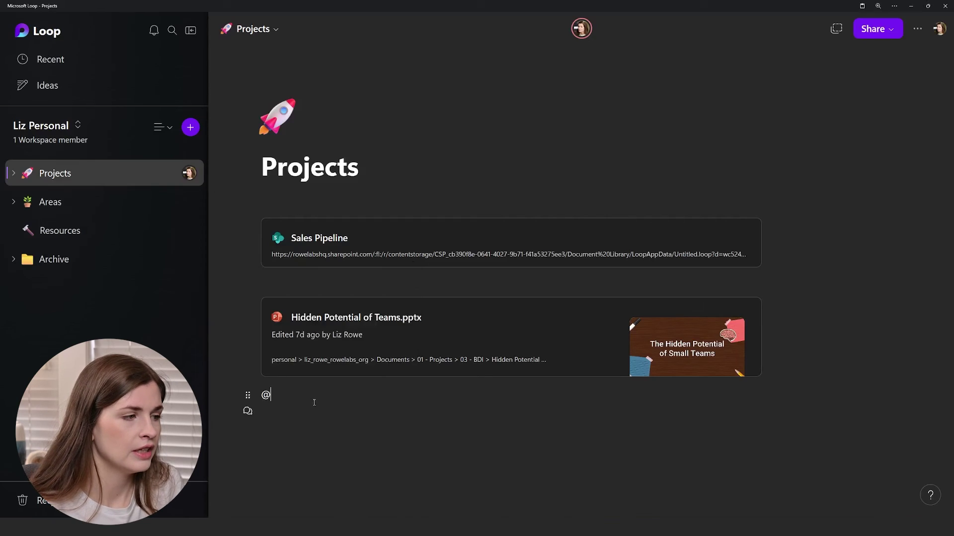
key("BackSpace")
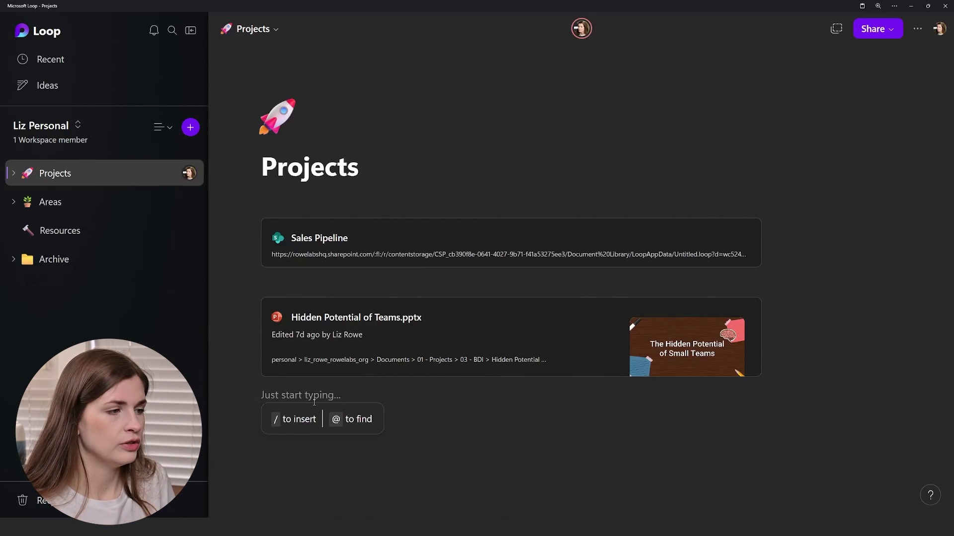
Add Heading 1, Heading 2 and Heading 3 lines using #, ## and ### markdown
key("Return")
type("# ")
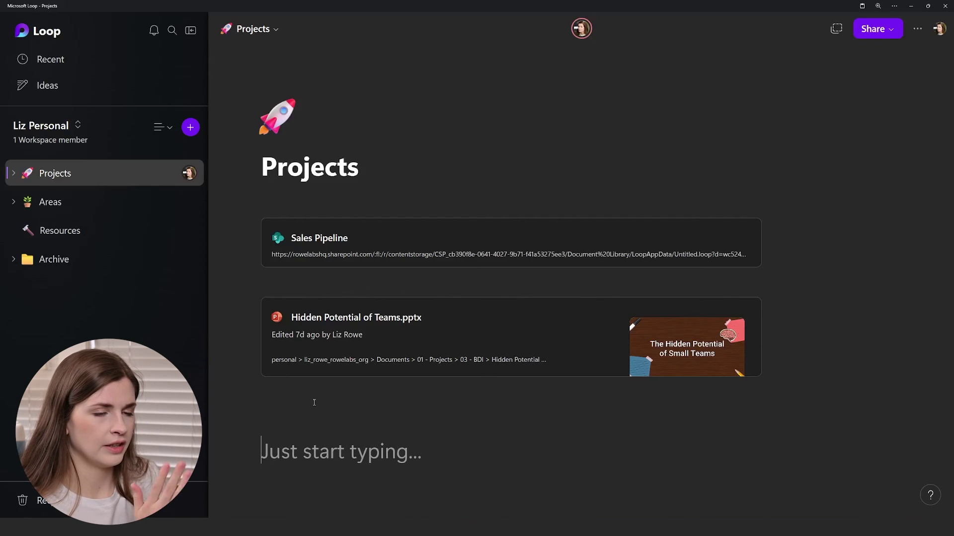
type("sldjfsdl")
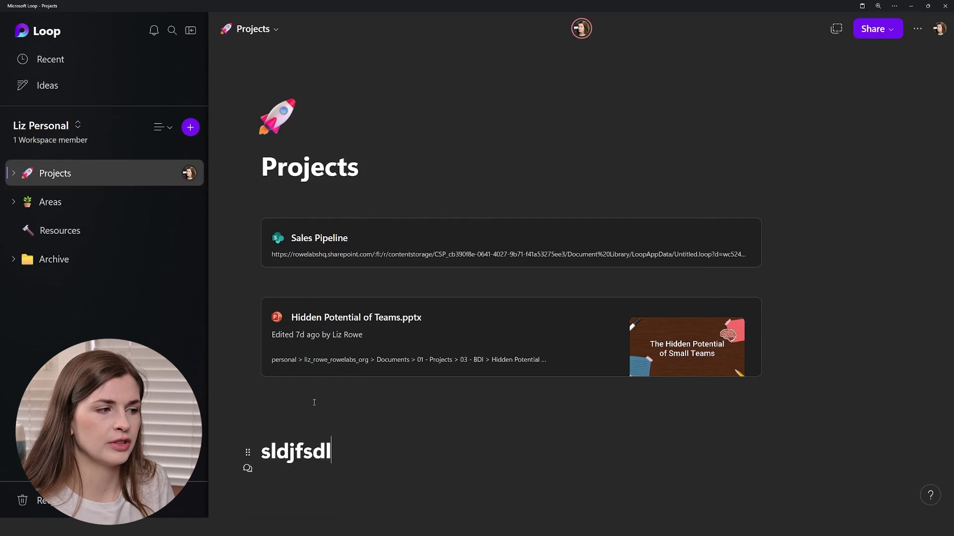
key("BackSpace")
key("BackSpace")
key("BackSpace")
key("BackSpace")
key("BackSpace")
key("BackSpace")
key("BackSpace")
key("BackSpace")
type("Heading 1")
key("Return")
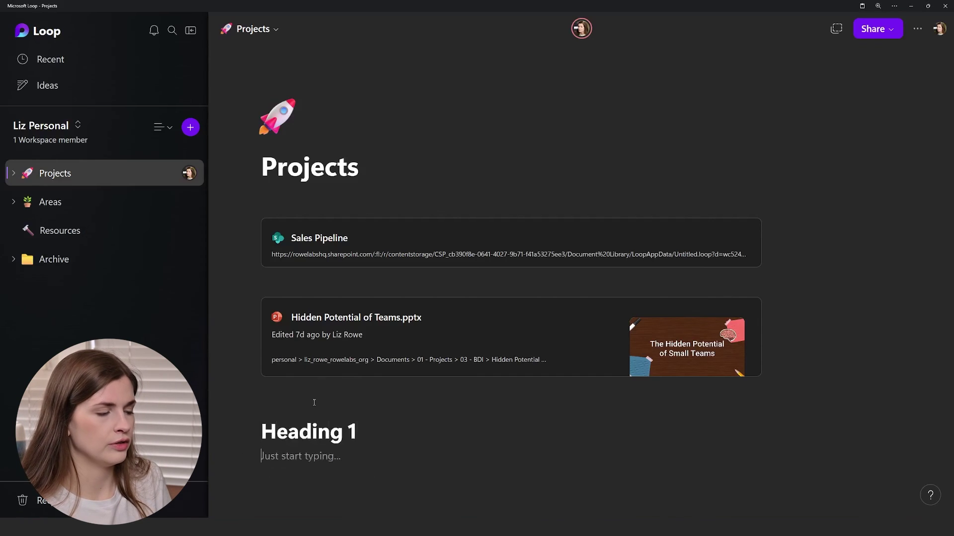
type("## Heading ")
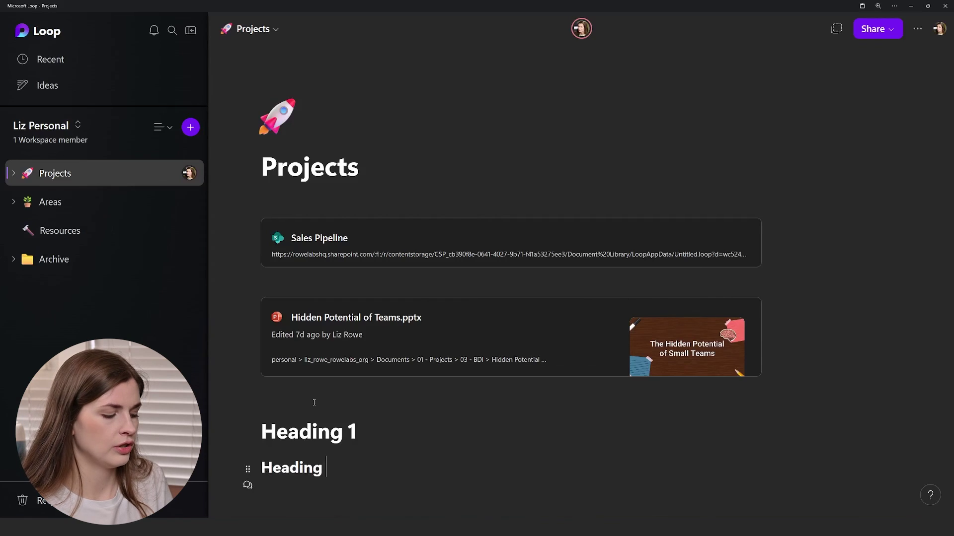
type("2")
key("Return")
type("###")
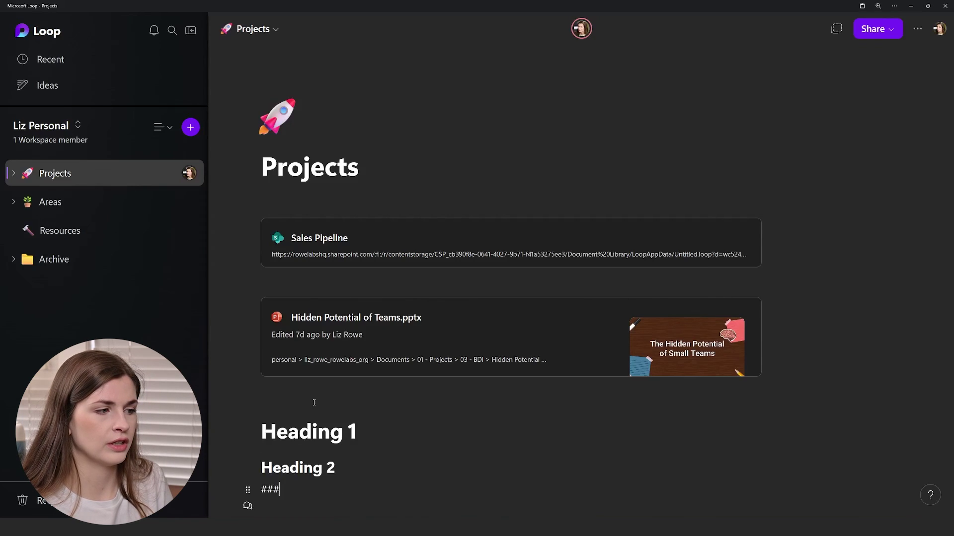
type(" Heading 3")
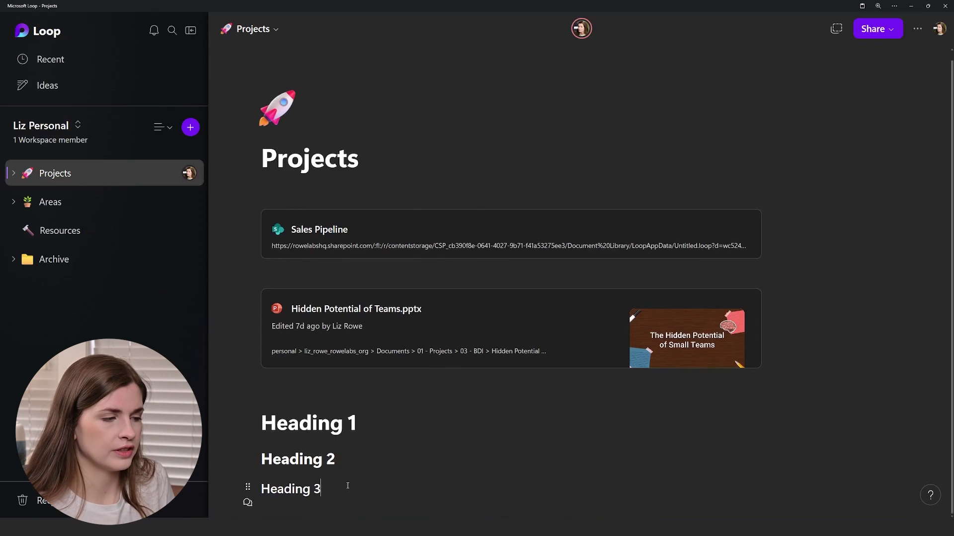
key("Return")
Type a 'paragraphs' line and insert a divider below it
type("parag")
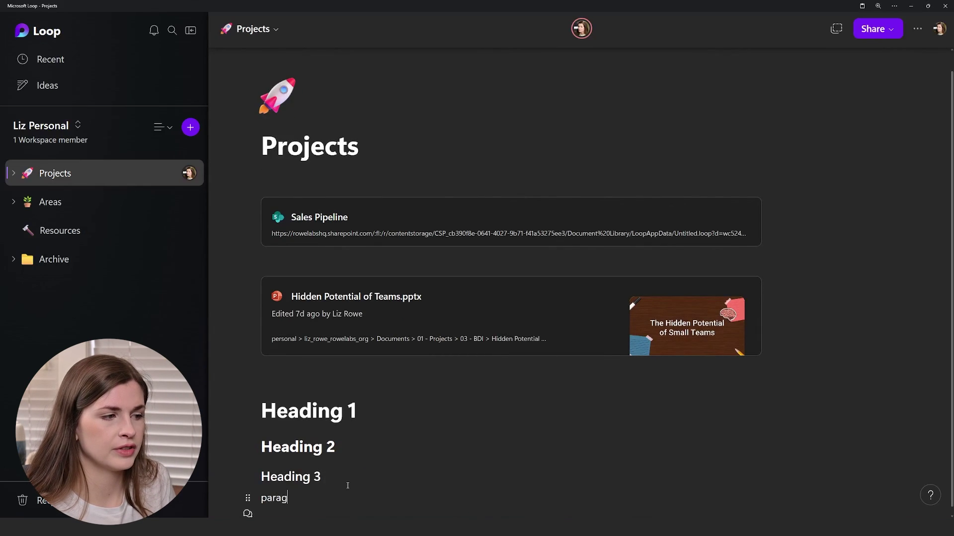
type("raphs")
key("Return")
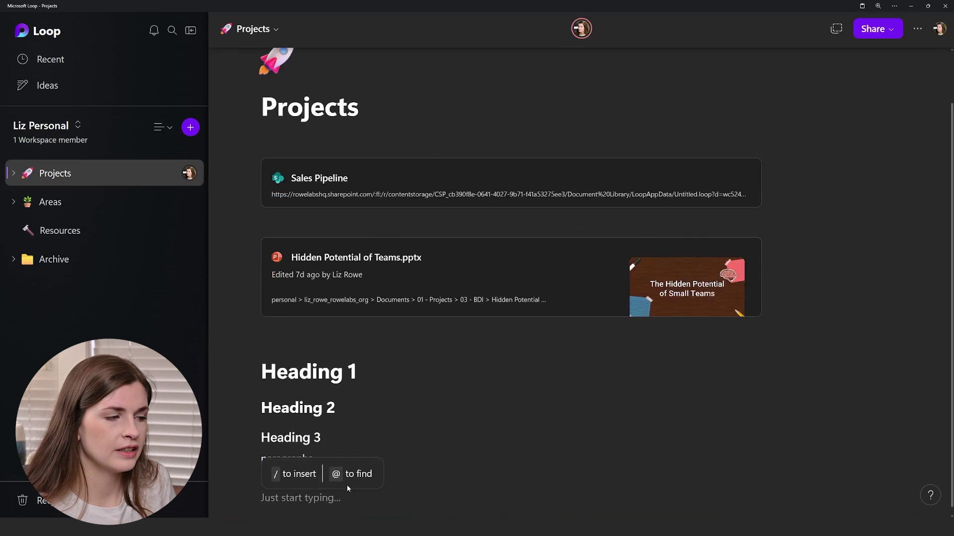
type("/")
left_click(377, 463)
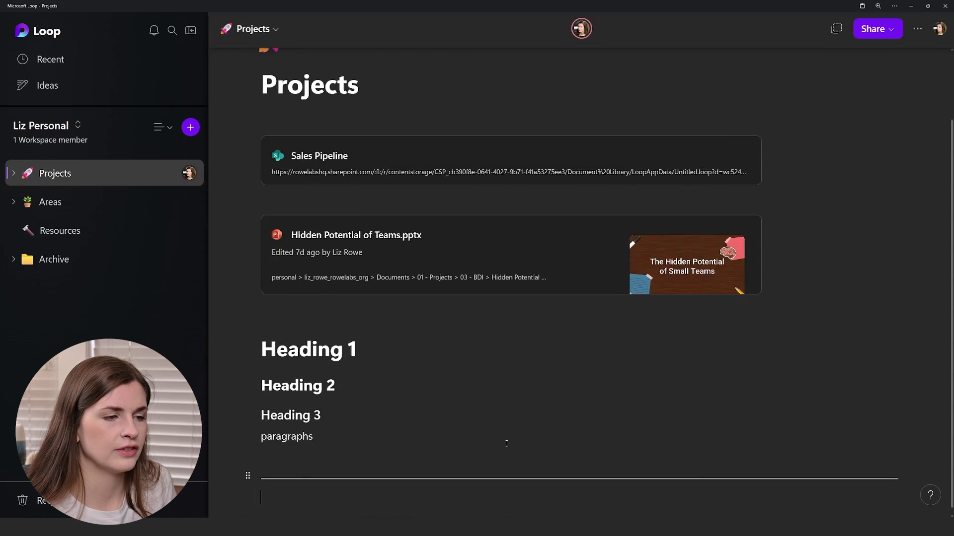